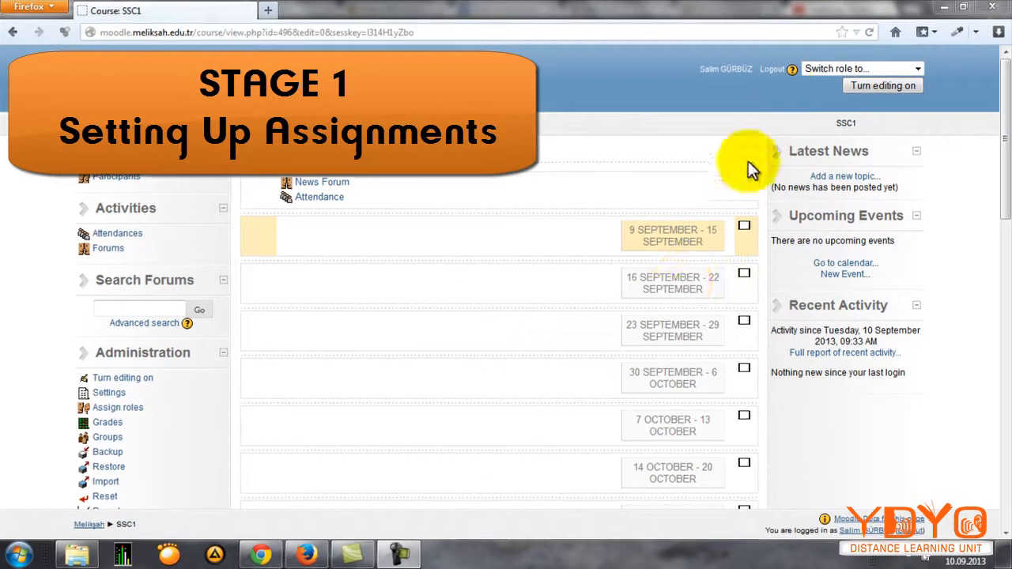
Step: Turn on course editing and add an Advanced uploading of files assignment to the 9–15 September week
{"action": "left_click", "coordinate": [862, 86]}
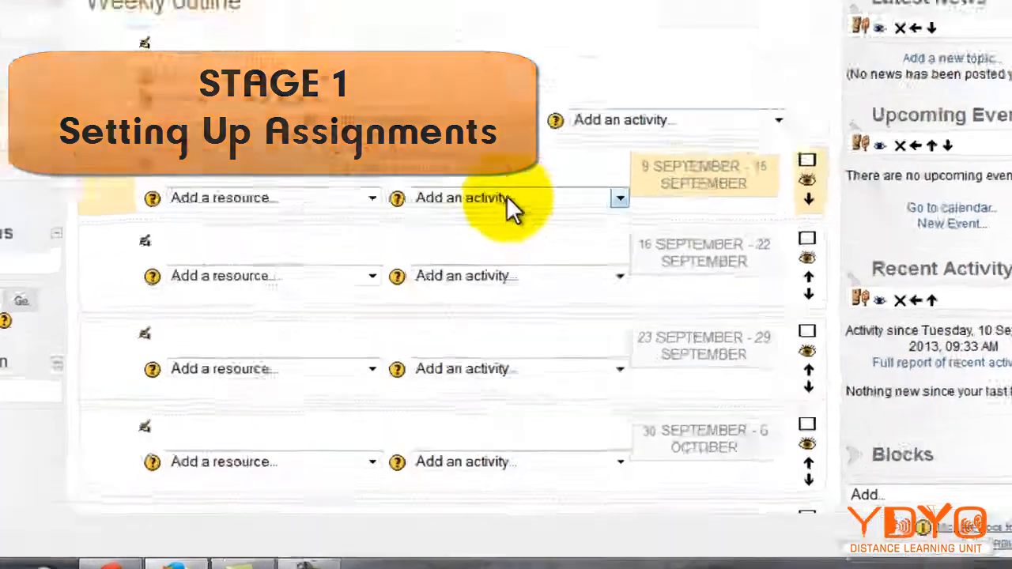
{"action": "left_click", "coordinate": [534, 291]}
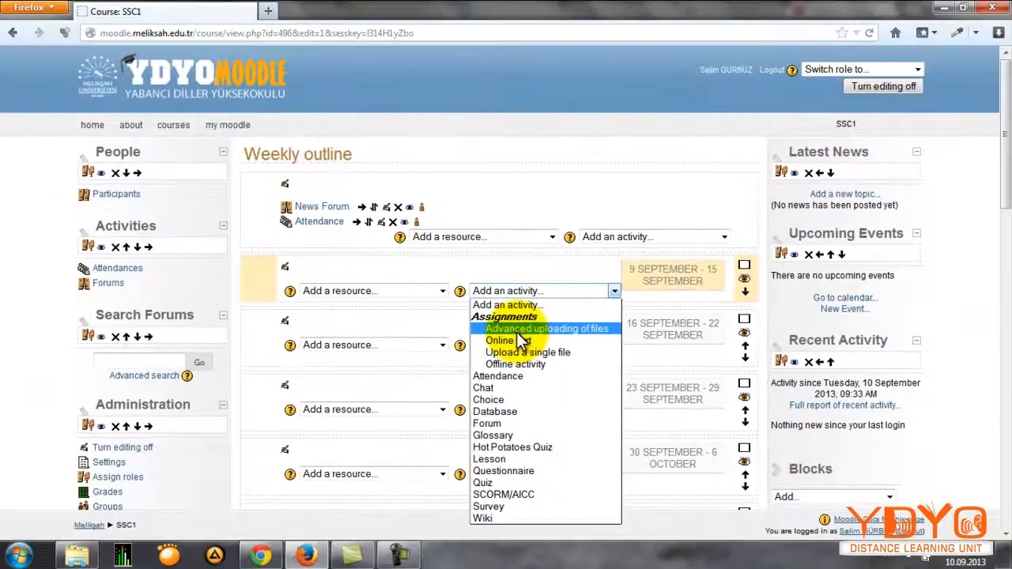
{"action": "left_click", "coordinate": [428, 129]}
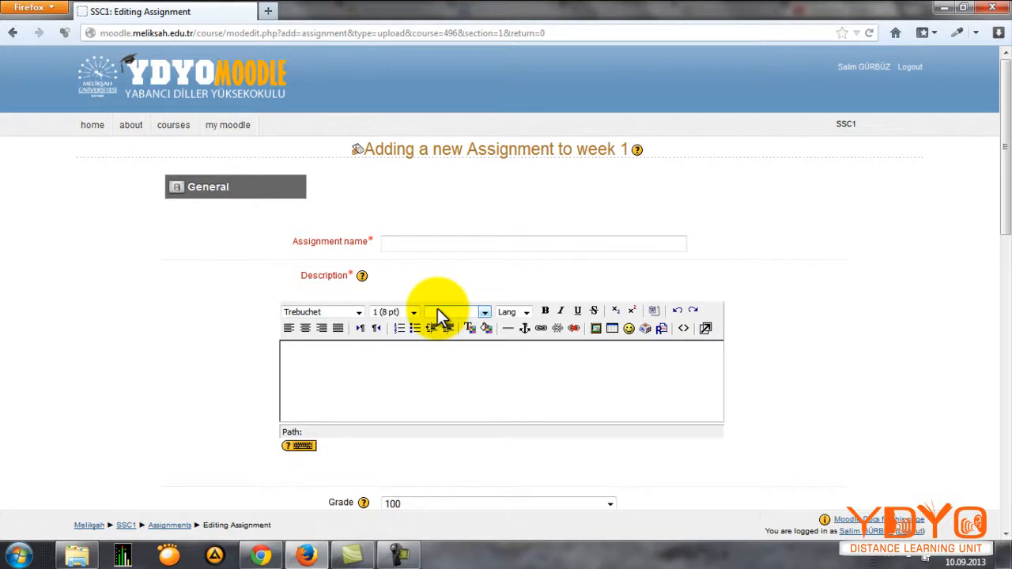
Step: Name the new assignment "Descriptive Paragraph (Advanced Uploading of Files)"
{"action": "left_click", "coordinate": [475, 265]}
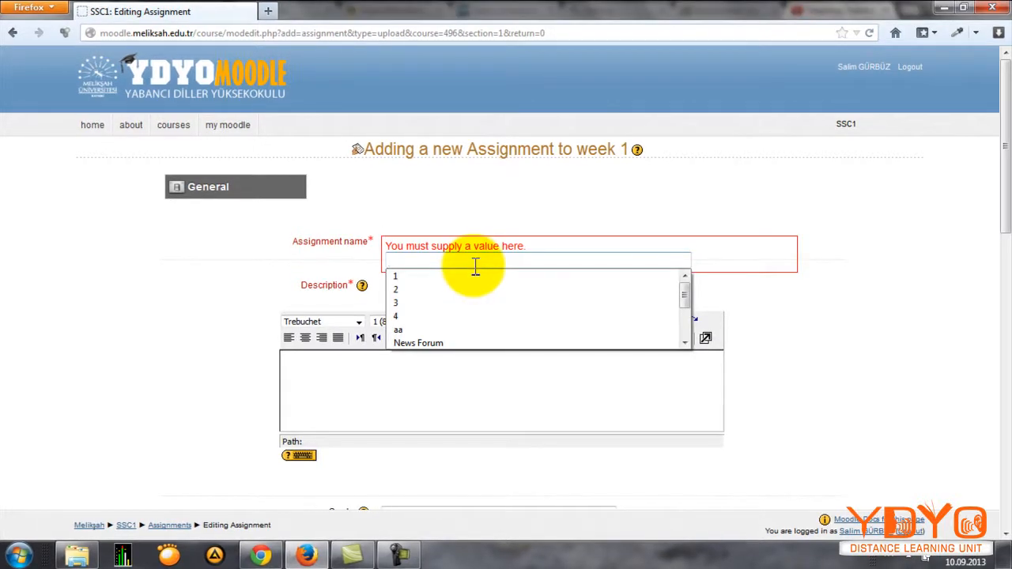
{"action": "type", "text": "D"}
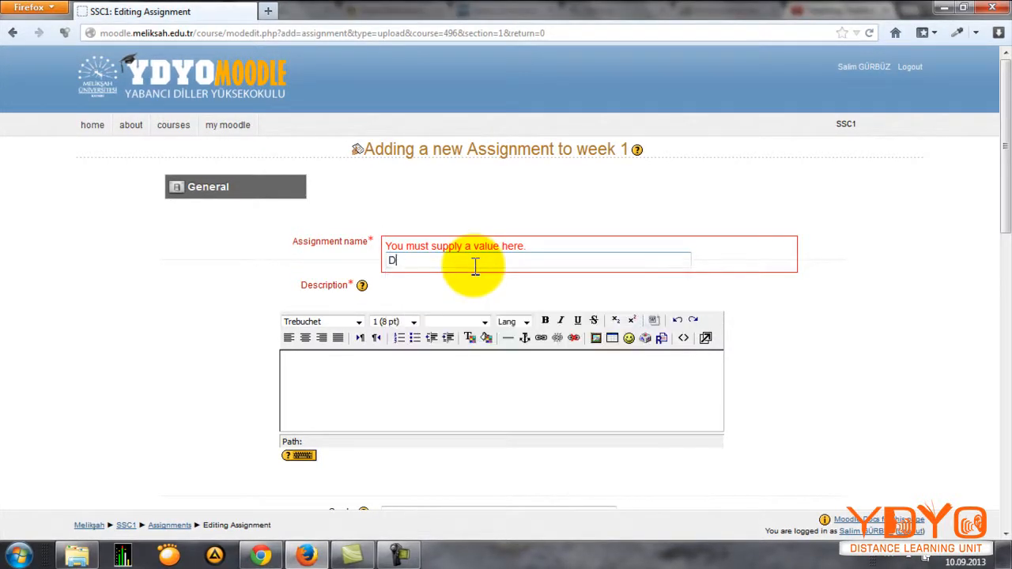
{"action": "type", "text": "escriptive Paragraph ("}
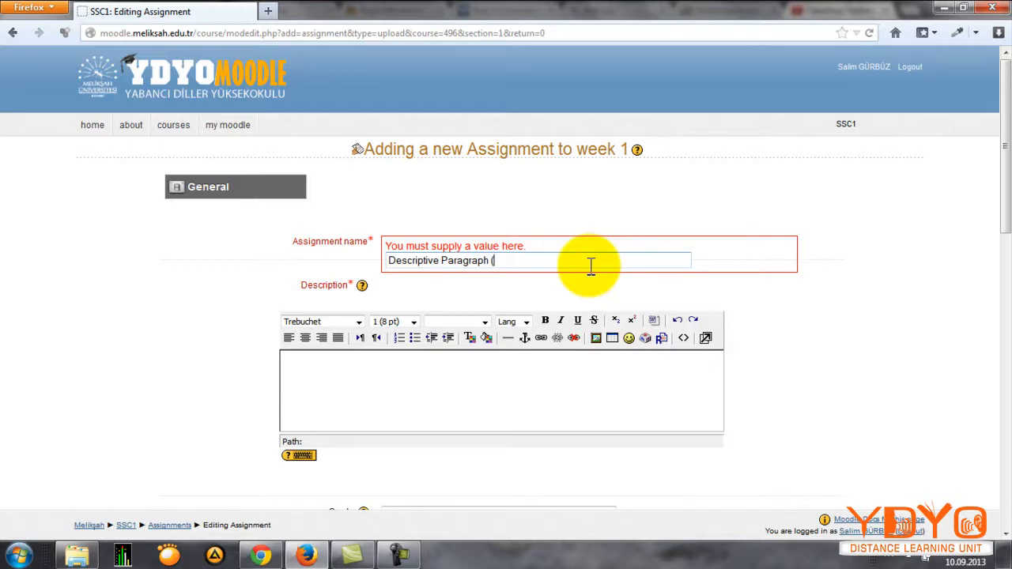
{"action": "type", "text": "Advanced Uploading of Files)"}
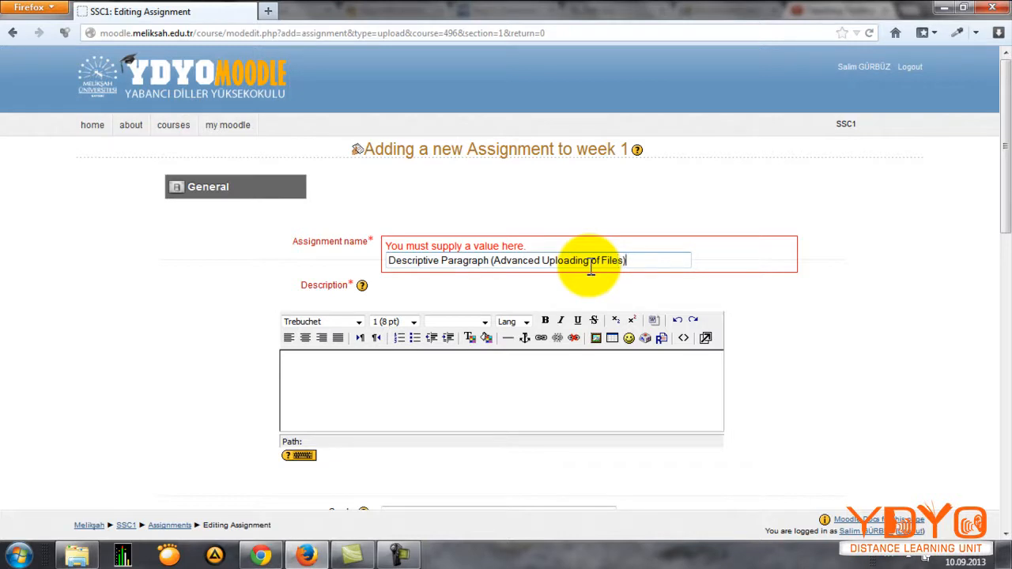
{"action": "left_click", "coordinate": [802, 292]}
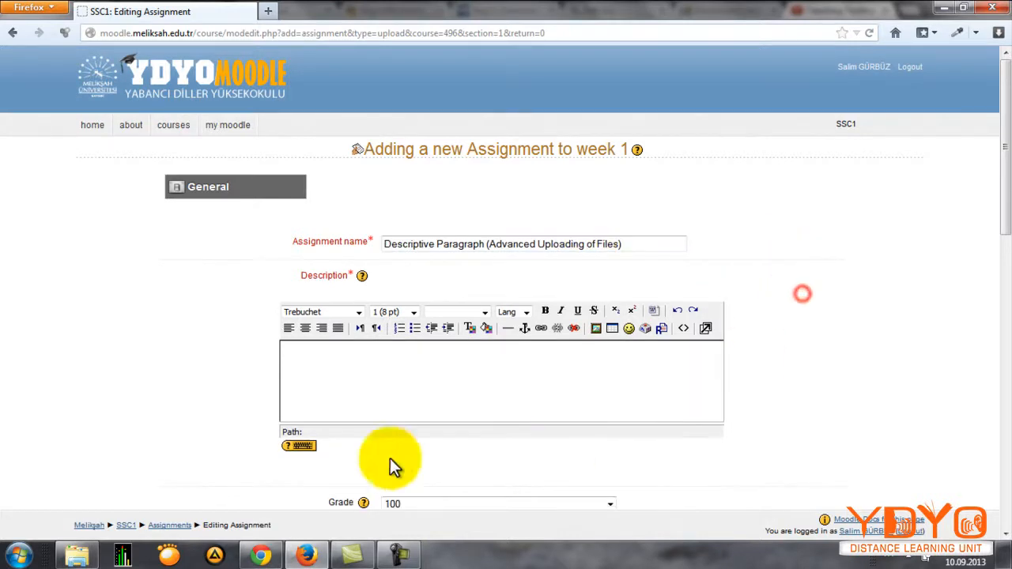
Step: Enter "Describe your pet!" as the assignment description
{"action": "left_click", "coordinate": [324, 395]}
{"action": "scroll", "coordinate": [342, 387], "scroll_direction": "down", "scroll_amount": 2}
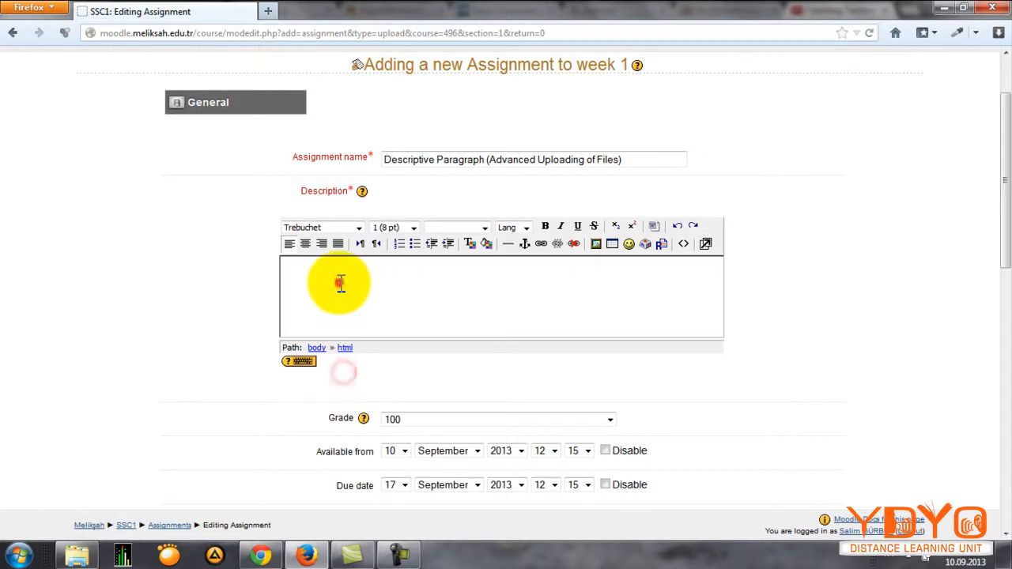
{"action": "type", "text": "Des"}
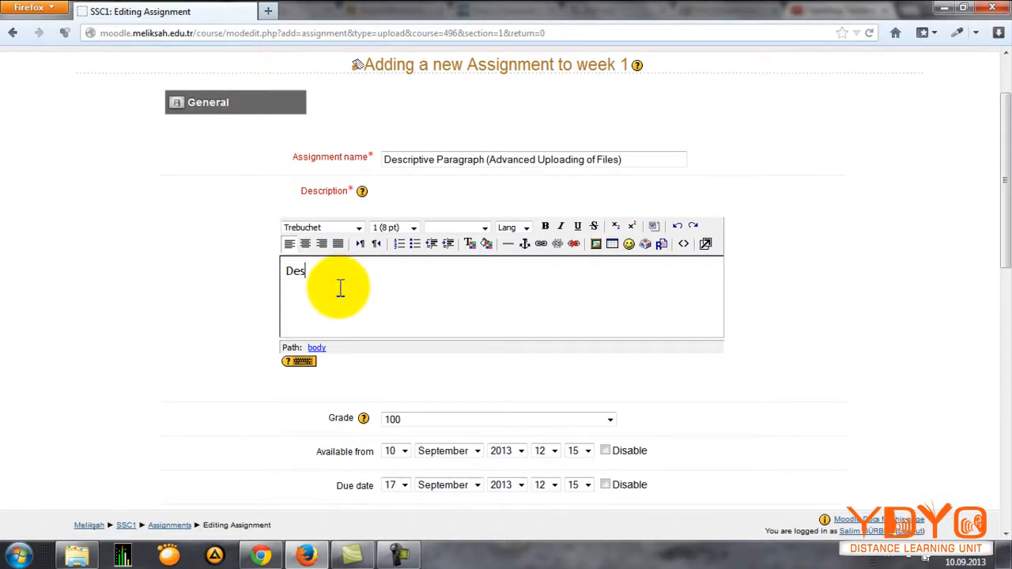
{"action": "type", "text": "cribe your pet!"}
Step: Examine the grade, date and file upload settings, including the choices for maximum size and maximum number of uploaded files
{"action": "scroll", "coordinate": [444, 400], "scroll_direction": "down", "scroll_amount": 4}
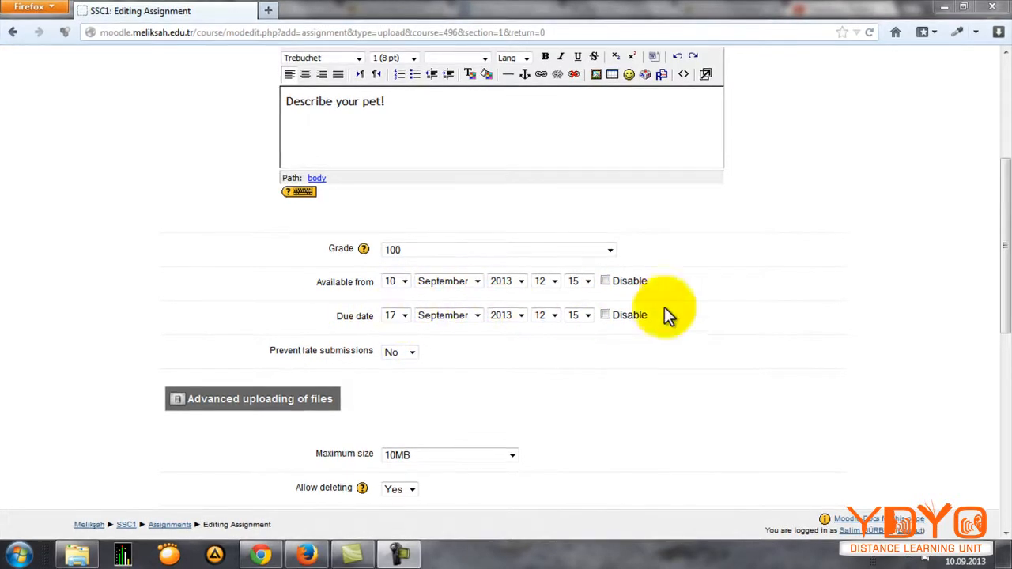
{"action": "scroll", "coordinate": [324, 296], "scroll_direction": "down", "scroll_amount": 2}
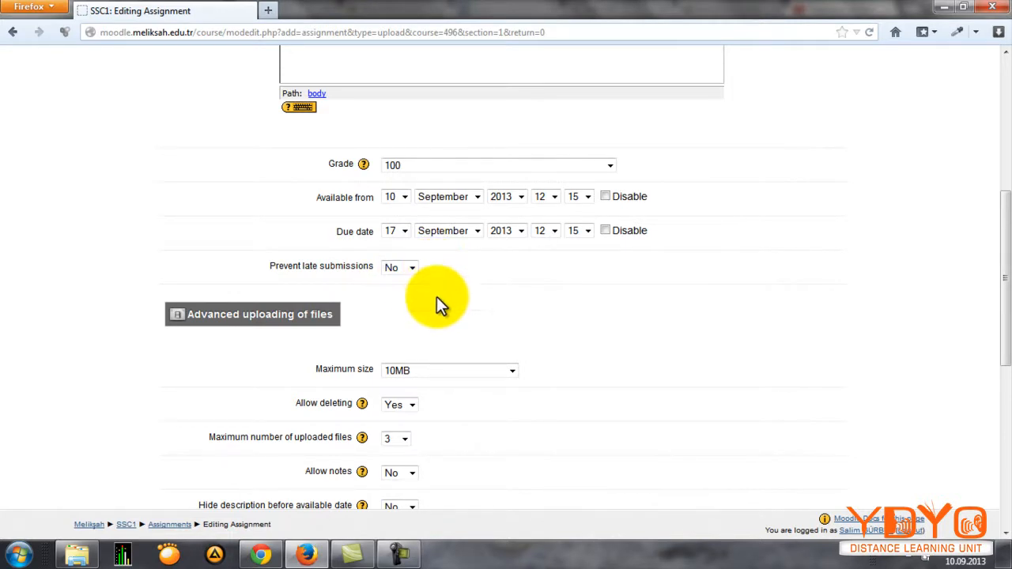
{"action": "scroll", "coordinate": [435, 298], "scroll_direction": "down", "scroll_amount": 4}
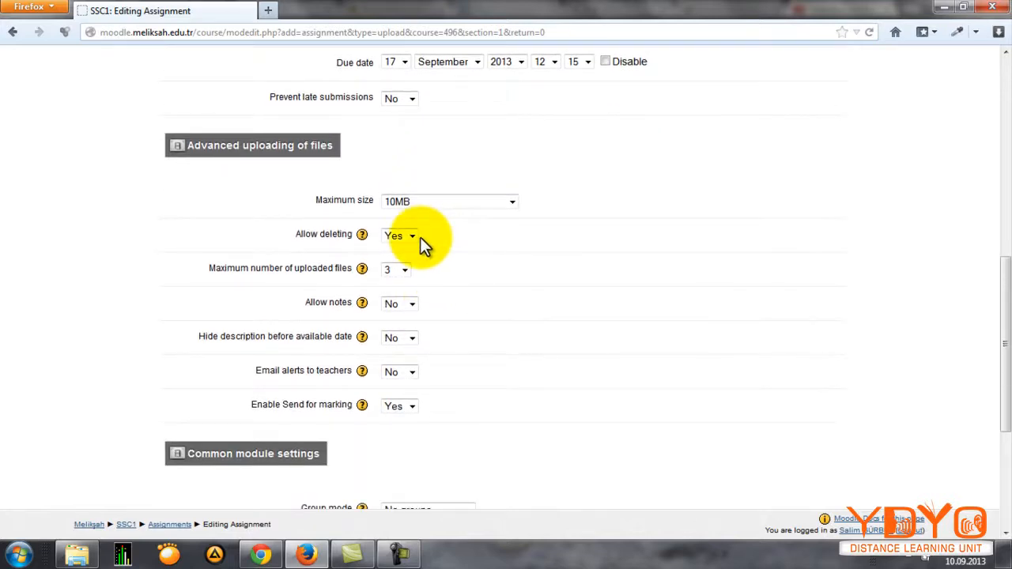
{"action": "left_click", "coordinate": [427, 204]}
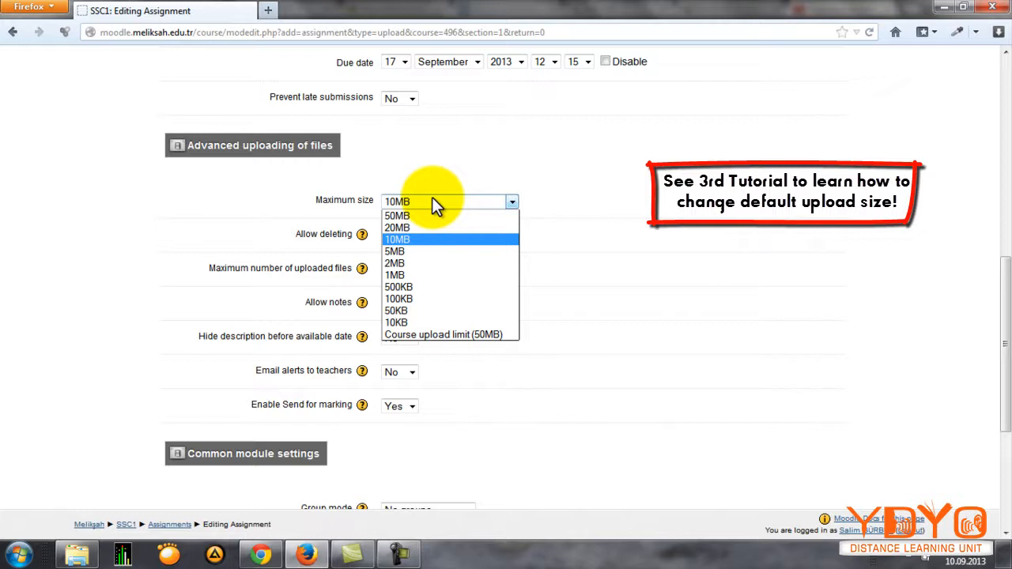
{"action": "left_click", "coordinate": [512, 203]}
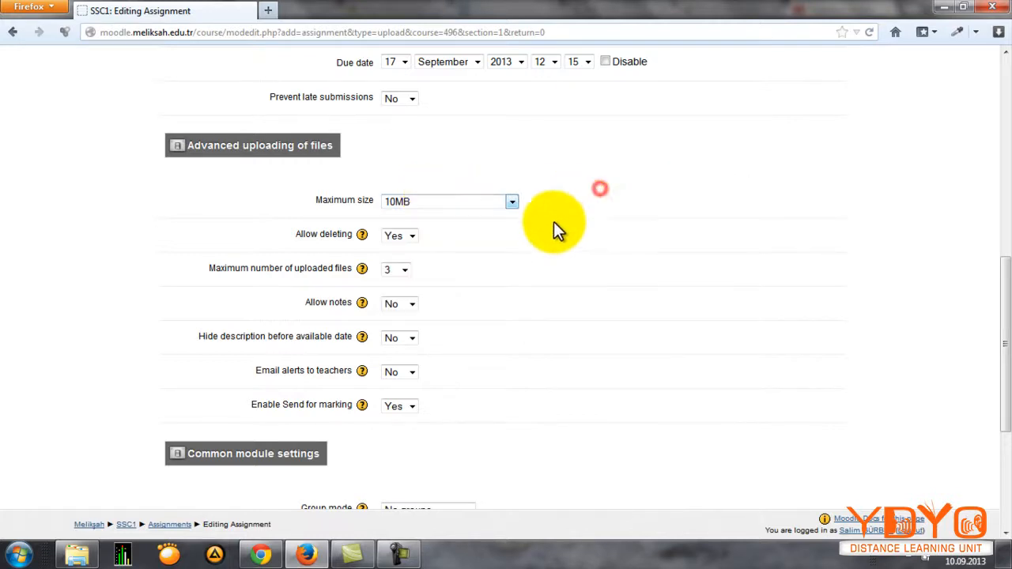
{"action": "scroll", "coordinate": [543, 261], "scroll_direction": "down", "scroll_amount": 2}
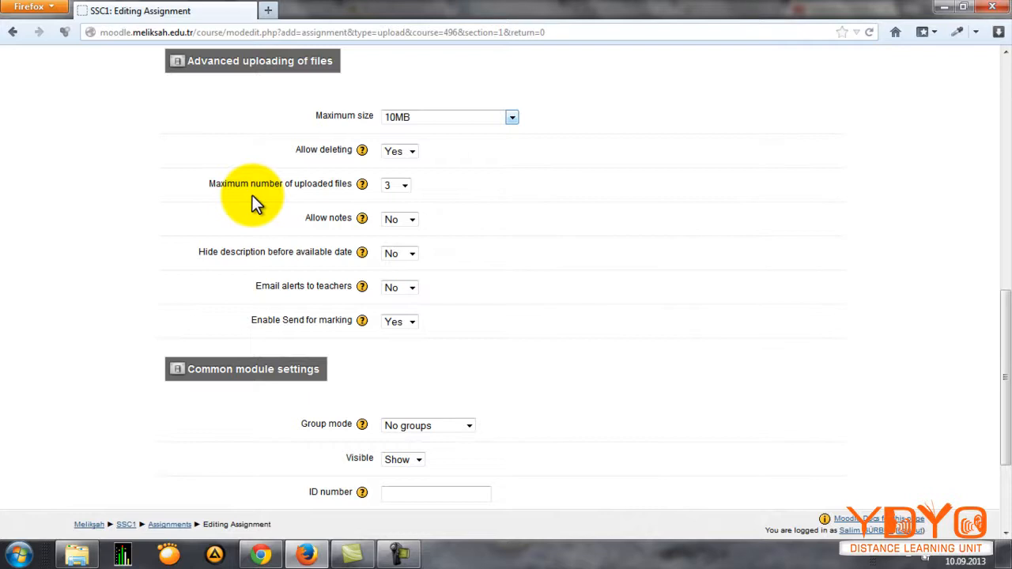
{"action": "left_click", "coordinate": [405, 188]}
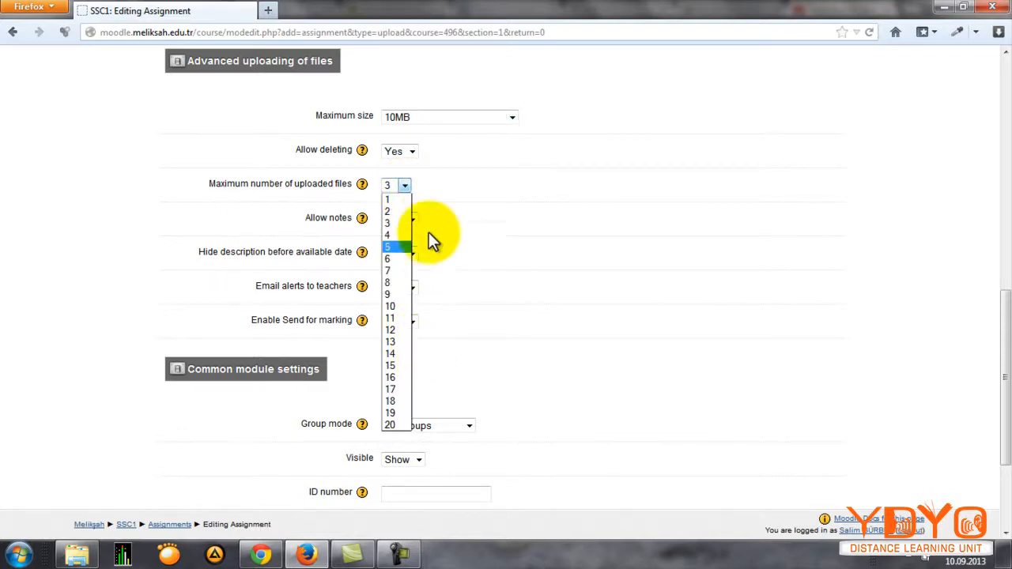
{"action": "left_click", "coordinate": [435, 166]}
Step: Set Email alerts to teachers to Yes for the assignment
{"action": "scroll", "coordinate": [316, 176], "scroll_direction": "down", "scroll_amount": 2}
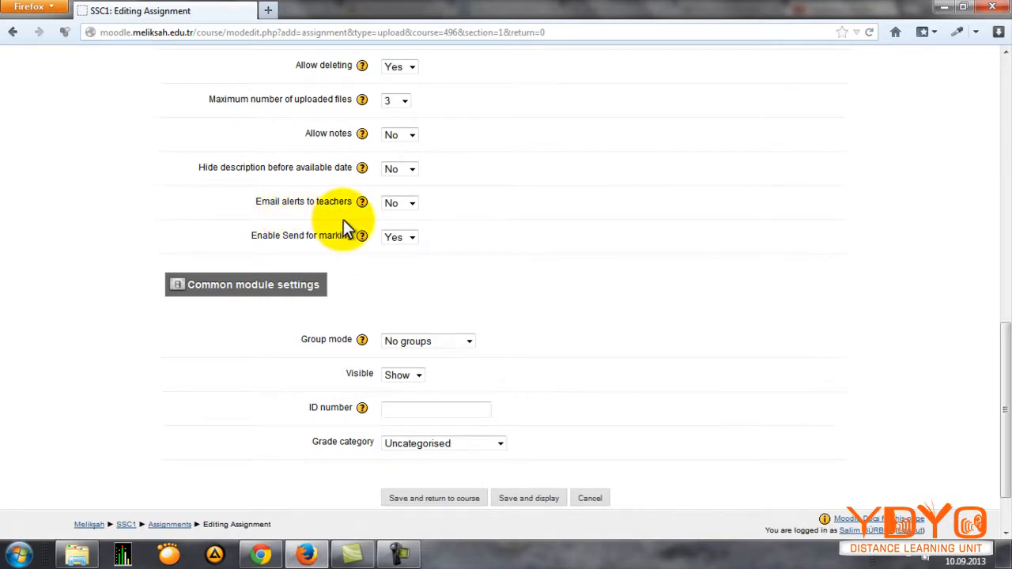
{"action": "left_click", "coordinate": [393, 207]}
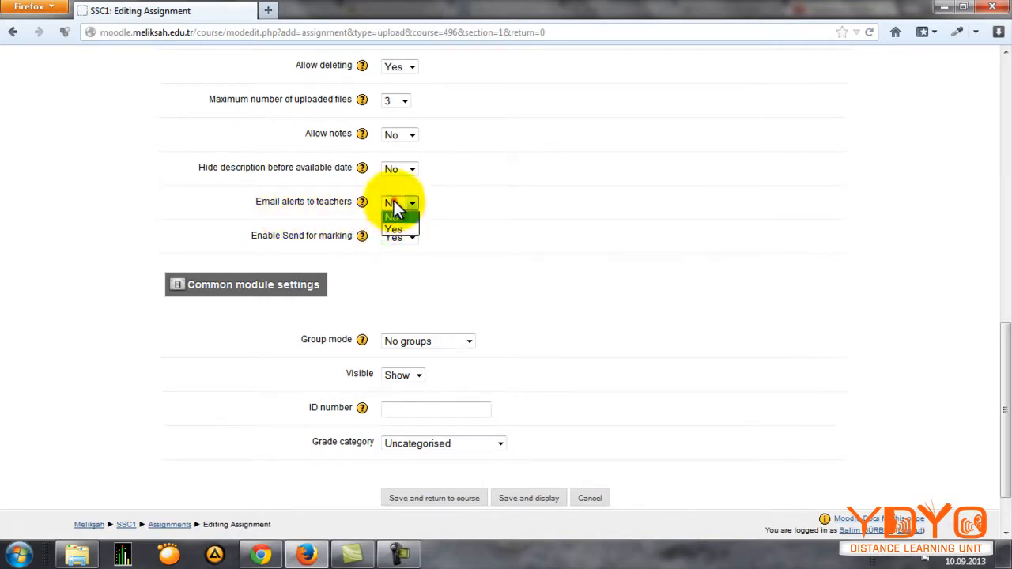
{"action": "left_click", "coordinate": [408, 227]}
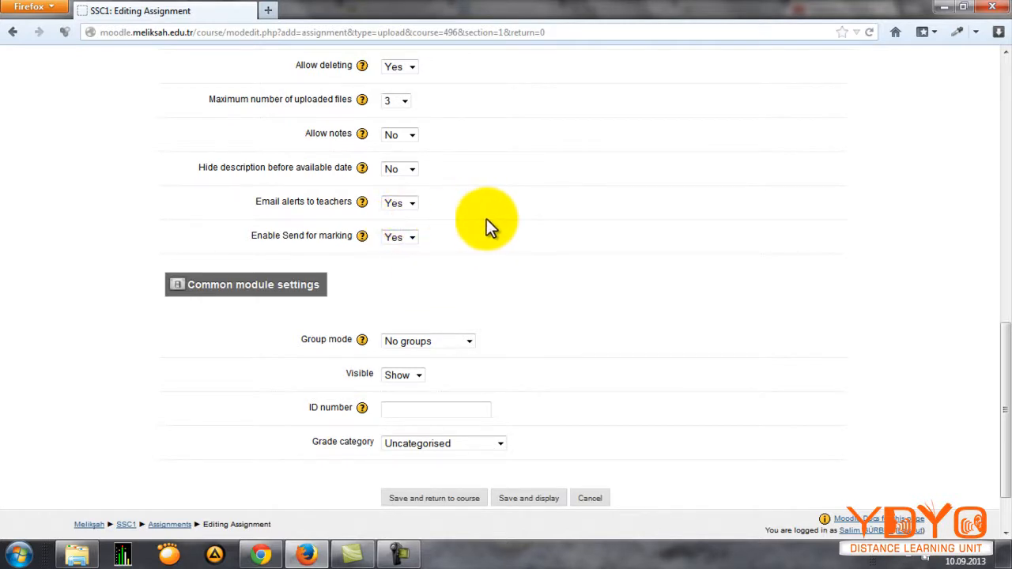
Step: Set the grade category to SD-ap, save the assignment and return to the course
{"action": "scroll", "coordinate": [471, 221], "scroll_direction": "down", "scroll_amount": 2}
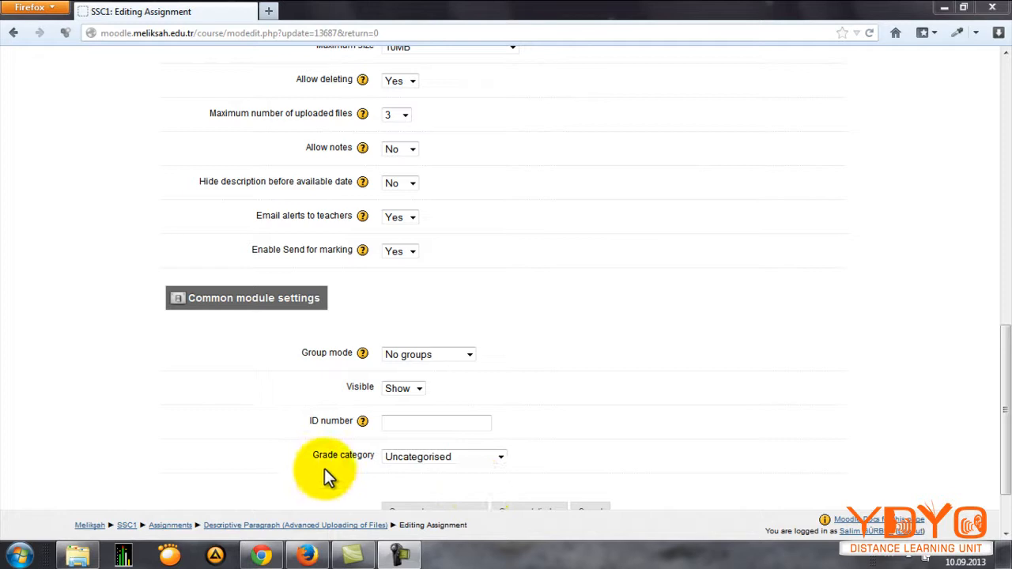
{"action": "left_click", "coordinate": [418, 458]}
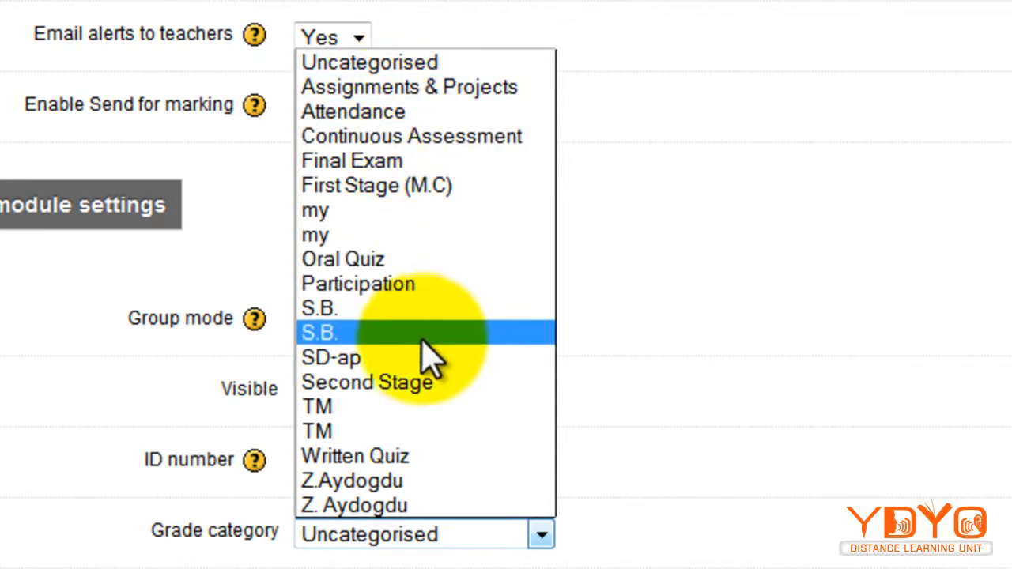
{"action": "left_click", "coordinate": [357, 359]}
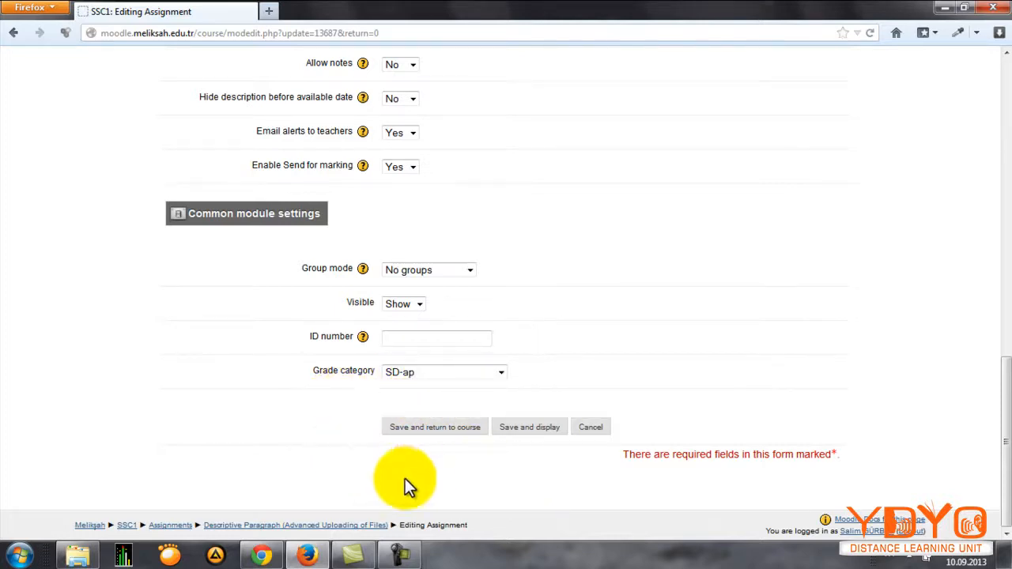
{"action": "left_click", "coordinate": [415, 434]}
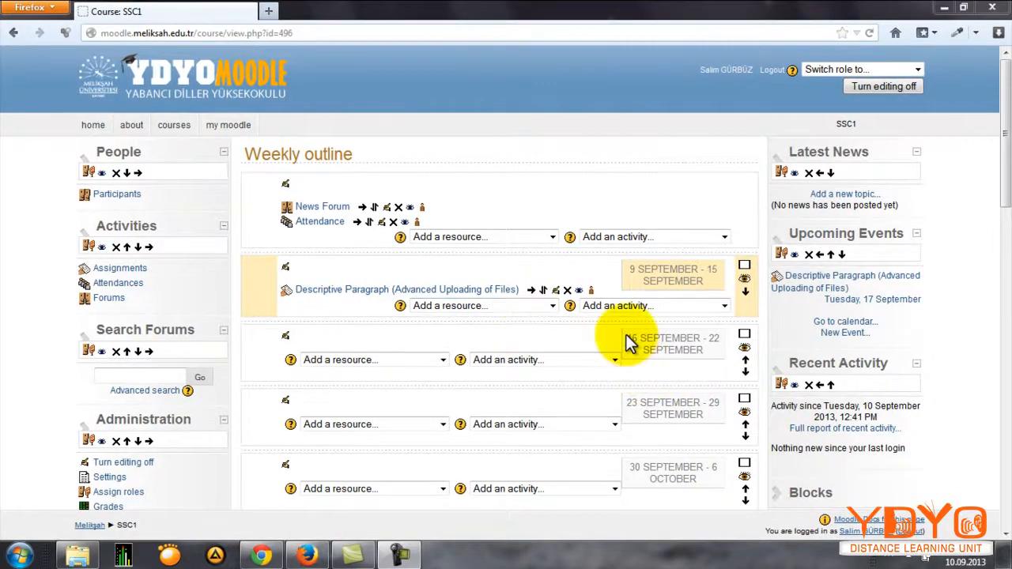
Step: Add an Online text assignment to the 9–15 September week and name it "Descriptive Paragraph (Online Text)"
{"action": "left_click", "coordinate": [629, 307]}
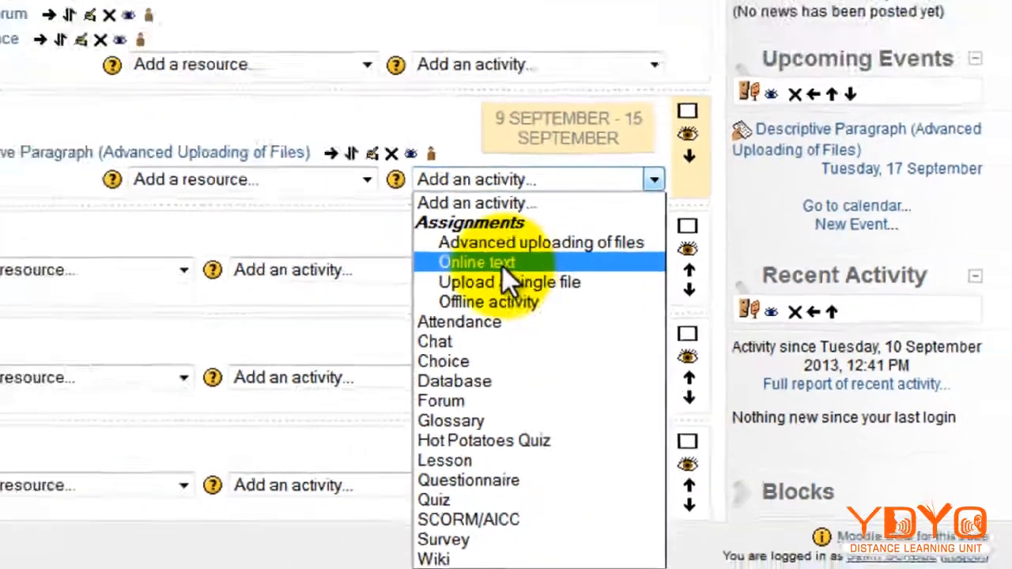
{"action": "left_click", "coordinate": [502, 267]}
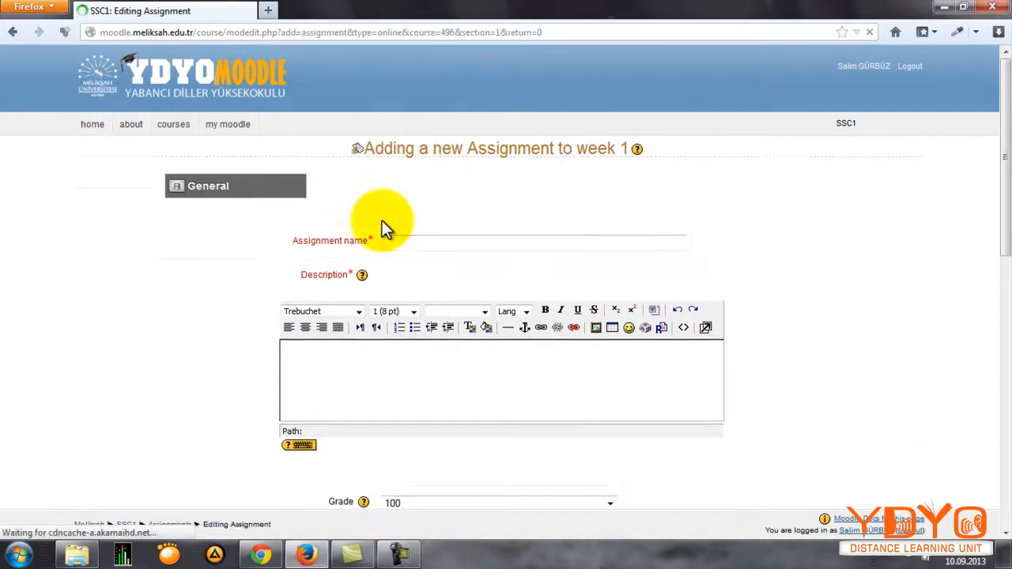
{"action": "left_click", "coordinate": [395, 238]}
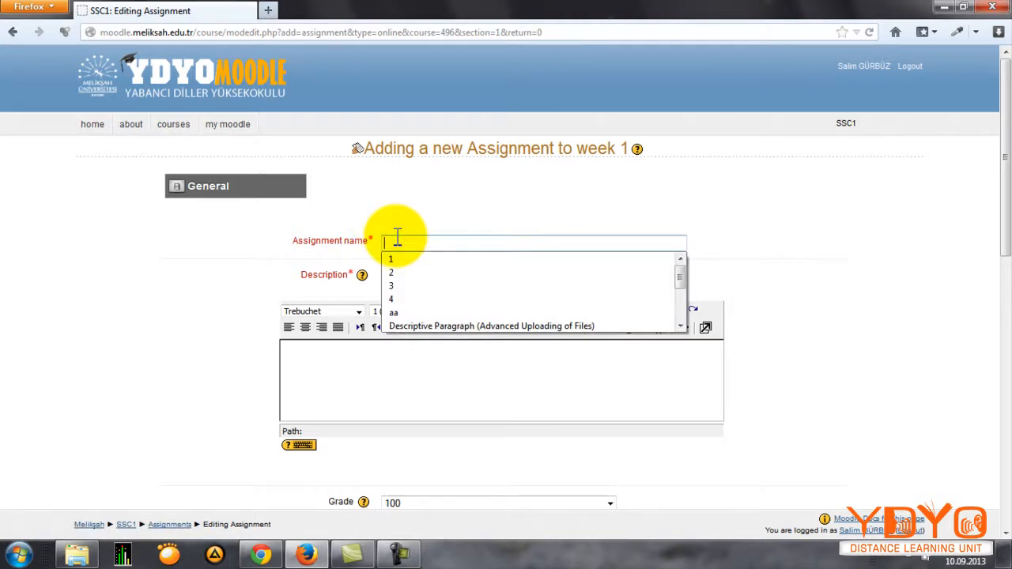
{"action": "left_click", "coordinate": [456, 324]}
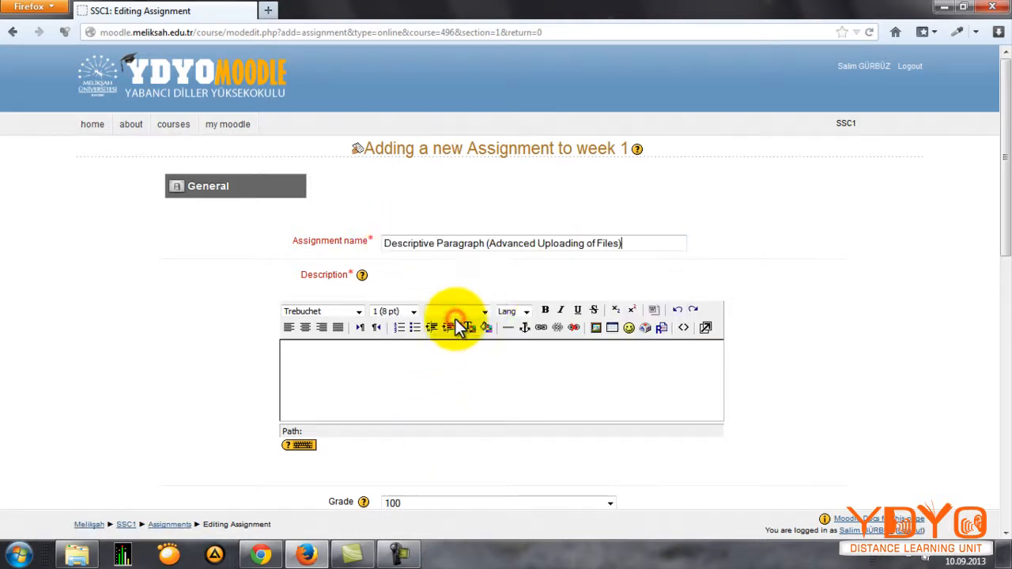
{"action": "left_click", "coordinate": [619, 243]}
{"action": "left_click_drag", "start_coordinate": [619, 243], "coordinate": [492, 247]}
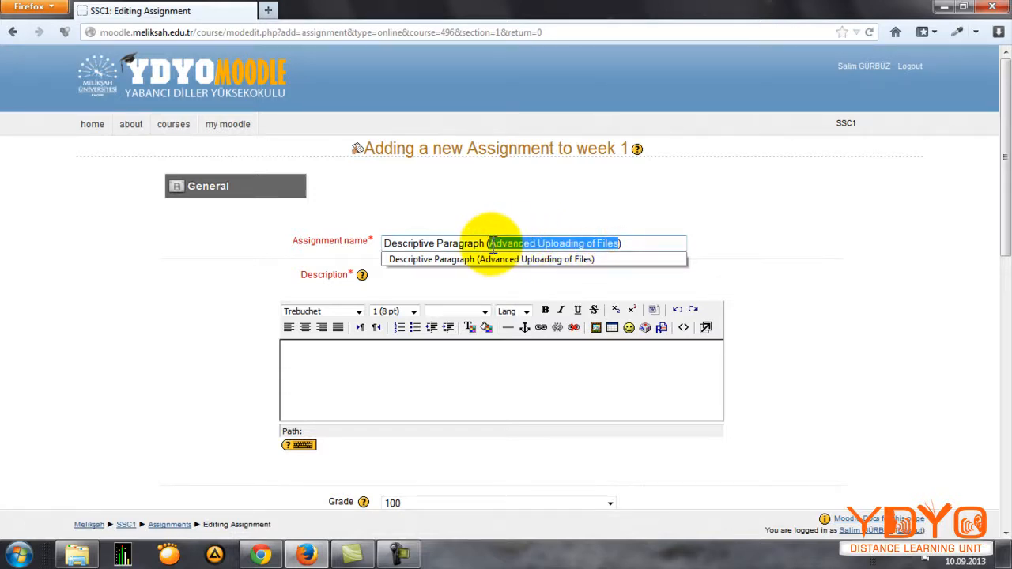
{"action": "type", "text": "Online Text"}
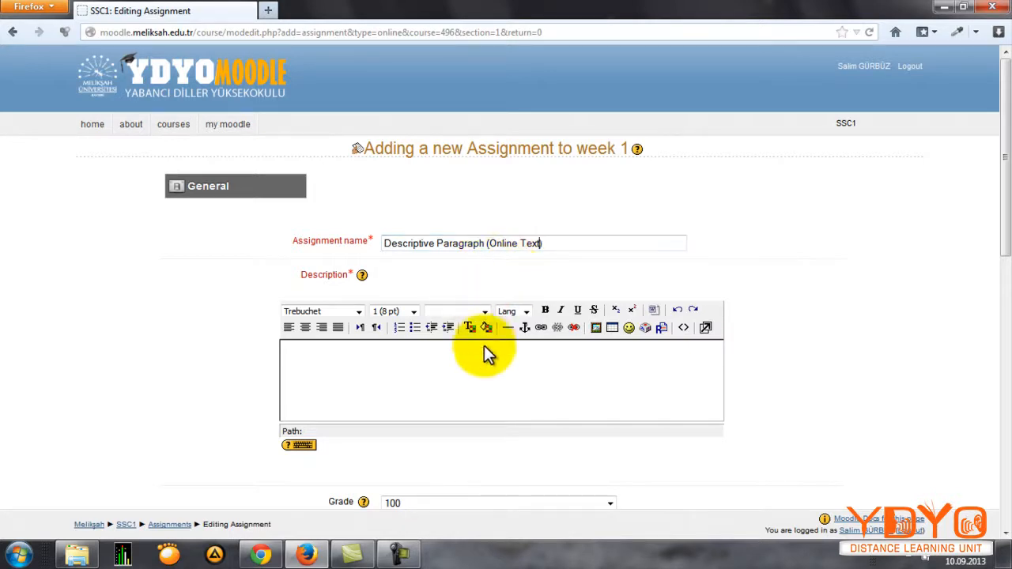
Step: Enter "Describe your pet!" as the description of the online text assignment
{"action": "left_click", "coordinate": [445, 377]}
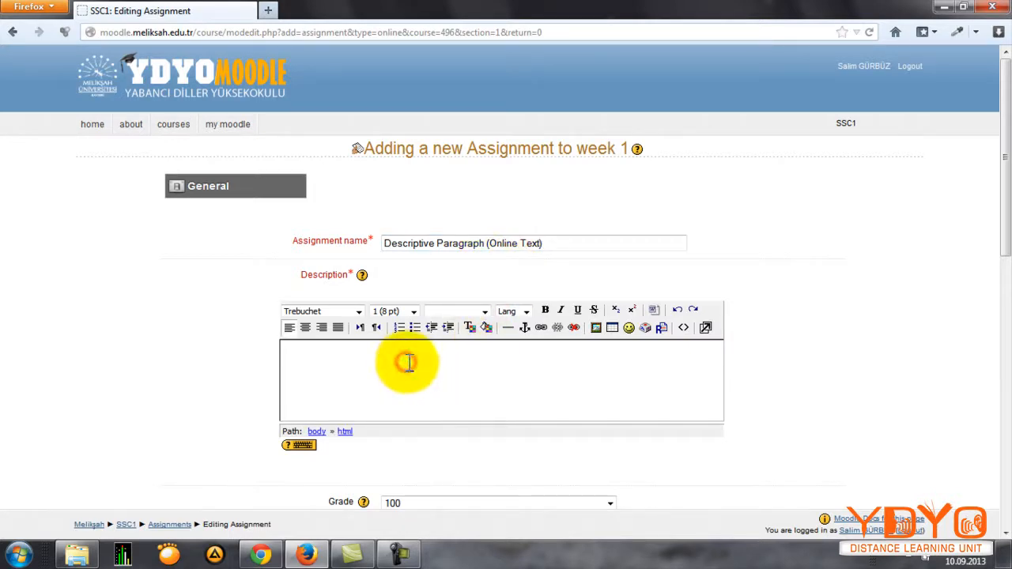
{"action": "type", "text": "Describe your pet!"}
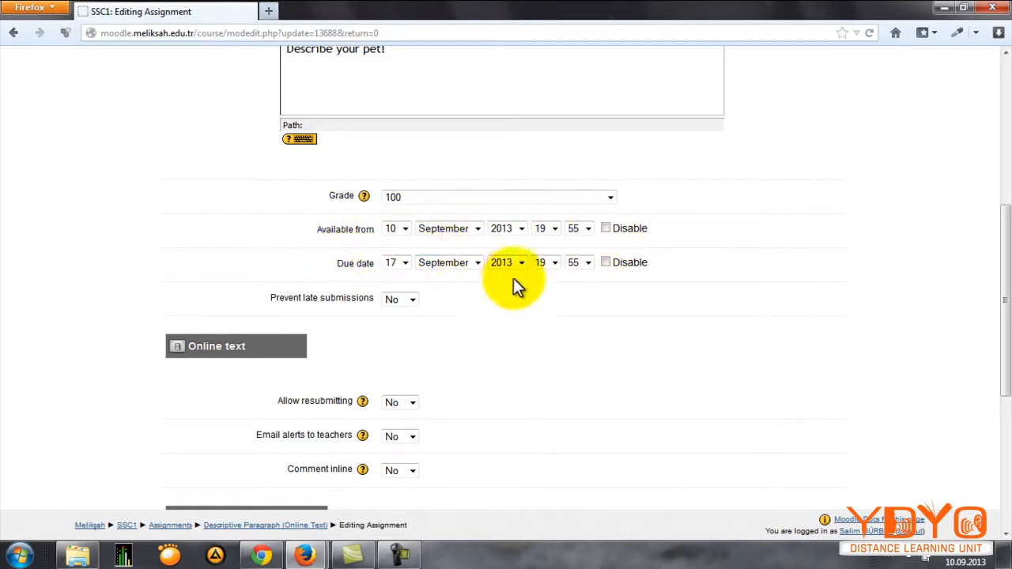
Step: Set Comment inline to Yes for the online text assignment
{"action": "scroll", "coordinate": [511, 291], "scroll_direction": "down", "scroll_amount": 2}
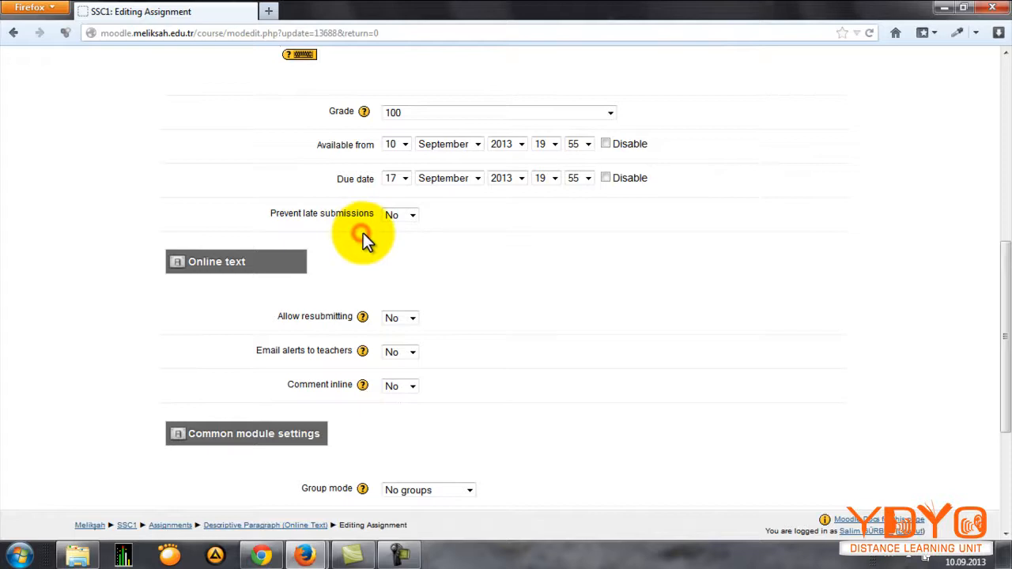
{"action": "scroll", "coordinate": [348, 249], "scroll_direction": "down", "scroll_amount": 2}
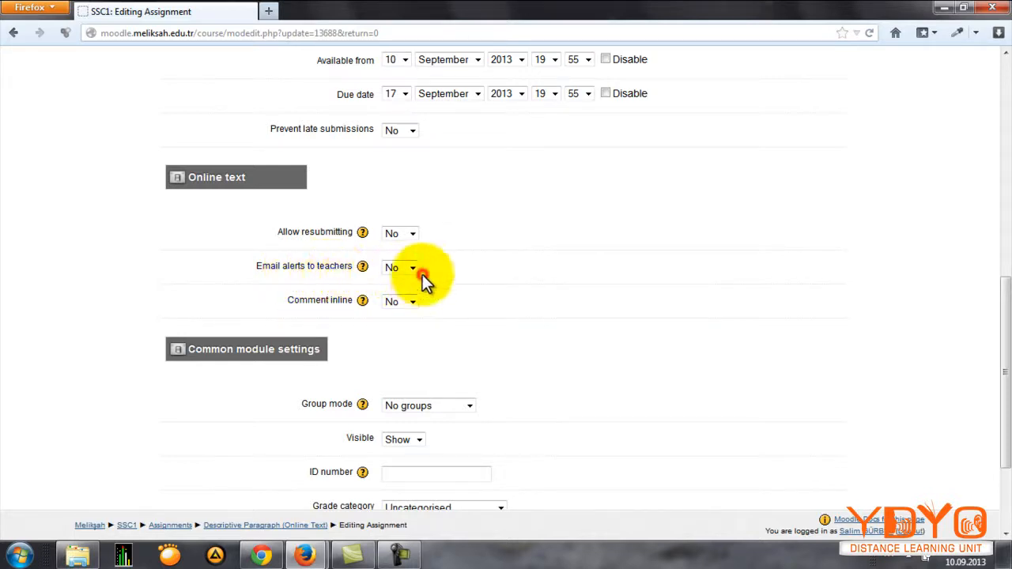
{"action": "scroll", "coordinate": [422, 274], "scroll_direction": "down", "scroll_amount": 2}
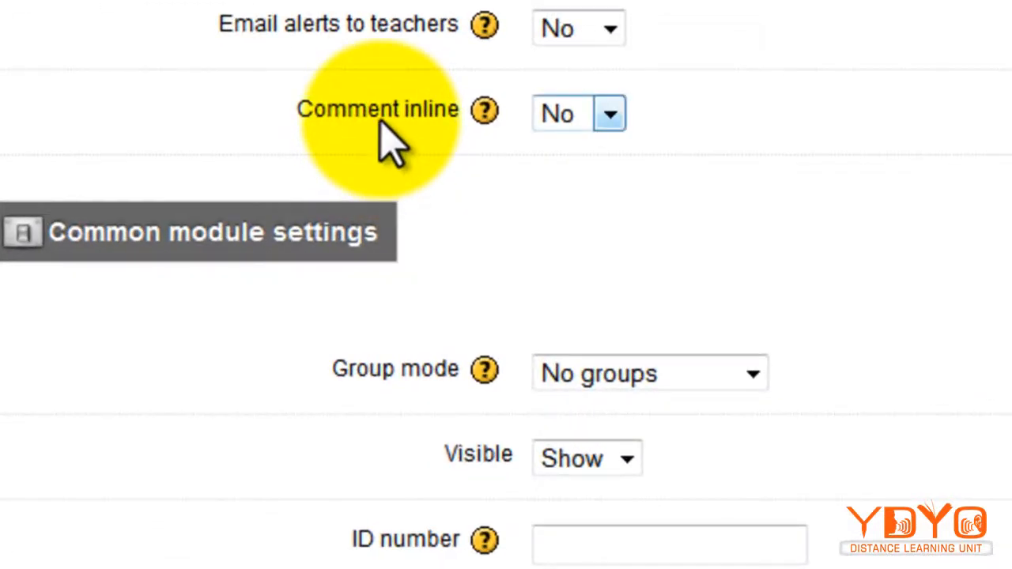
{"action": "left_click", "coordinate": [555, 110]}
{"action": "left_click", "coordinate": [573, 177]}
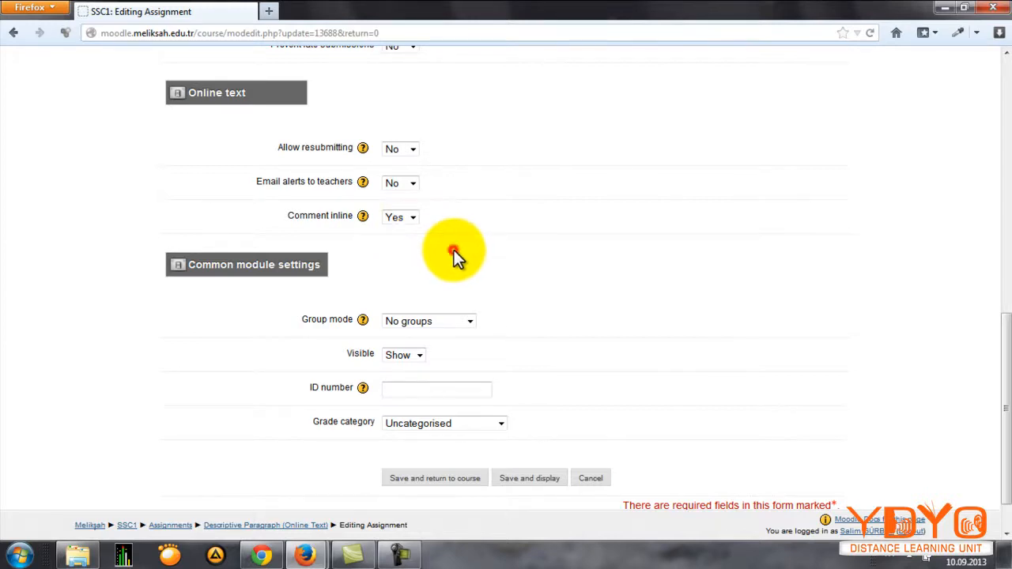
Step: Set the online text assignment's grade category to SD-ap, save it and return to the course
{"action": "scroll", "coordinate": [459, 252], "scroll_direction": "down", "scroll_amount": 1}
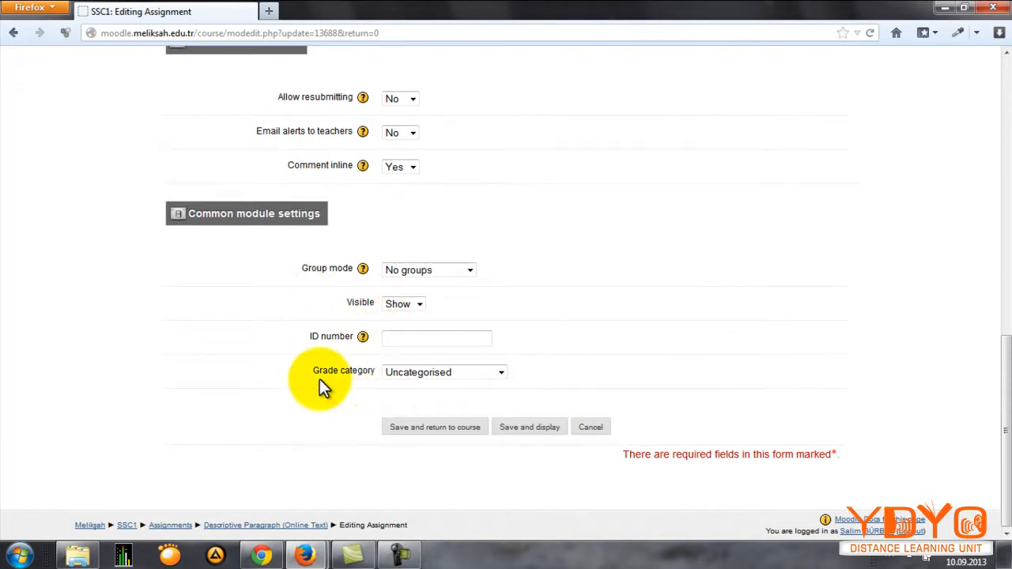
{"action": "left_click", "coordinate": [398, 374]}
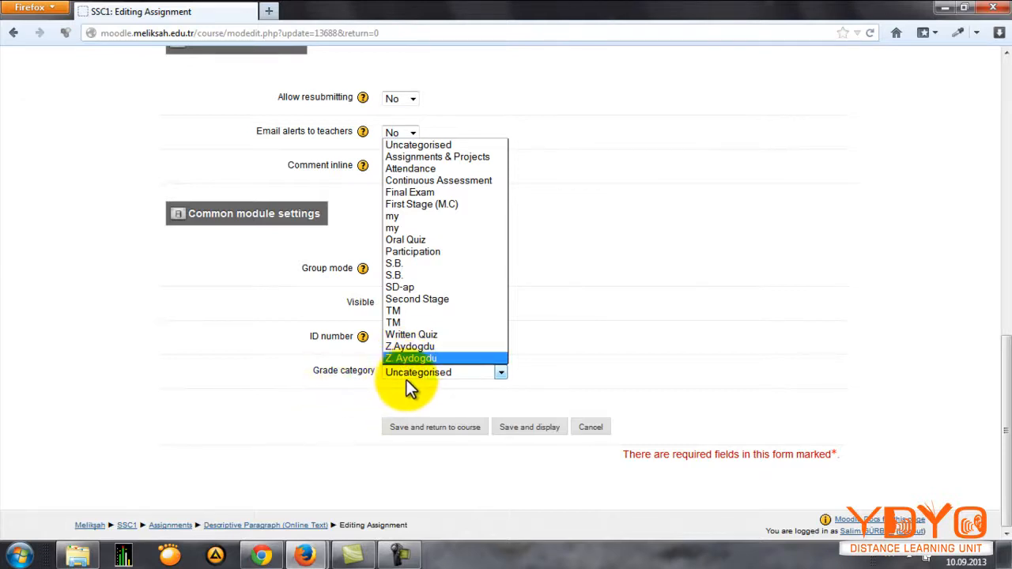
{"action": "left_click", "coordinate": [414, 288]}
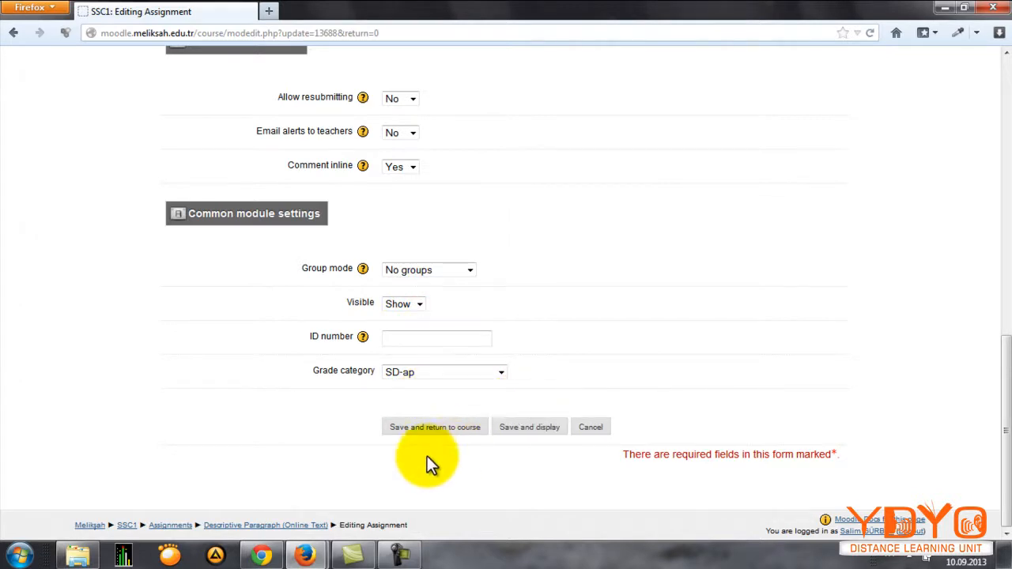
{"action": "left_click", "coordinate": [418, 430]}
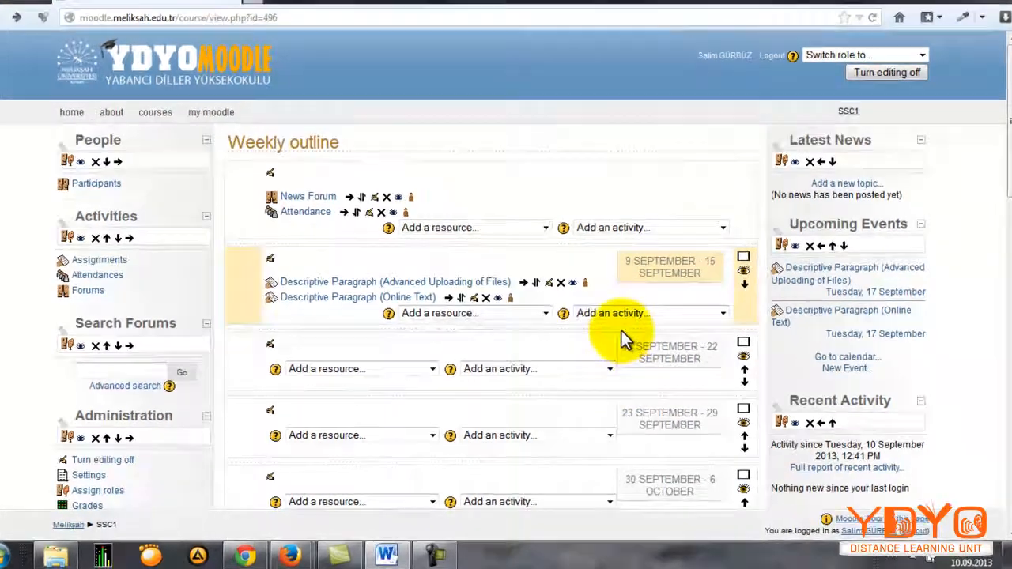
Step: Add an Upload a single file assignment to the 9–15 September week and name it "Descriptive Paragraph (Upload A Single File)"
{"action": "left_click", "coordinate": [623, 314]}
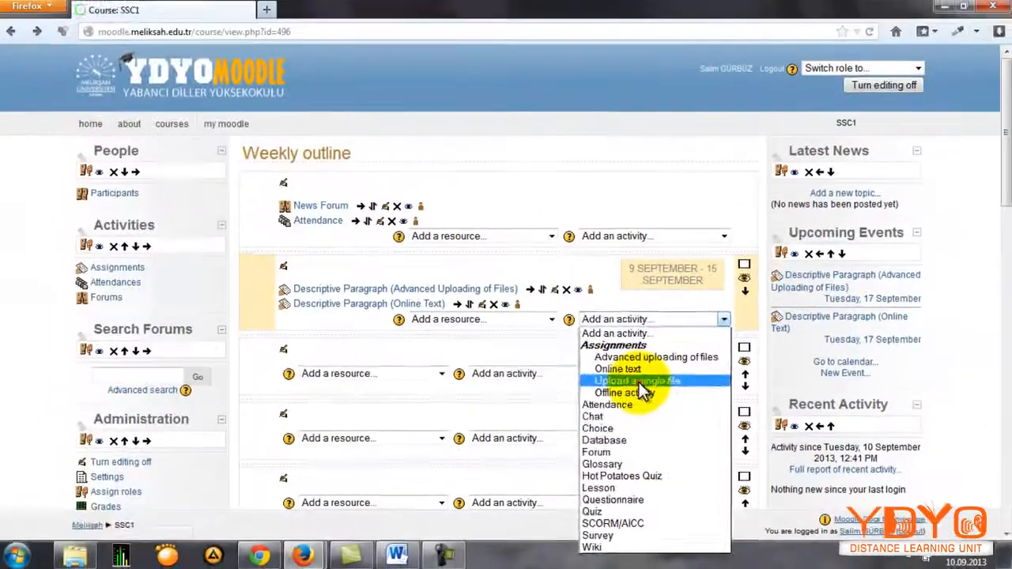
{"action": "left_click", "coordinate": [479, 220]}
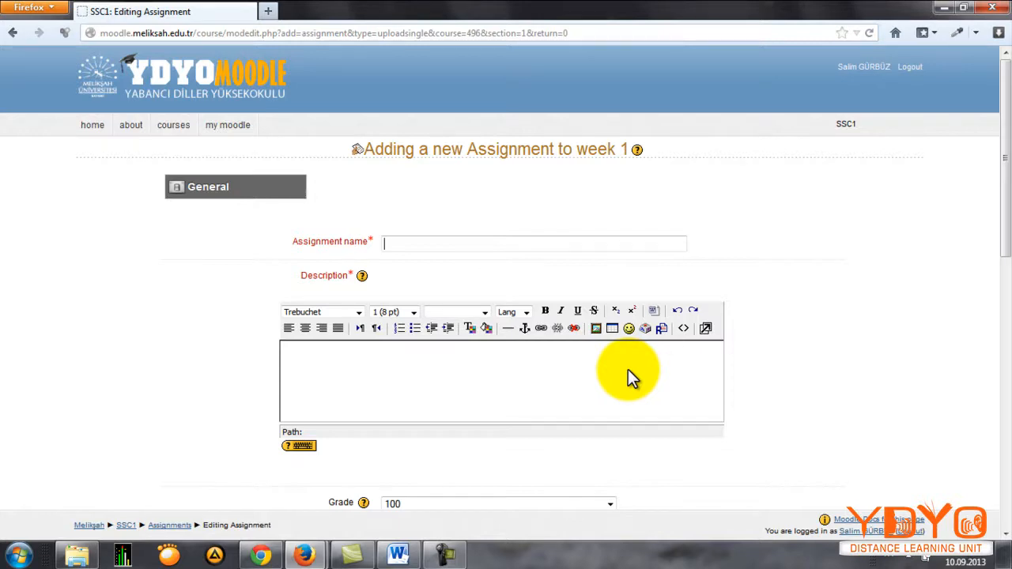
{"action": "type", "text": "D"}
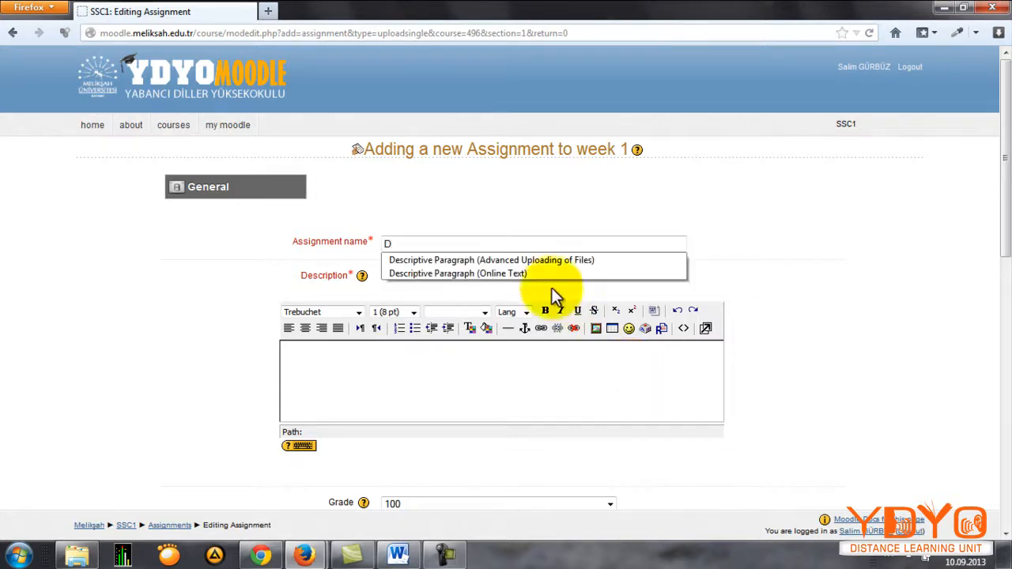
{"action": "left_click", "coordinate": [511, 260]}
{"action": "left_click_drag", "start_coordinate": [616, 243], "coordinate": [489, 239]}
{"action": "key", "text": "BackSpace"}
{"action": "type", "text": "Uploa"}
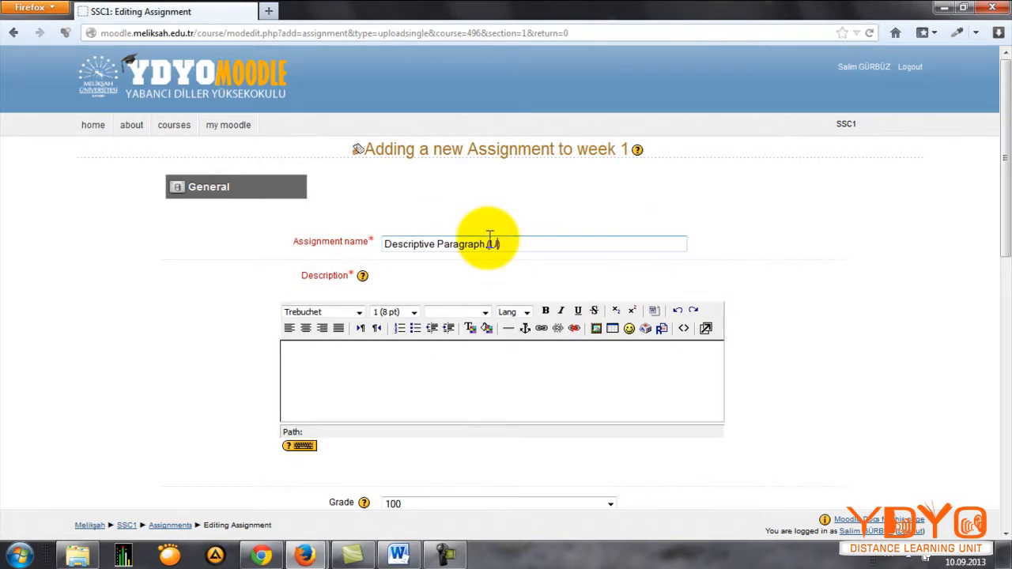
{"action": "type", "text": "d A Sing"}
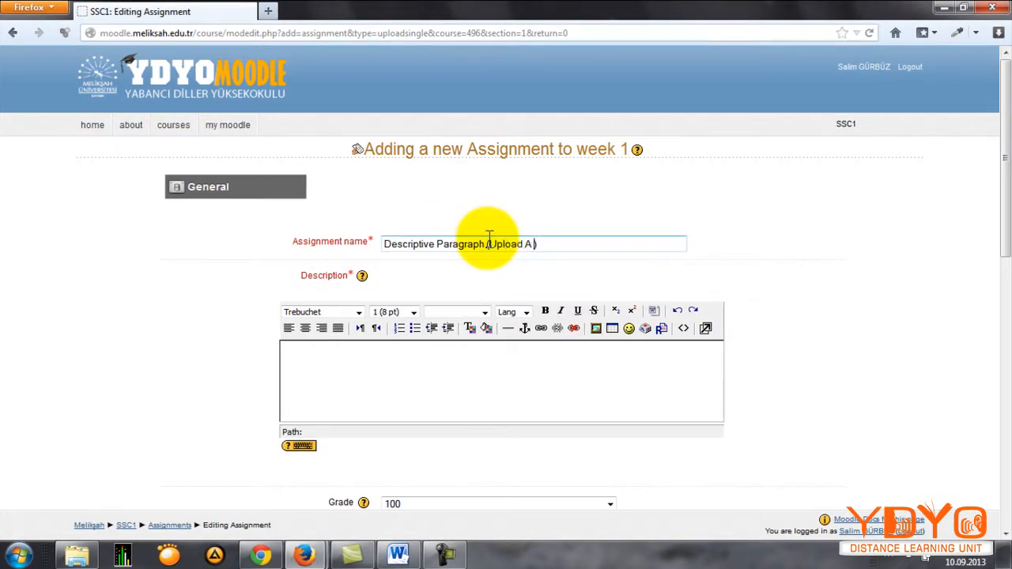
{"action": "type", "text": "le File"}
{"action": "left_click", "coordinate": [827, 219]}
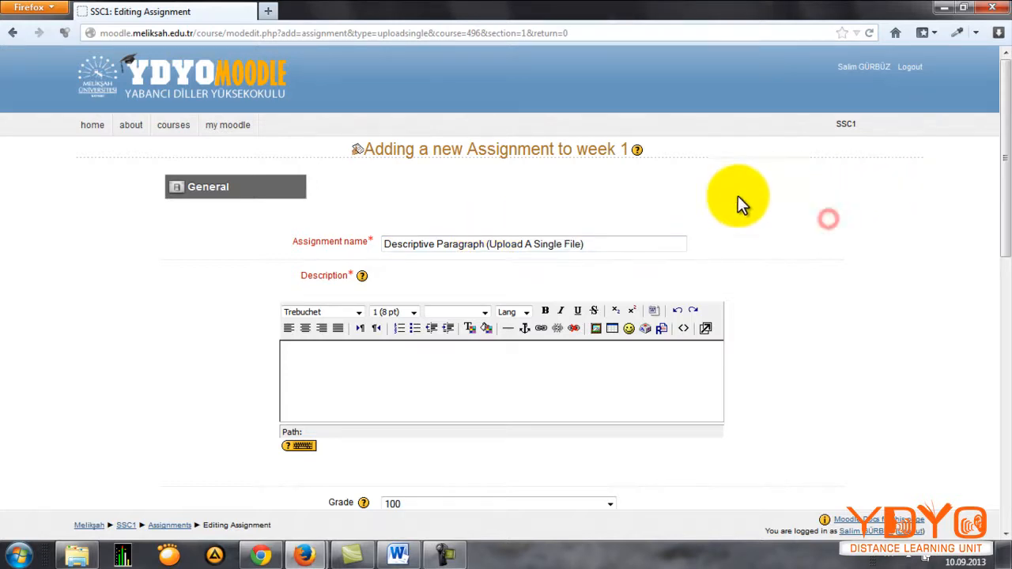
Step: Set the single file assignment's grade category to SD-ap and try to save it and return to the course
{"action": "scroll", "coordinate": [742, 222], "scroll_direction": "down", "scroll_amount": 3}
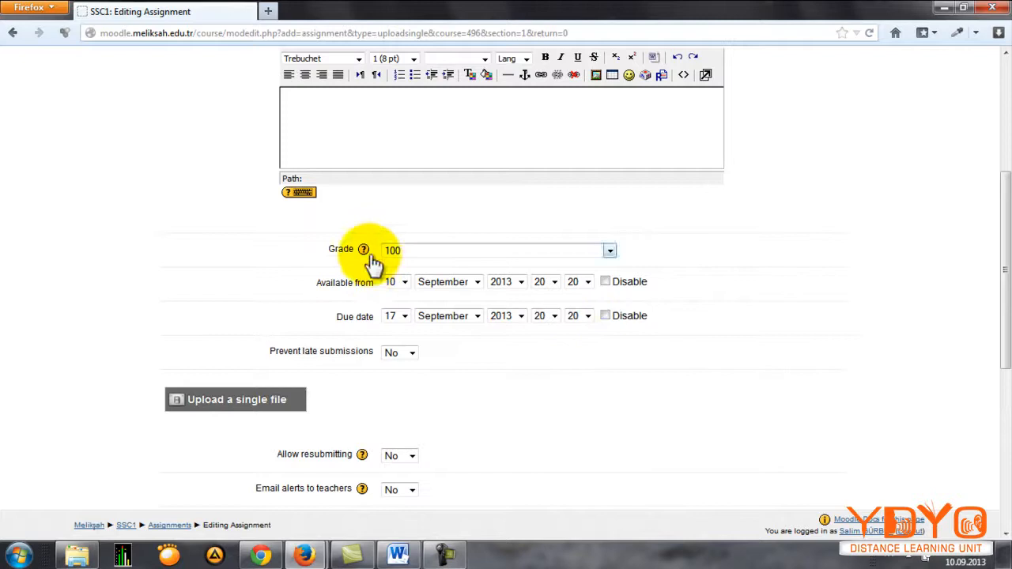
{"action": "scroll", "coordinate": [372, 266], "scroll_direction": "down", "scroll_amount": 2}
{"action": "scroll", "coordinate": [320, 198], "scroll_direction": "down", "scroll_amount": 2}
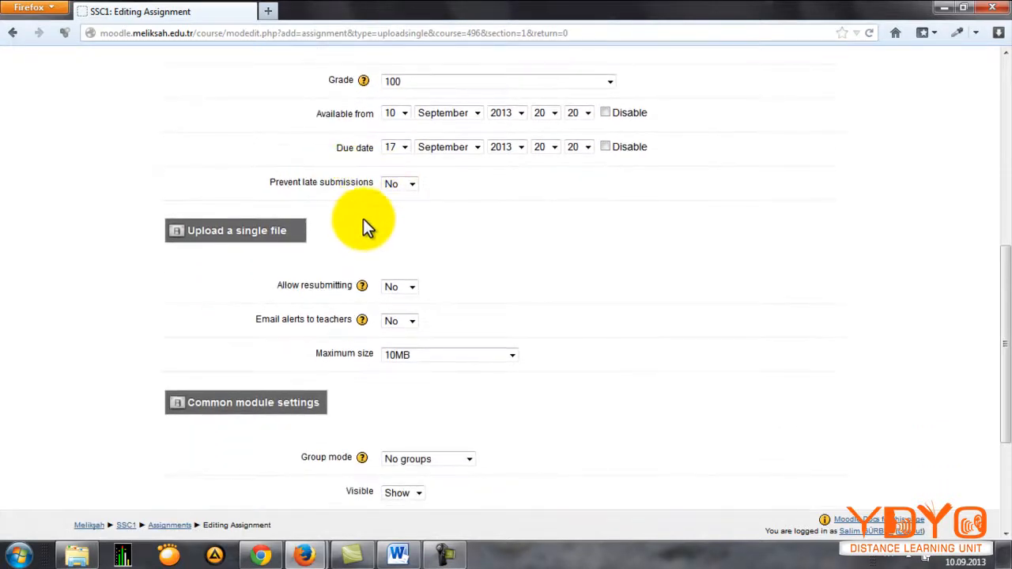
{"action": "scroll", "coordinate": [355, 210], "scroll_direction": "down", "scroll_amount": 2}
{"action": "scroll", "coordinate": [361, 208], "scroll_direction": "down", "scroll_amount": 2}
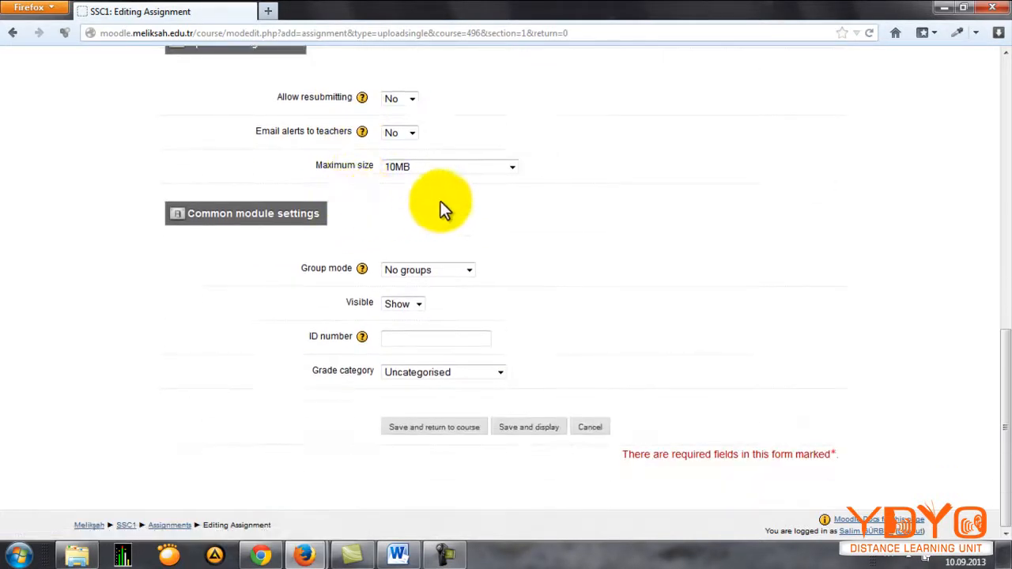
{"action": "left_click", "coordinate": [447, 371]}
{"action": "left_click", "coordinate": [425, 290]}
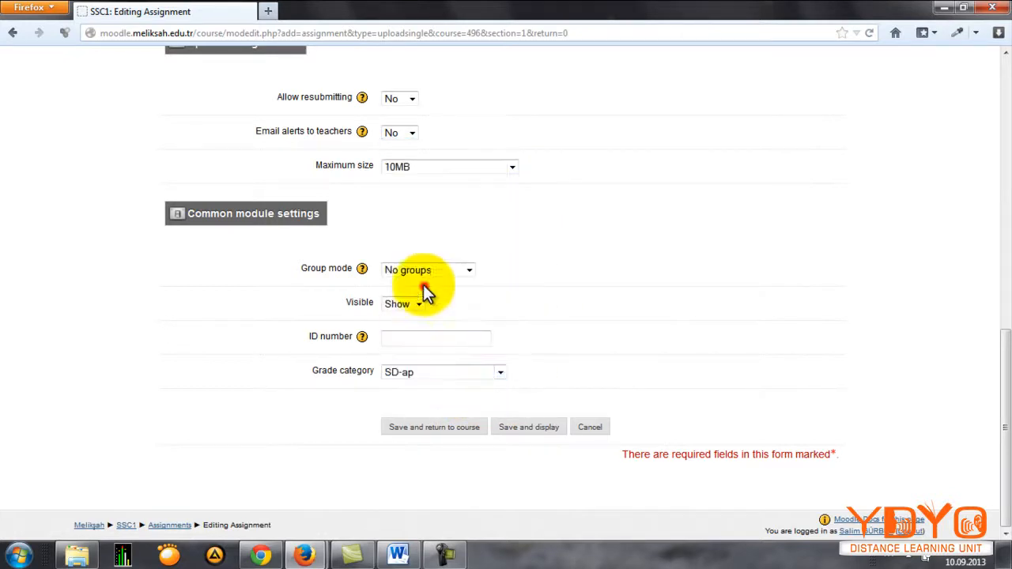
{"action": "left_click", "coordinate": [448, 435]}
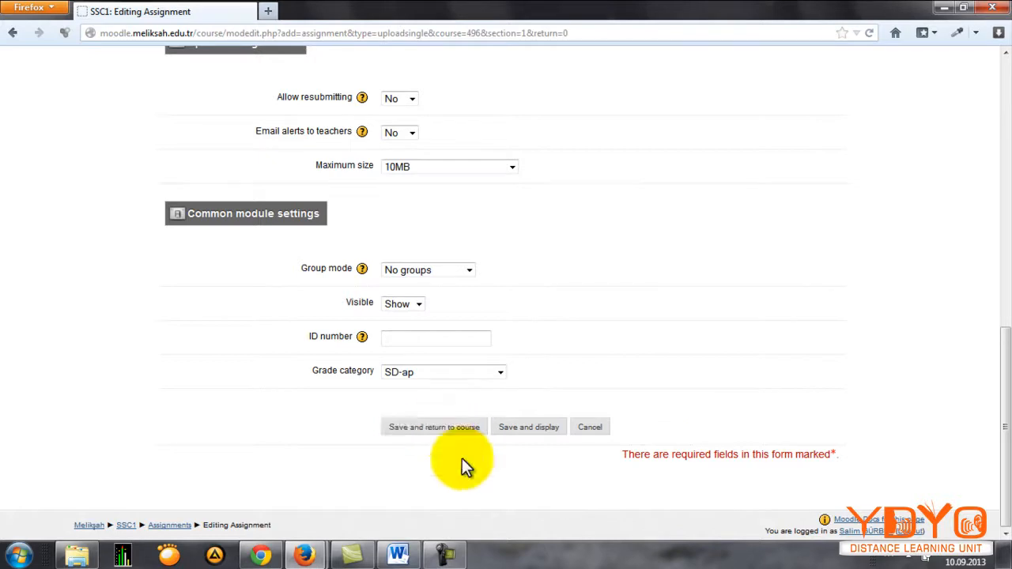
Step: Enter "Describe your pet!" as the single file assignment's description, save it and return to the course
{"action": "left_click", "coordinate": [434, 379]}
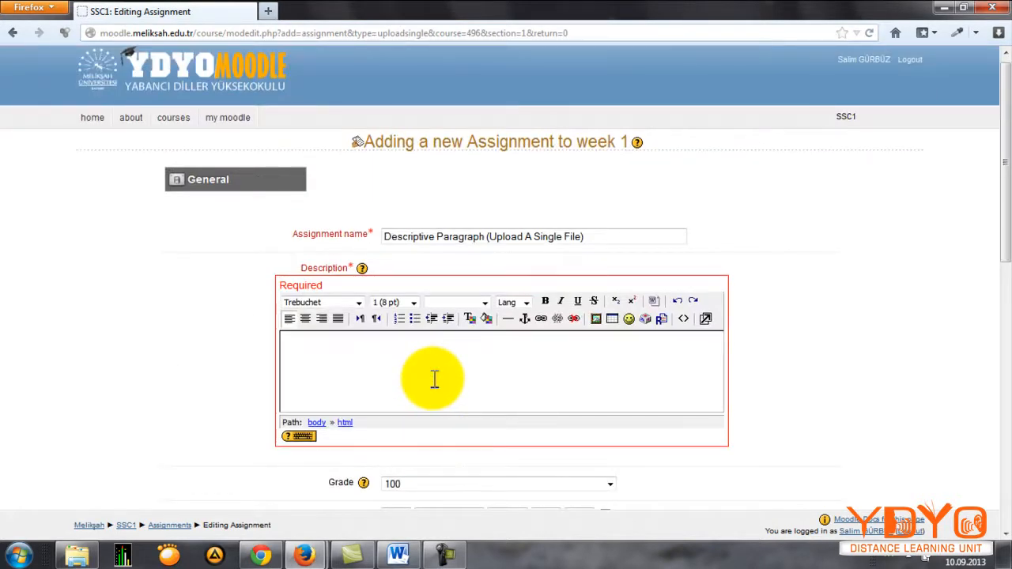
{"action": "left_click", "coordinate": [434, 379]}
{"action": "type", "text": "Describe your"}
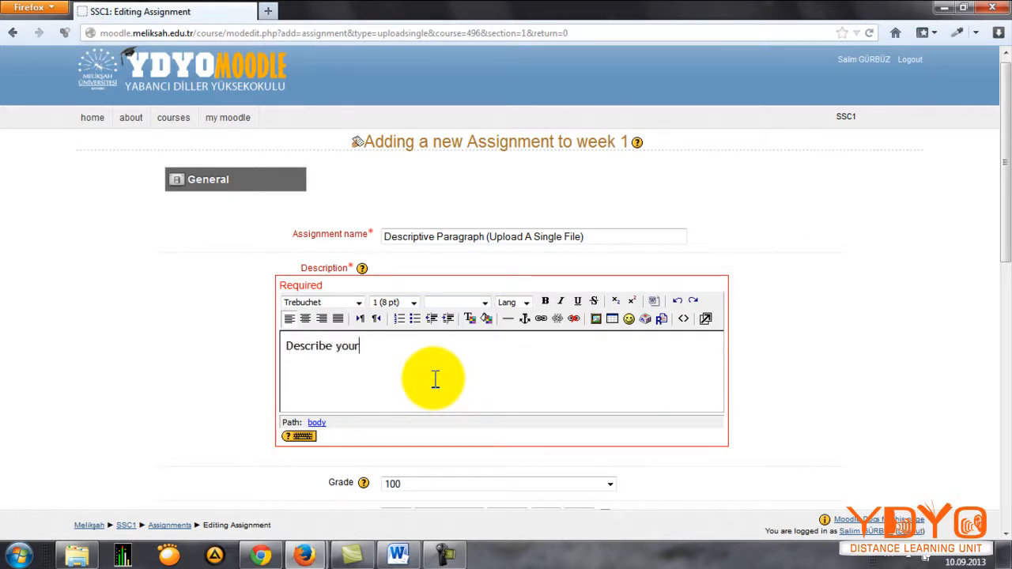
{"action": "type", "text": " pet!"}
{"action": "scroll", "coordinate": [841, 378], "scroll_direction": "down", "scroll_amount": 10}
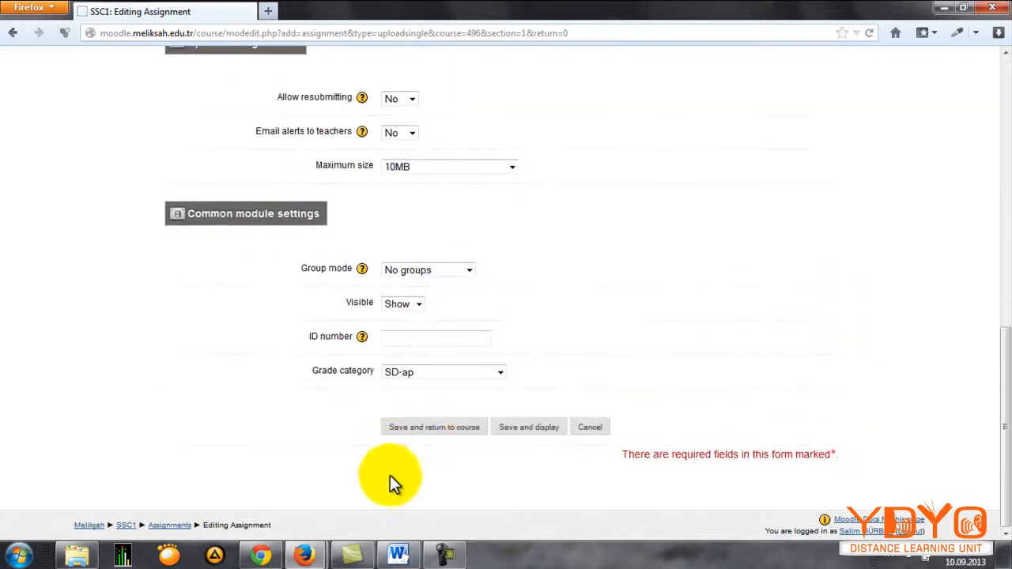
{"action": "left_click", "coordinate": [452, 427]}
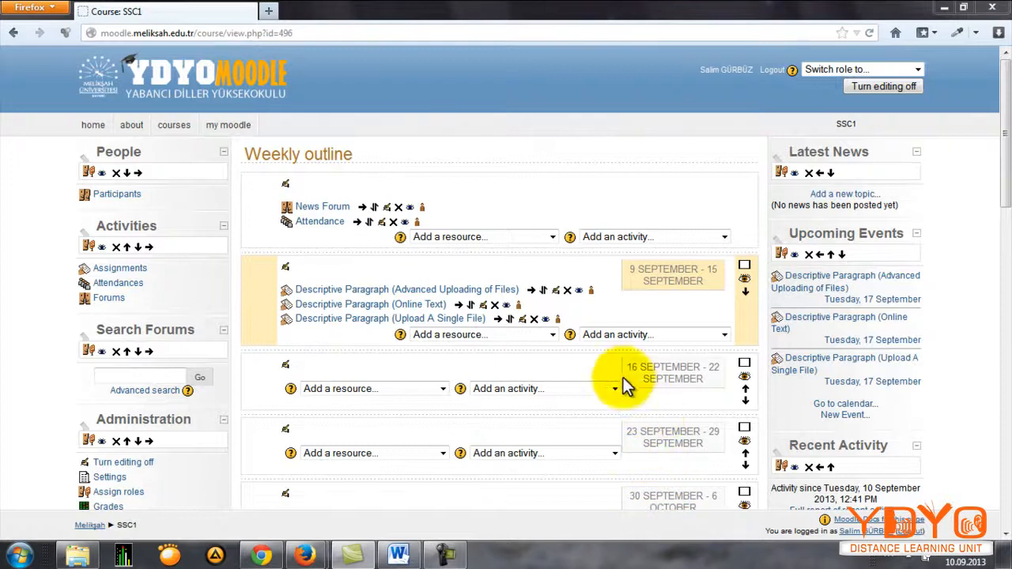
Step: Add an Offline activity assignment to the 9–15 September week and name it "Descriptive Paragraph (Offline Activity)"
{"action": "left_click", "coordinate": [630, 336]}
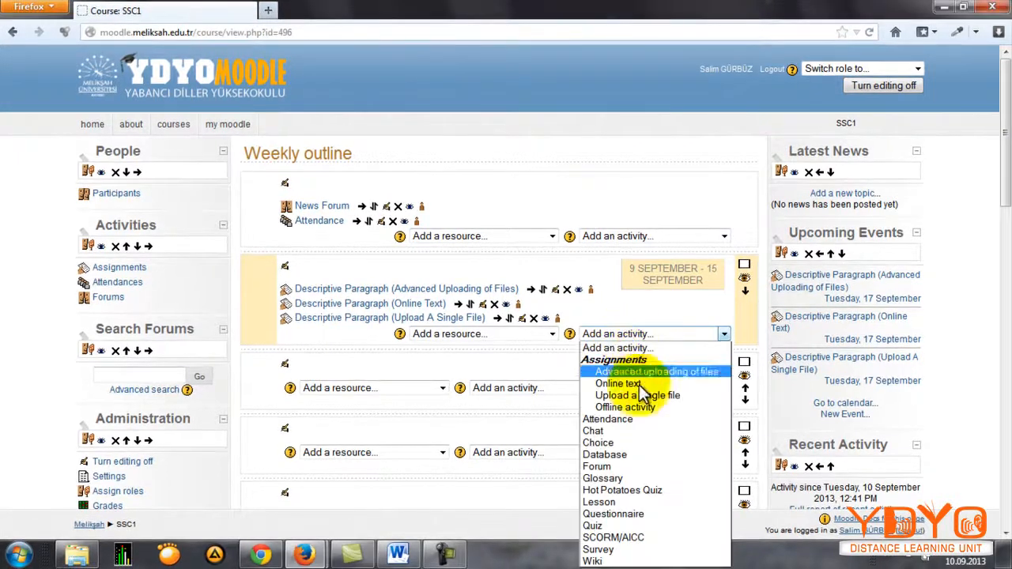
{"action": "left_click", "coordinate": [642, 406]}
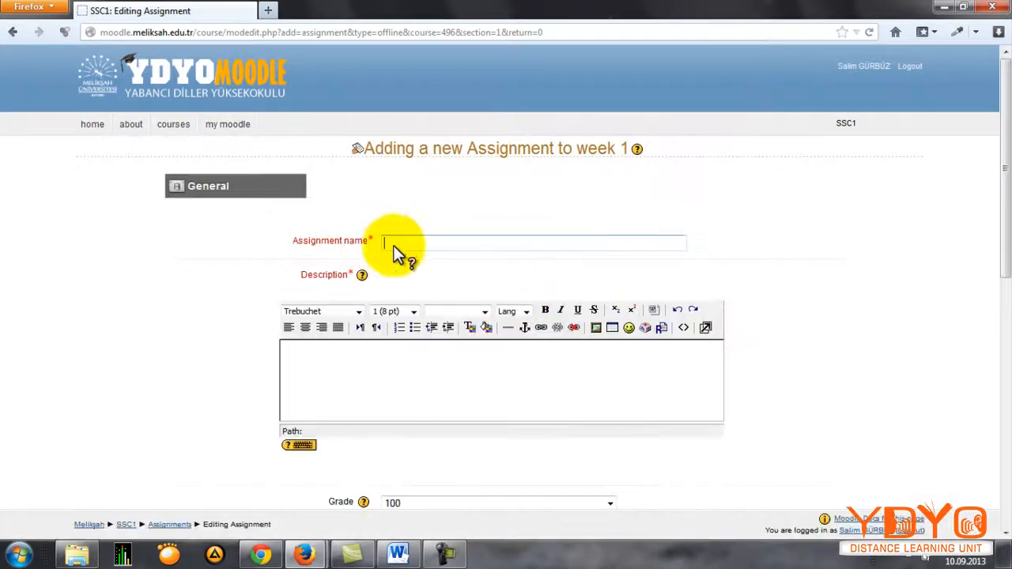
{"action": "left_click", "coordinate": [404, 242]}
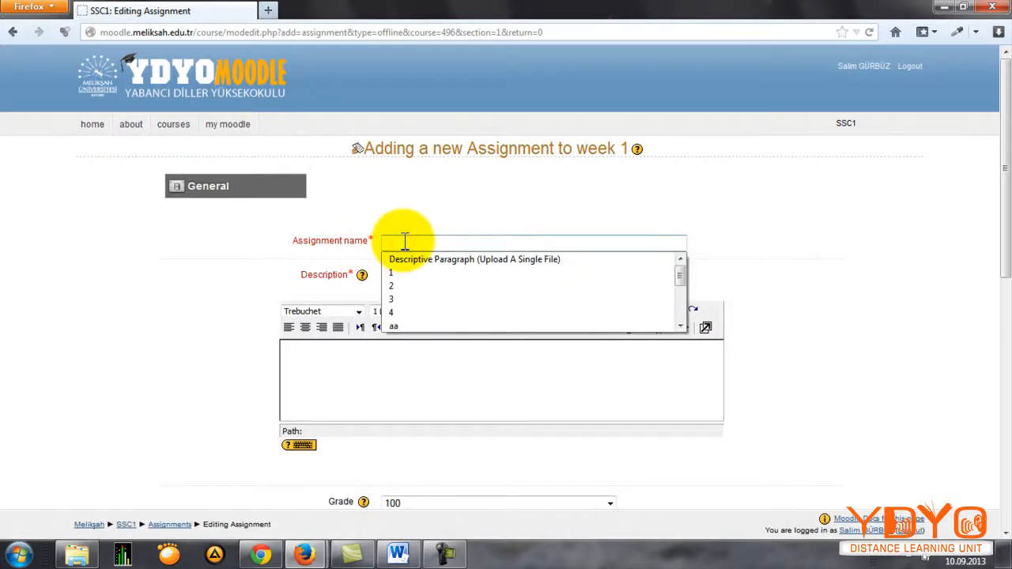
{"action": "left_click", "coordinate": [404, 242]}
{"action": "left_click", "coordinate": [398, 551]}
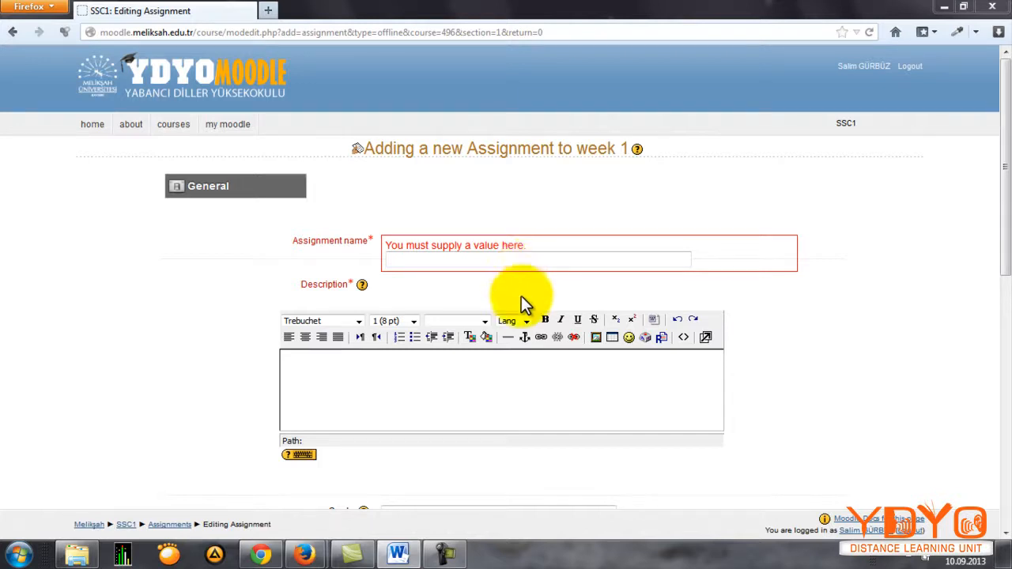
{"action": "left_click", "coordinate": [494, 260]}
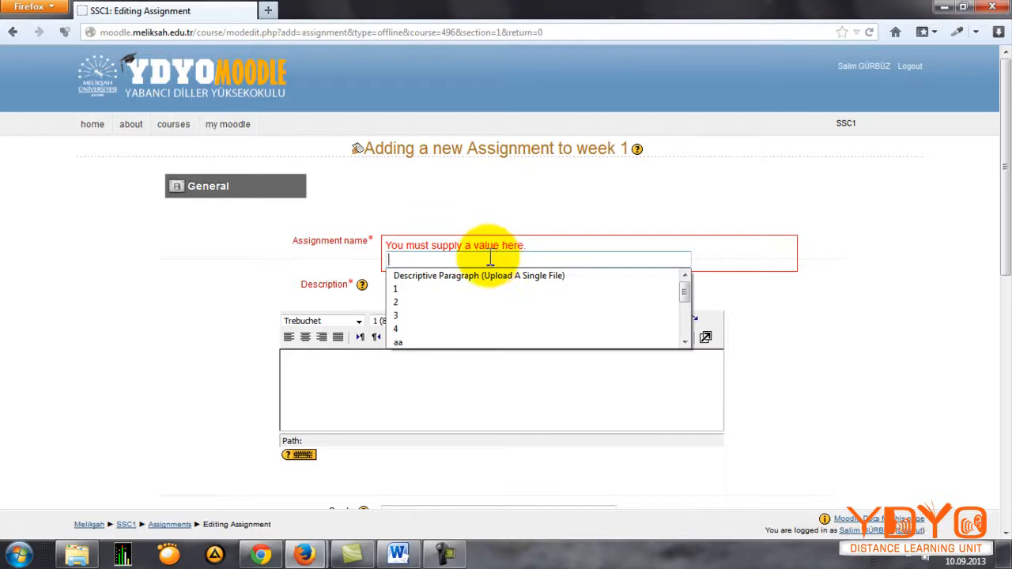
{"action": "left_click", "coordinate": [491, 277]}
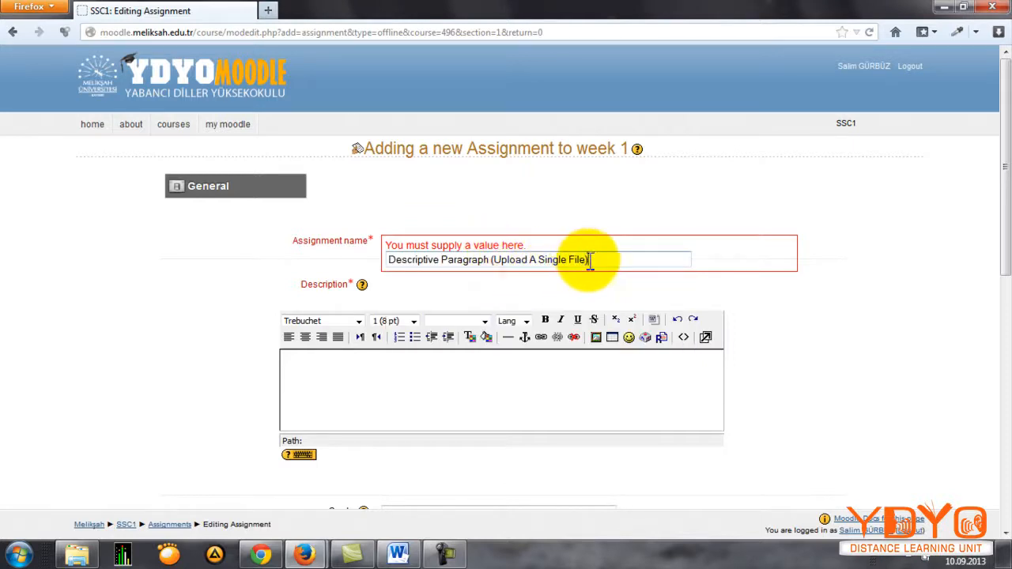
{"action": "left_click", "coordinate": [584, 260]}
{"action": "left_click_drag", "start_coordinate": [585, 259], "coordinate": [500, 263]}
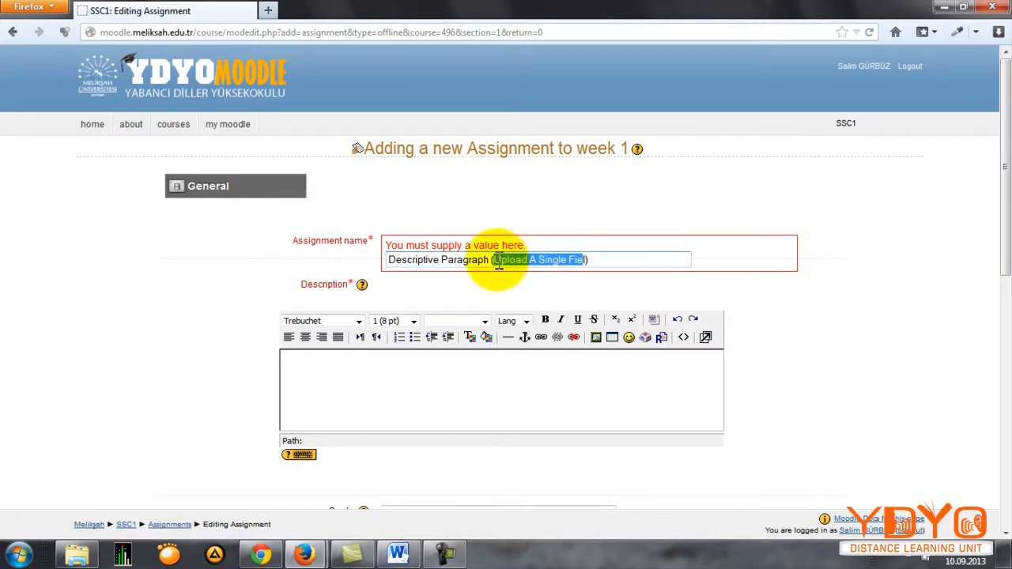
{"action": "type", "text": "Offline A"}
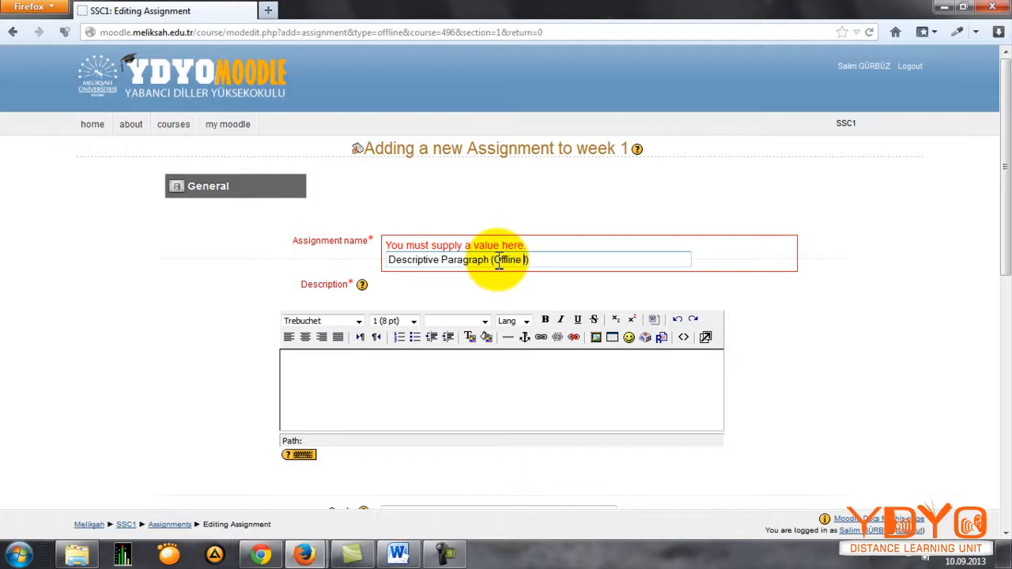
{"action": "type", "text": "ctivity"}
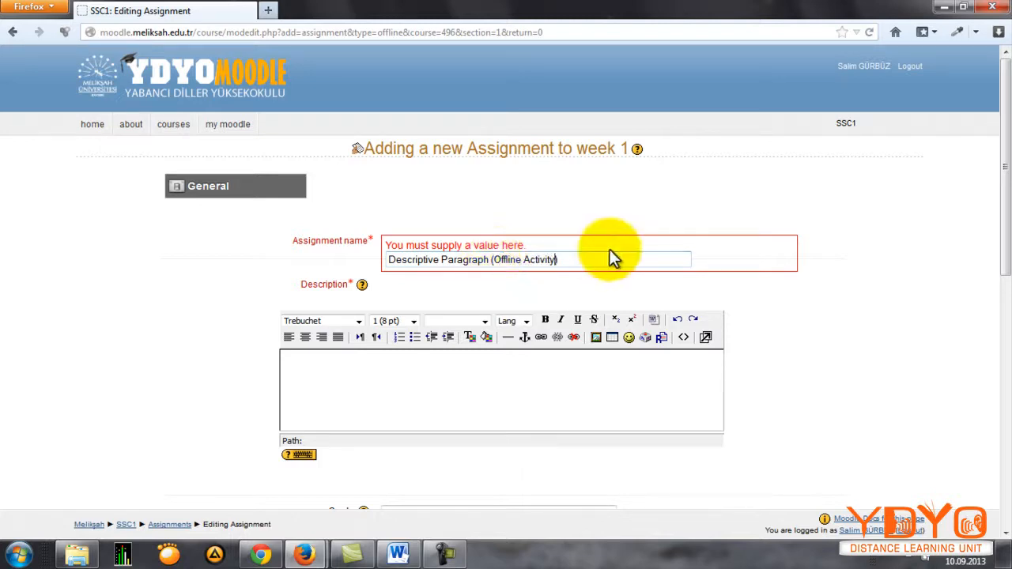
Step: Enter "Describe your pet!" as the description of the offline activity assignment
{"action": "left_click", "coordinate": [530, 378]}
{"action": "type", "text": "DEscribe"}
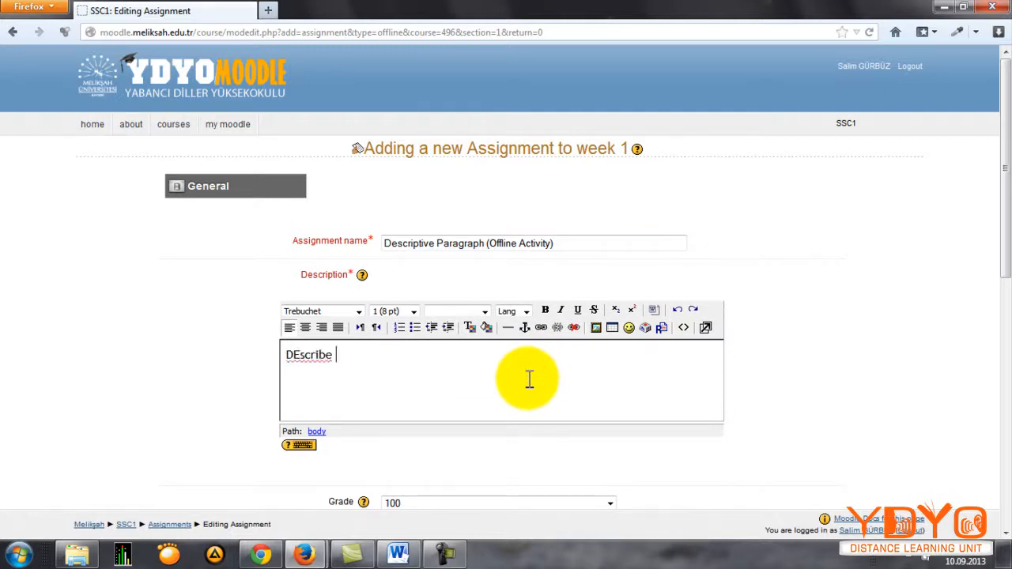
{"action": "key", "text": "BackSpace"}
{"action": "key", "text": "BackSpace"}
{"action": "key", "text": "BackSpace"}
{"action": "key", "text": "BackSpace"}
{"action": "key", "text": "BackSpace"}
{"action": "key", "text": "BackSpace"}
{"action": "key", "text": "BackSpace"}
{"action": "key", "text": "BackSpace"}
{"action": "key", "text": "BackSpace"}
{"action": "type", "text": "Describe your pet!"}
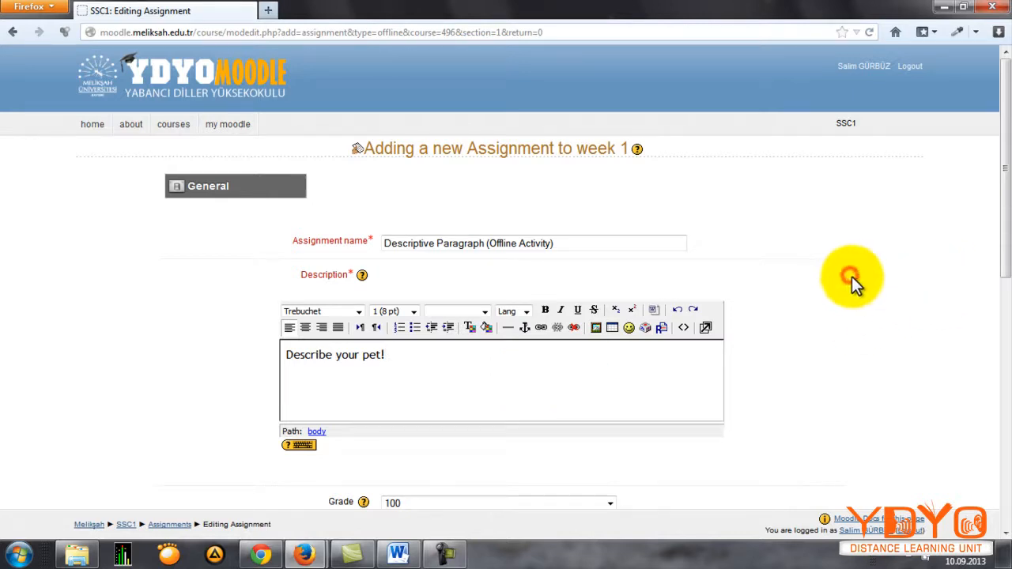
{"action": "scroll", "coordinate": [850, 278], "scroll_direction": "down", "scroll_amount": 3}
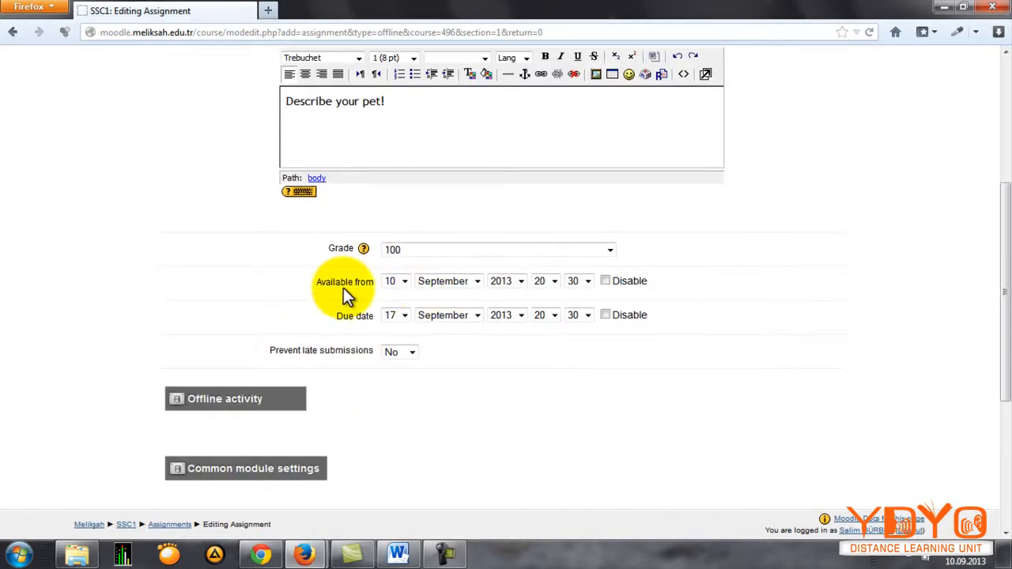
Step: Set the offline activity assignment's grade category to SD-ap, save it and return to the course
{"action": "scroll", "coordinate": [419, 314], "scroll_direction": "down", "scroll_amount": 2}
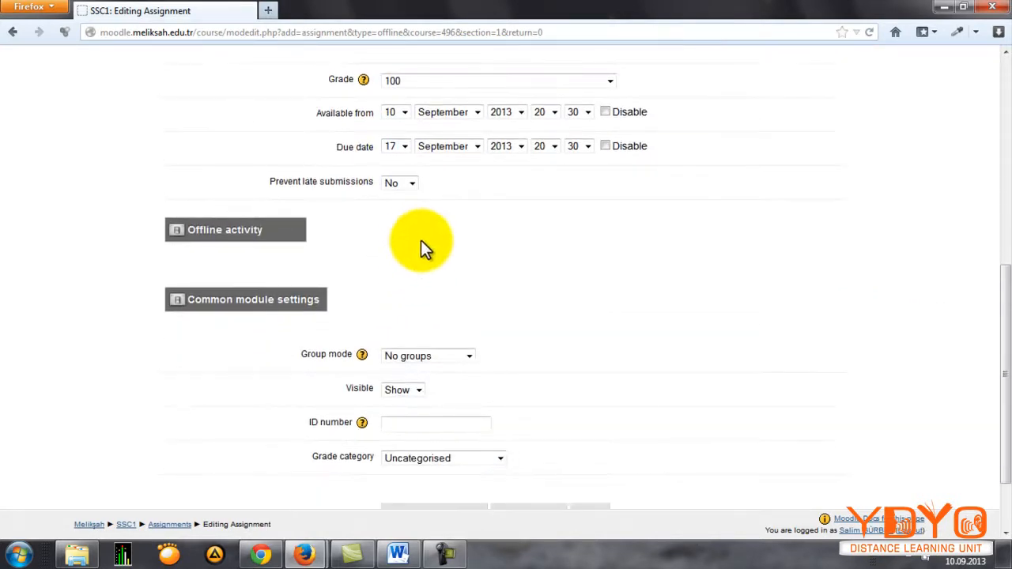
{"action": "scroll", "coordinate": [474, 226], "scroll_direction": "down", "scroll_amount": 1}
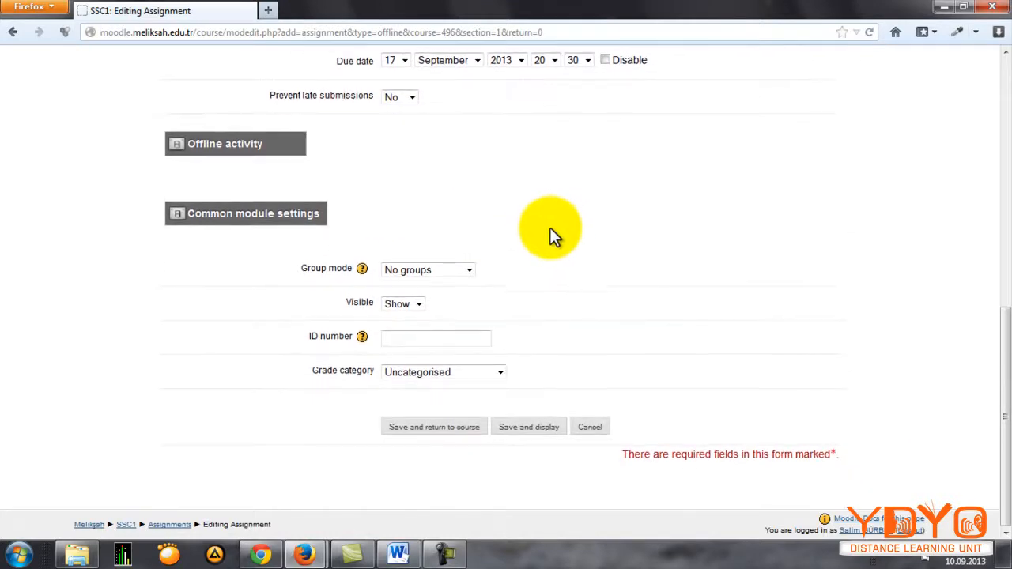
{"action": "left_click", "coordinate": [455, 375]}
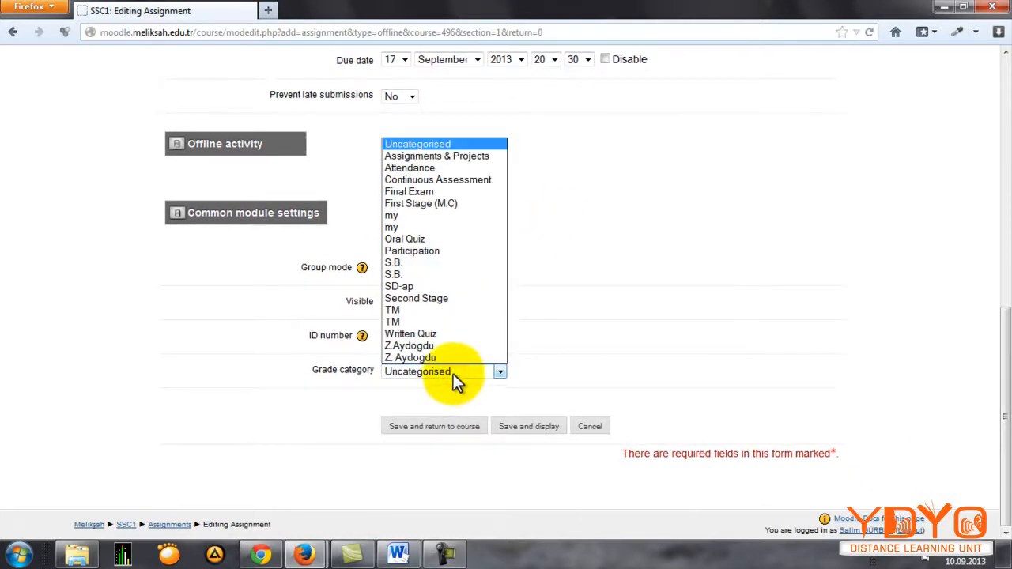
{"action": "left_click", "coordinate": [412, 286]}
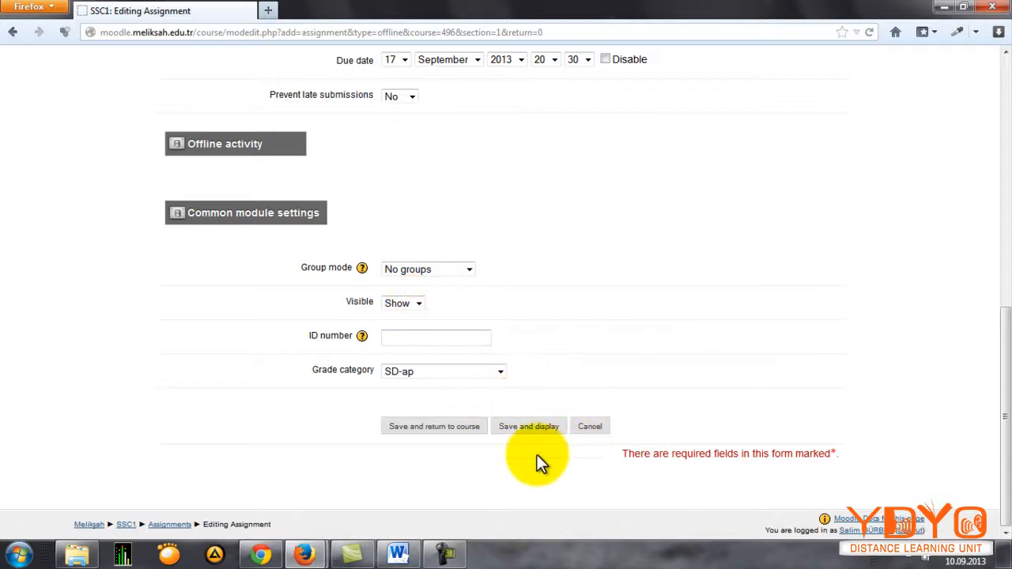
{"action": "left_click", "coordinate": [467, 429]}
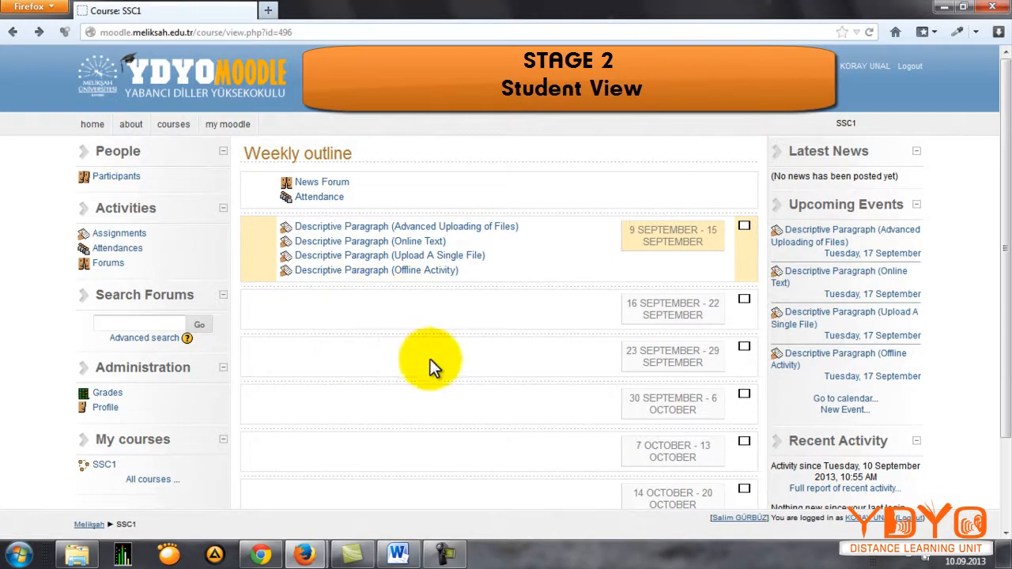
Step: Open the Descriptive Paragraph (Advanced Uploading of Files) assignment in the student view and examine its description, availability date and due date
{"action": "left_click", "coordinate": [322, 227]}
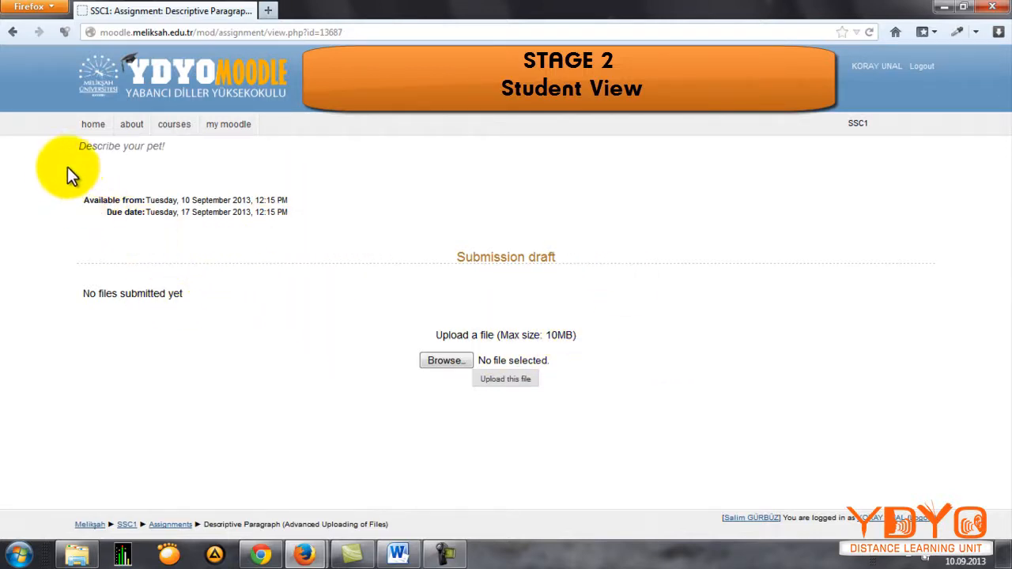
{"action": "left_click_drag", "start_coordinate": [69, 151], "coordinate": [164, 157]}
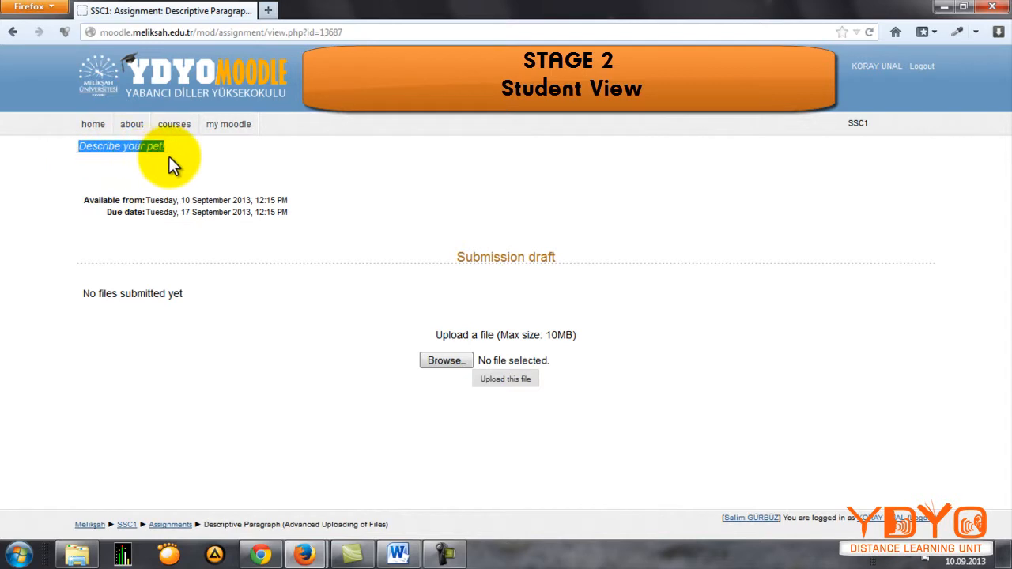
{"action": "left_click", "coordinate": [103, 174]}
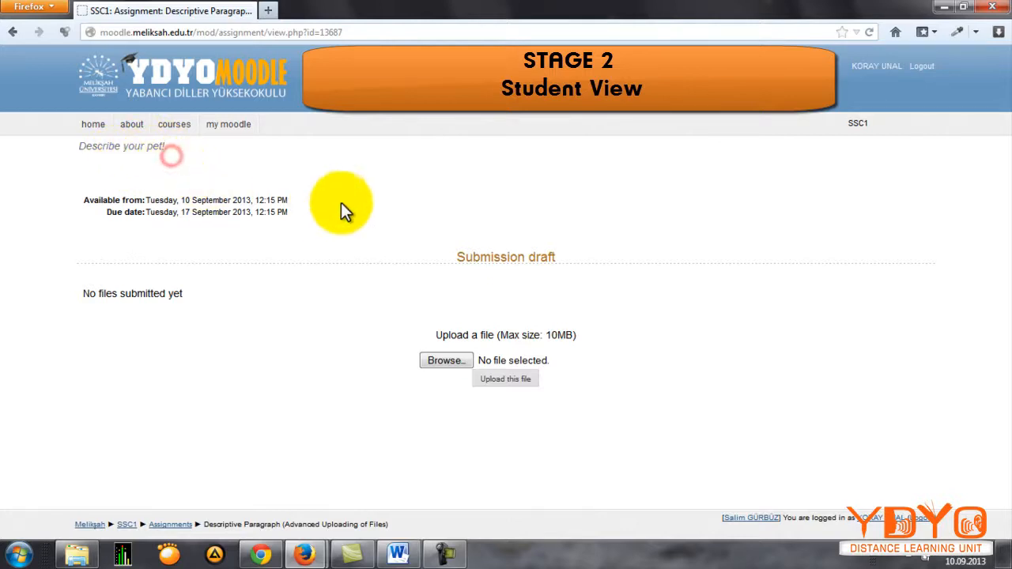
{"action": "left_click_drag", "start_coordinate": [83, 203], "coordinate": [301, 210]}
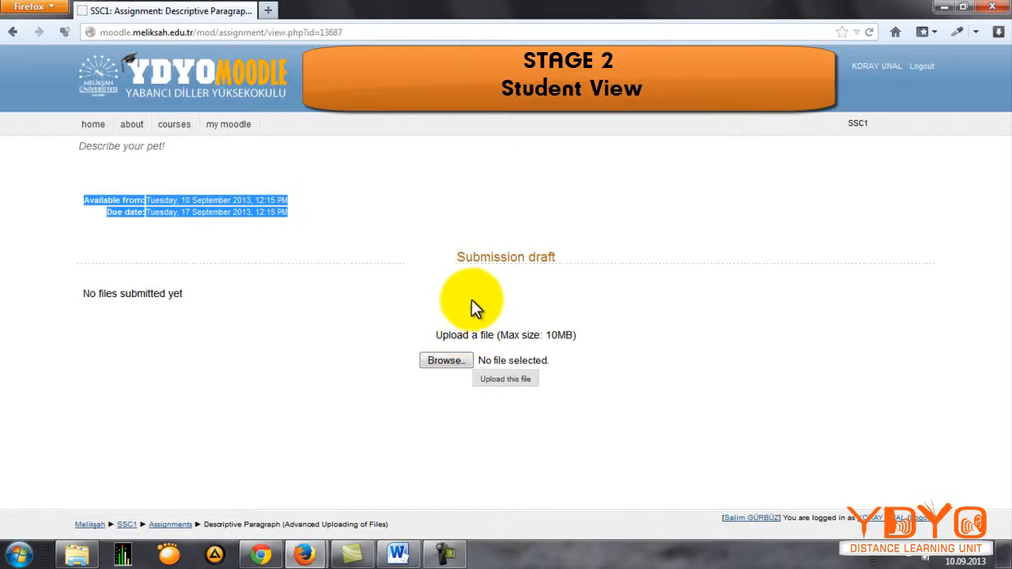
{"action": "left_click", "coordinate": [435, 285]}
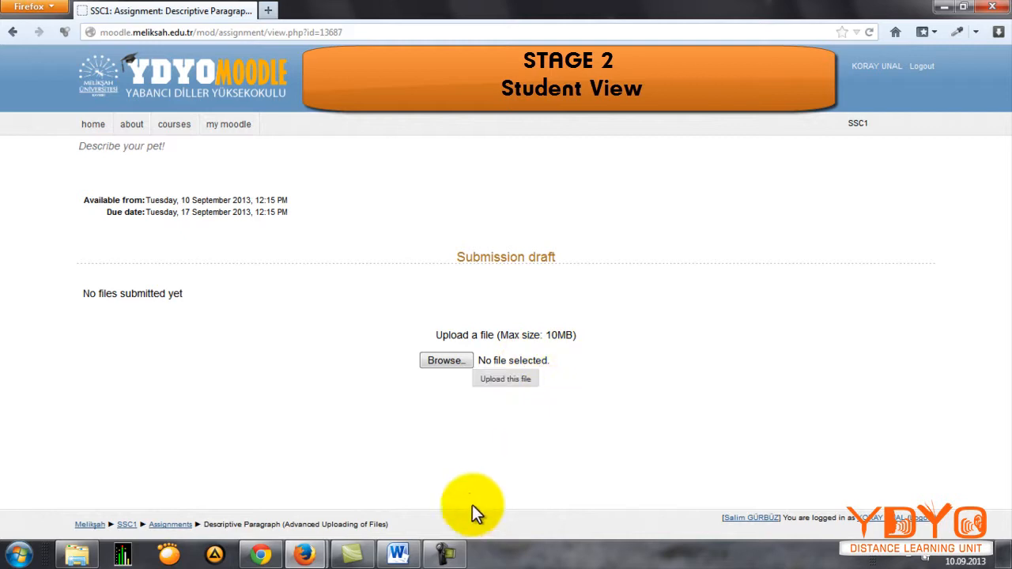
Step: Upload the student's Descriptive Paragraph Word document to the submission draft of the advanced uploading assignment
{"action": "left_click", "coordinate": [445, 361]}
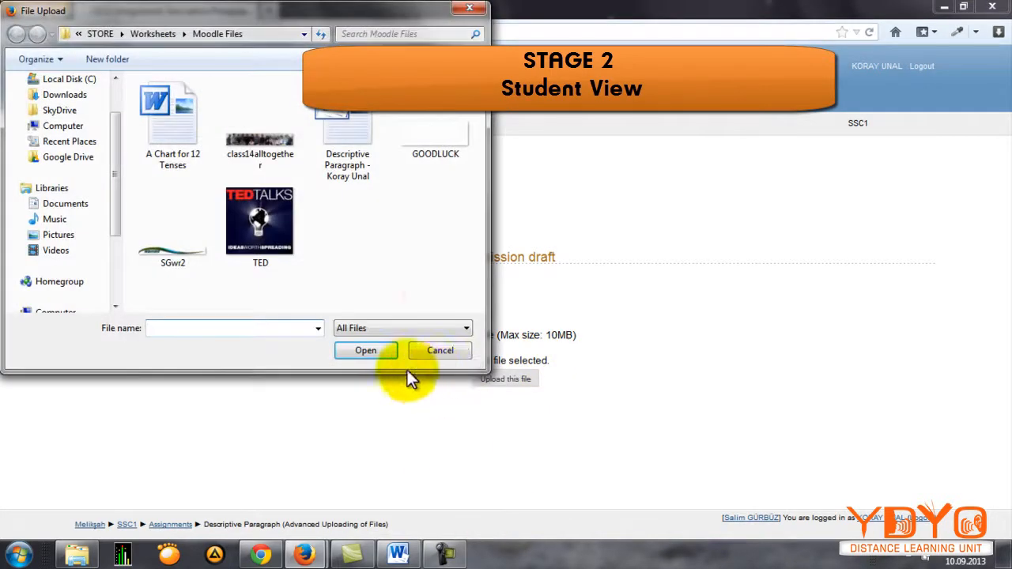
{"action": "left_click", "coordinate": [365, 232]}
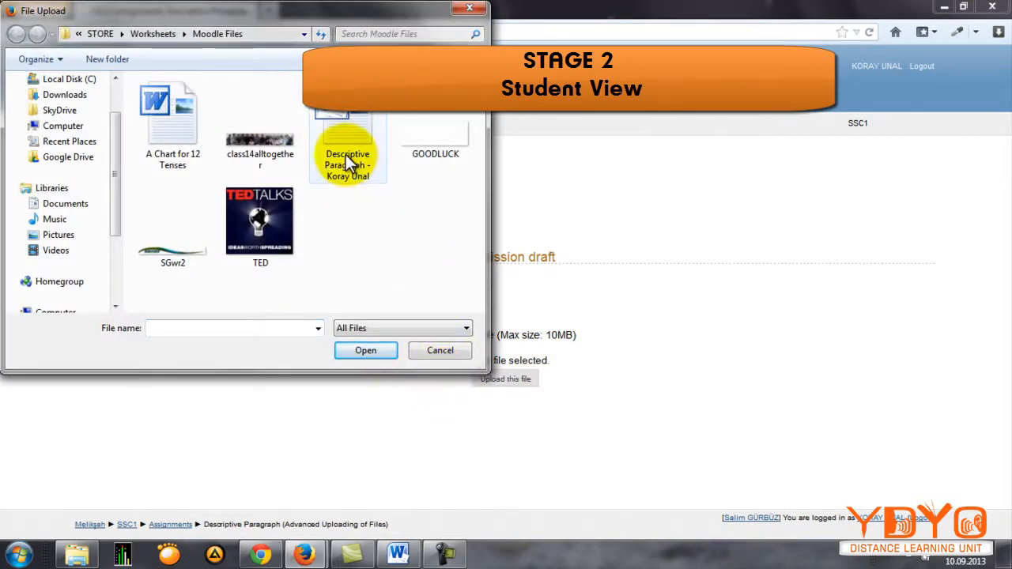
{"action": "double_click", "coordinate": [346, 154]}
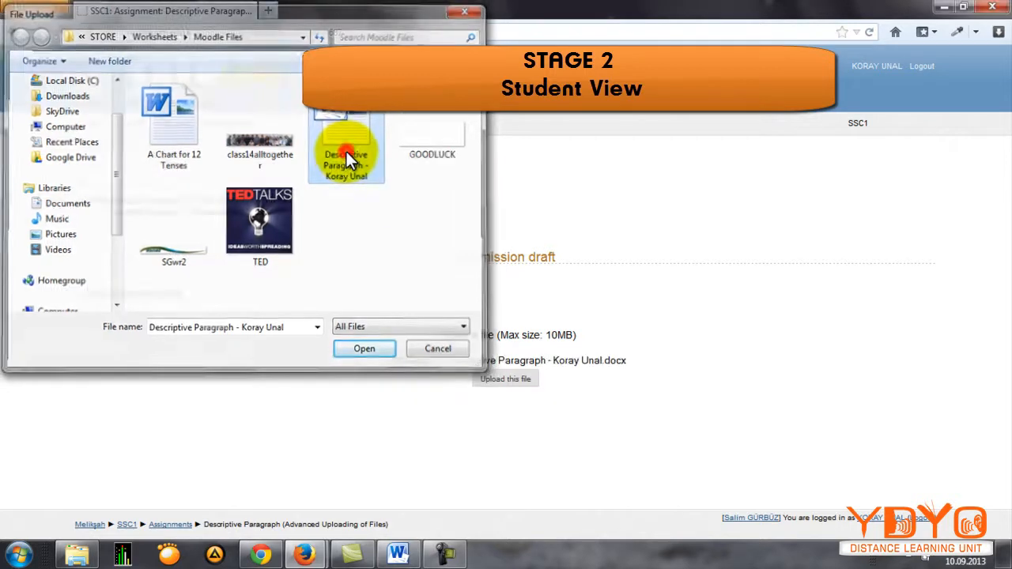
{"action": "left_click", "coordinate": [506, 380]}
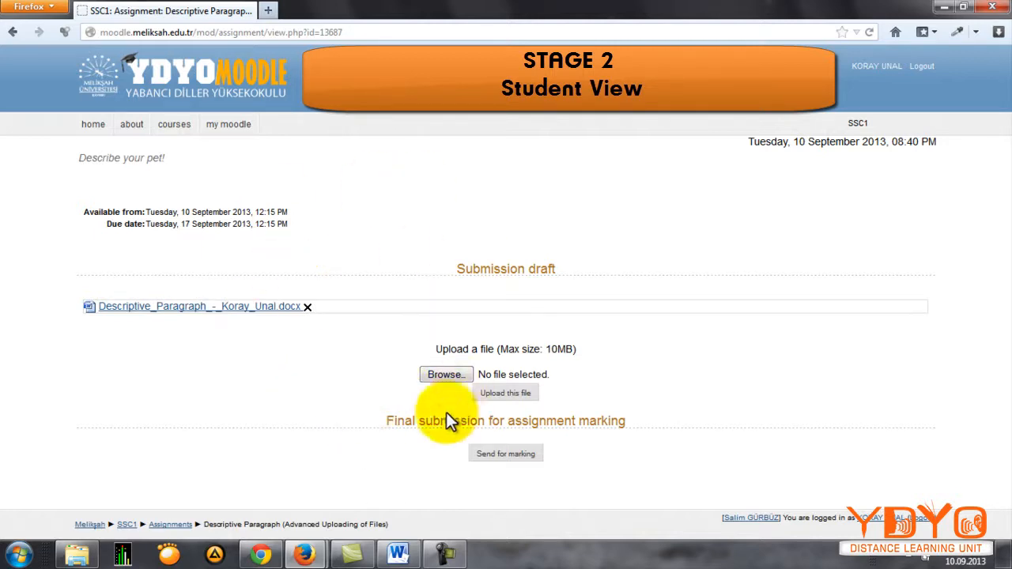
{"action": "left_click", "coordinate": [443, 374]}
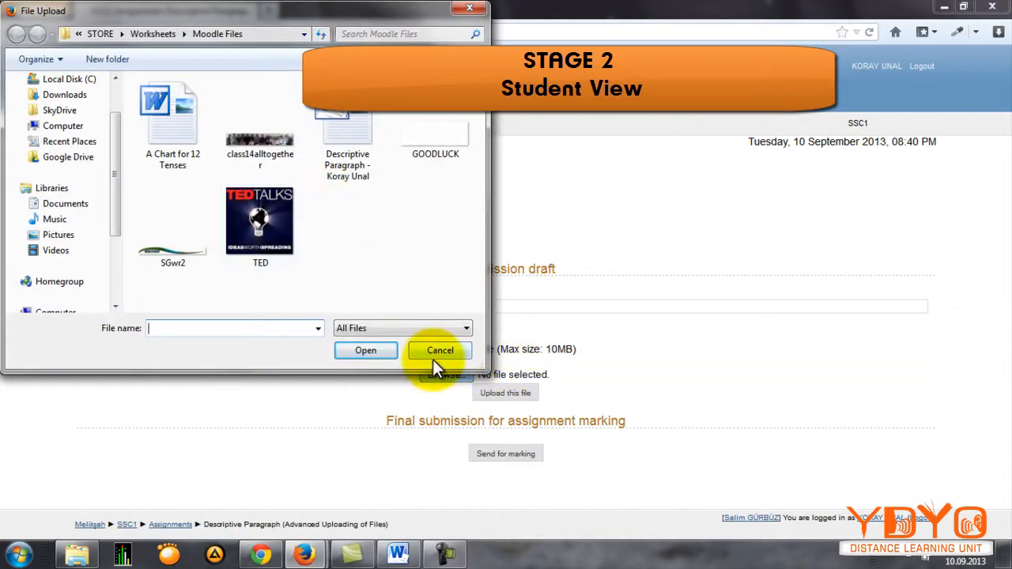
{"action": "left_click", "coordinate": [432, 356]}
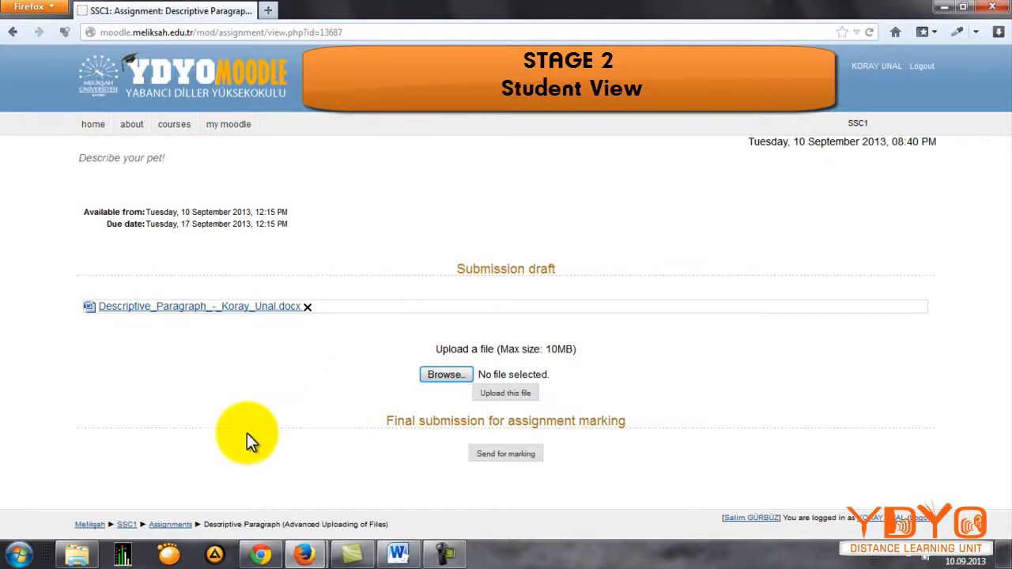
{"action": "right_click", "coordinate": [214, 554]}
{"action": "left_click", "coordinate": [327, 432]}
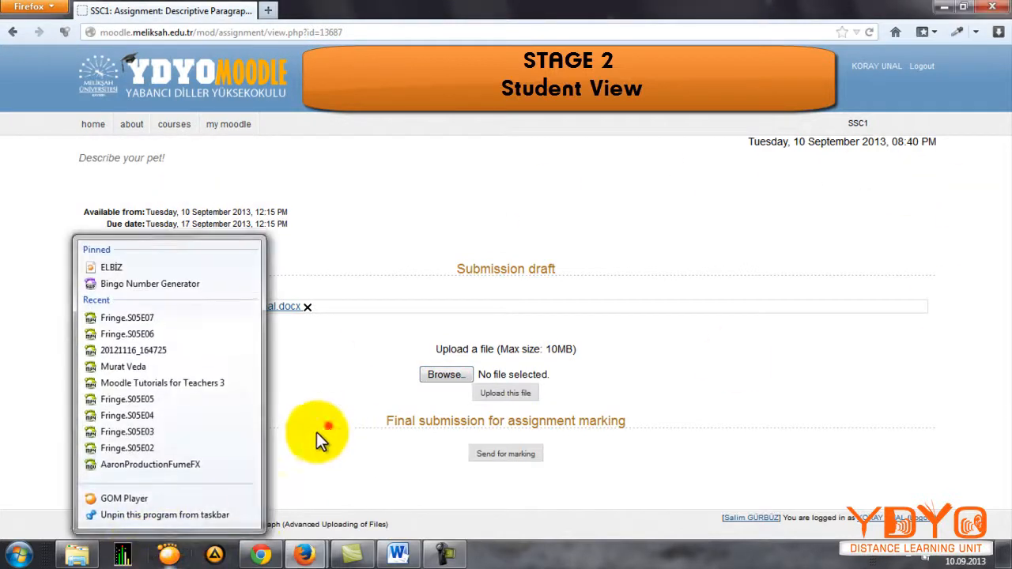
Step: Start a submission for the Descriptive Paragraph (Online Text) assignment from the SSC1 course and paste in the copied paragraph titled "MINNOŞ"
{"action": "left_click", "coordinate": [126, 524]}
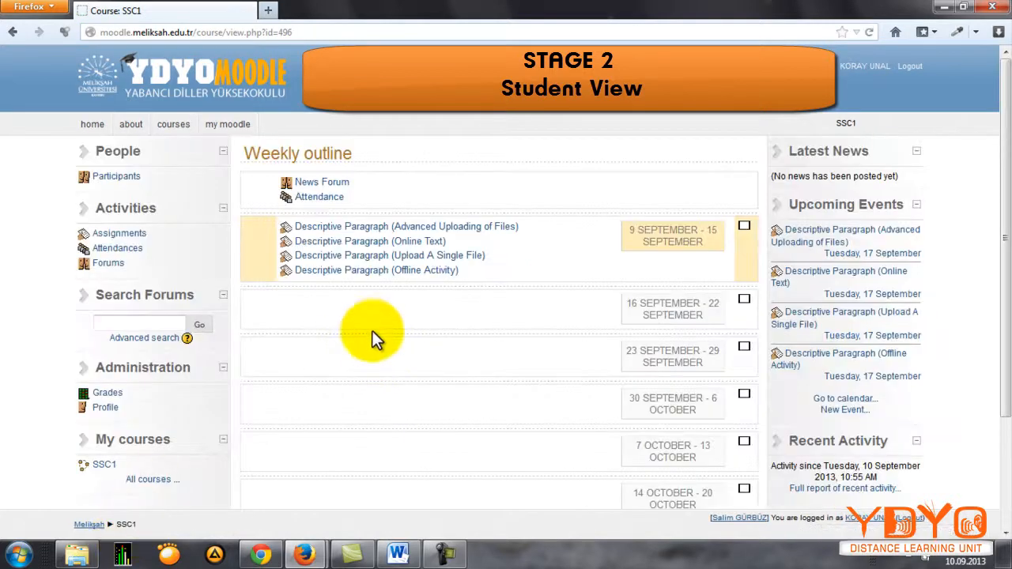
{"action": "left_click", "coordinate": [348, 243]}
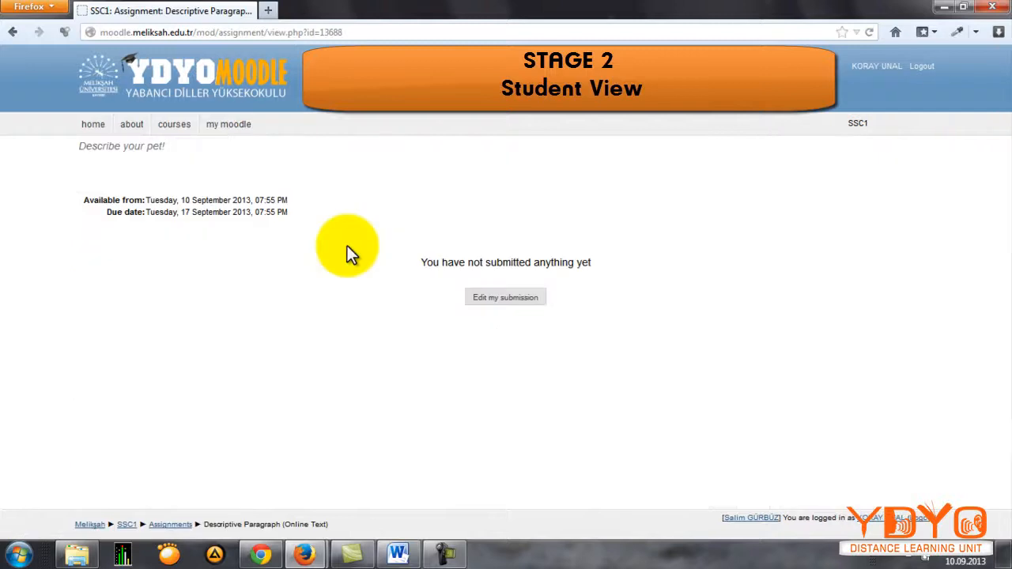
{"action": "left_click", "coordinate": [501, 300]}
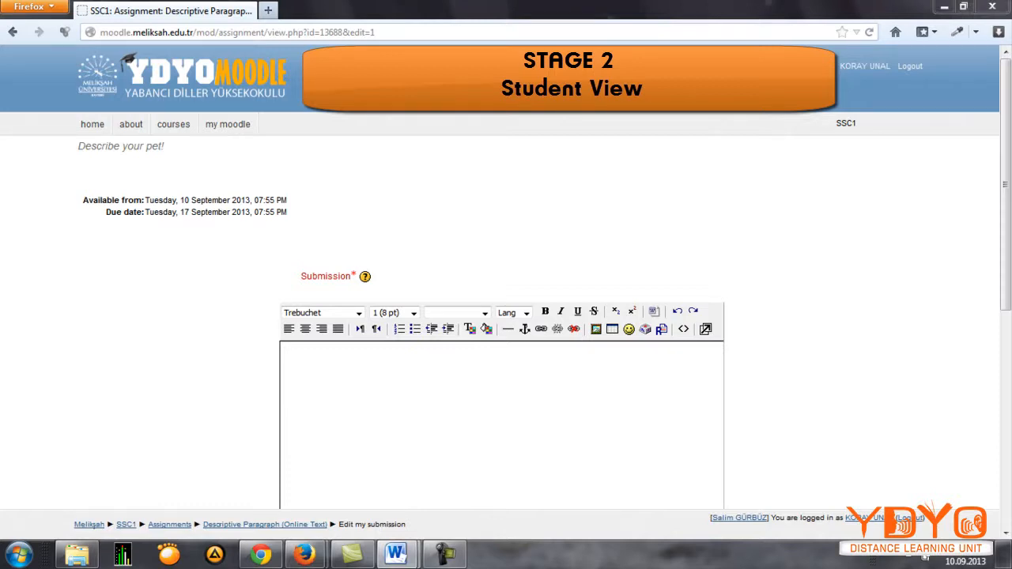
{"action": "left_click", "coordinate": [387, 405]}
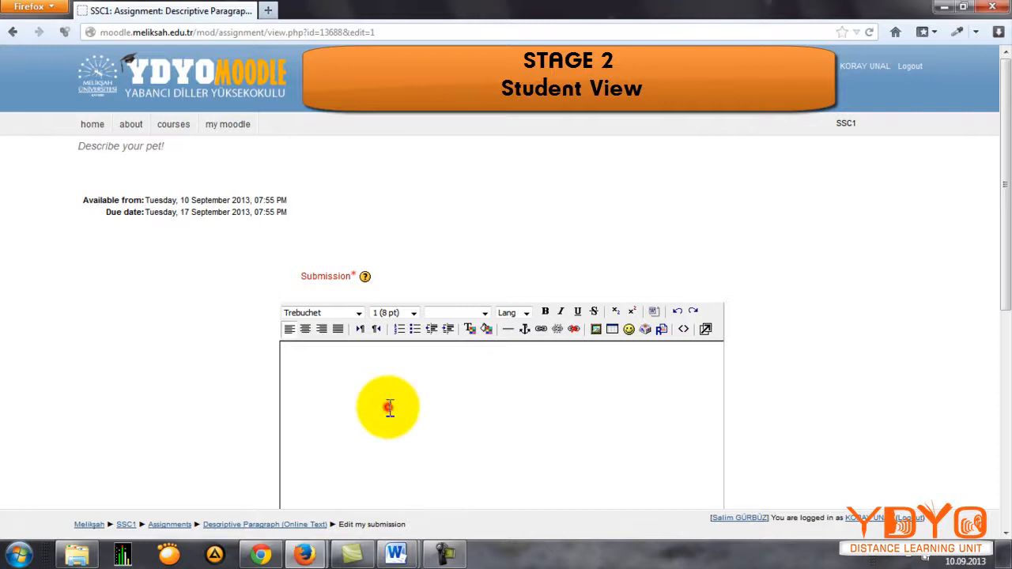
{"action": "key", "text": "ctrl+v"}
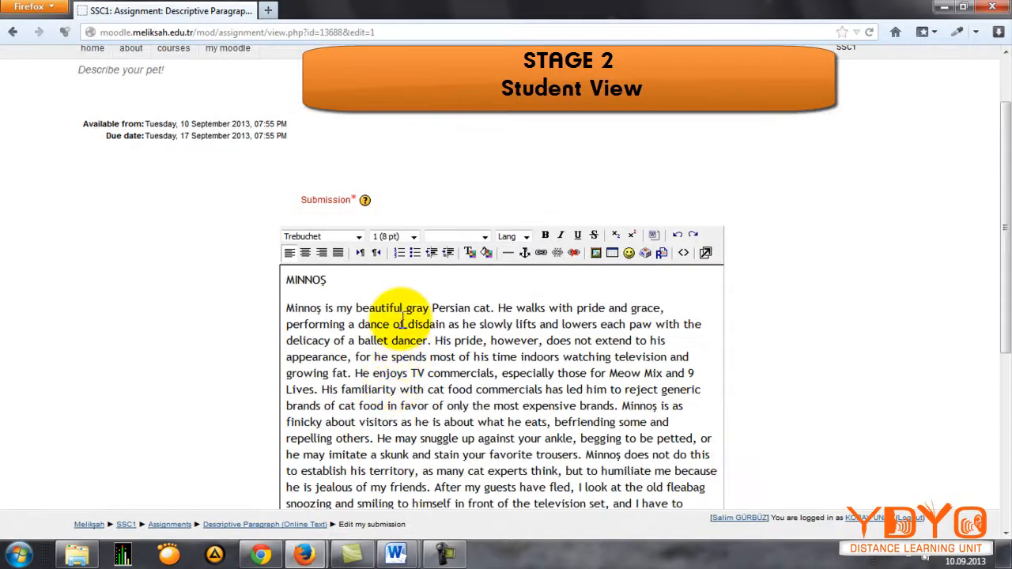
Step: Make the title "MINNOŞ" bold in the online text submission
{"action": "scroll", "coordinate": [431, 305], "scroll_direction": "down", "scroll_amount": 1}
{"action": "scroll", "coordinate": [435, 301], "scroll_direction": "down", "scroll_amount": 1}
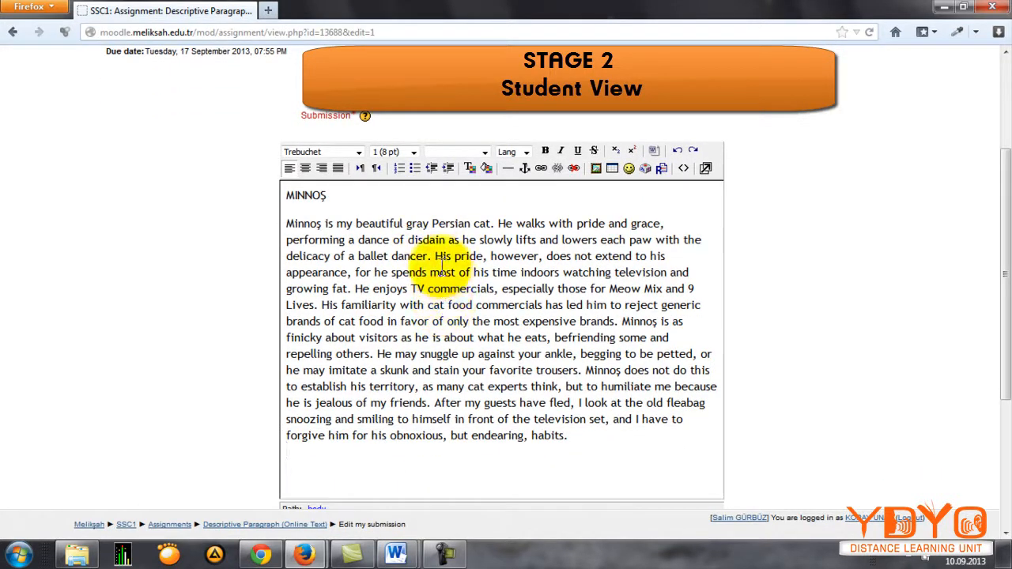
{"action": "double_click", "coordinate": [325, 195]}
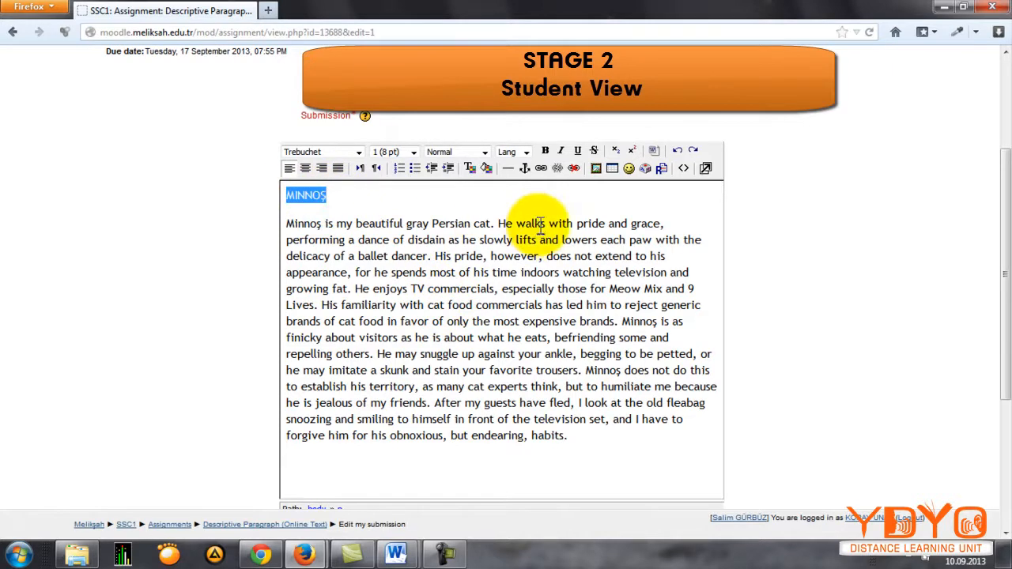
{"action": "left_click", "coordinate": [545, 151]}
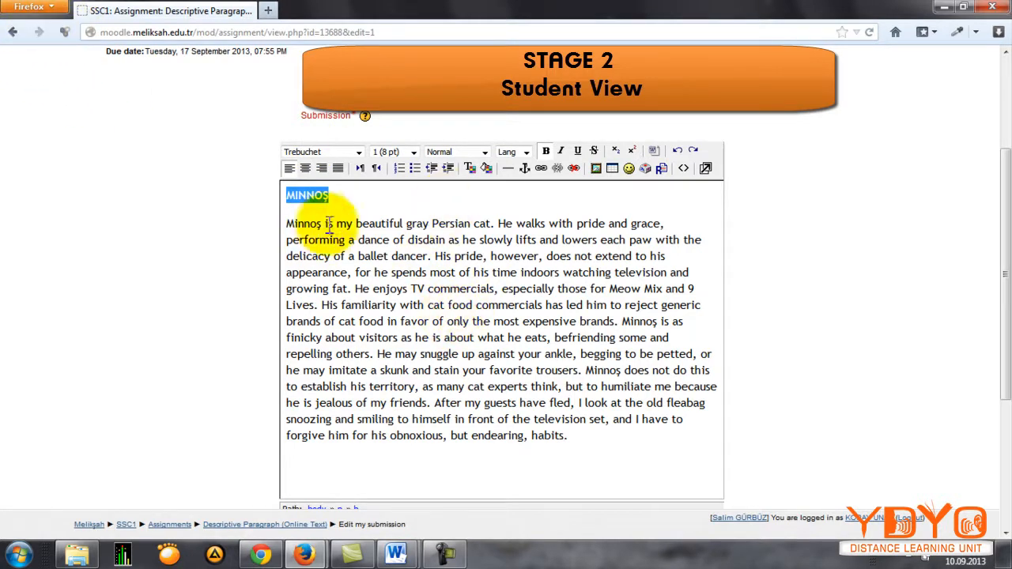
Step: Save the changes to the online text submission
{"action": "scroll", "coordinate": [440, 253], "scroll_direction": "down", "scroll_amount": 1}
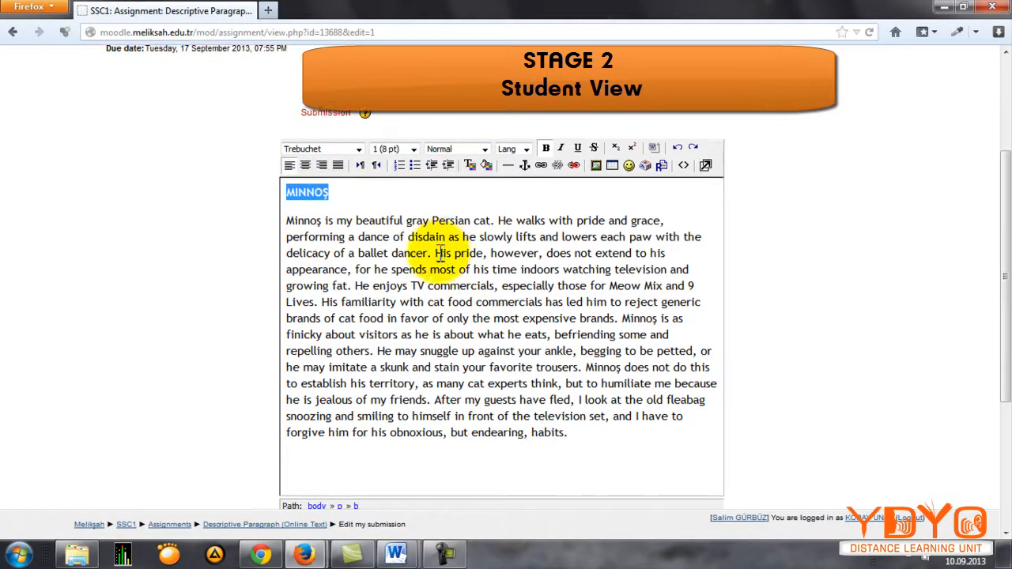
{"action": "scroll", "coordinate": [441, 253], "scroll_direction": "down", "scroll_amount": 5}
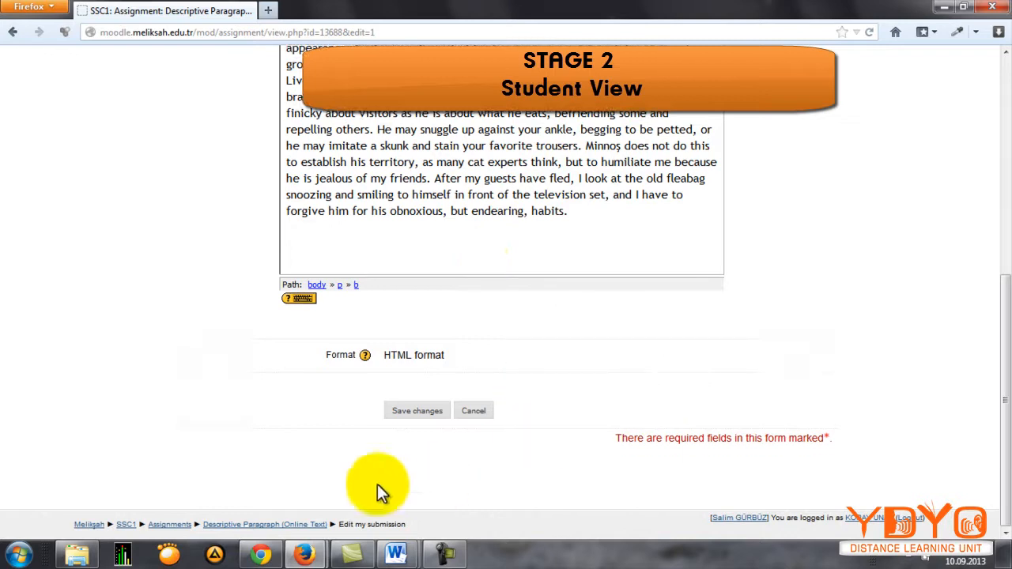
{"action": "scroll", "coordinate": [464, 299], "scroll_direction": "up", "scroll_amount": 8}
{"action": "scroll", "coordinate": [464, 301], "scroll_direction": "down", "scroll_amount": 7}
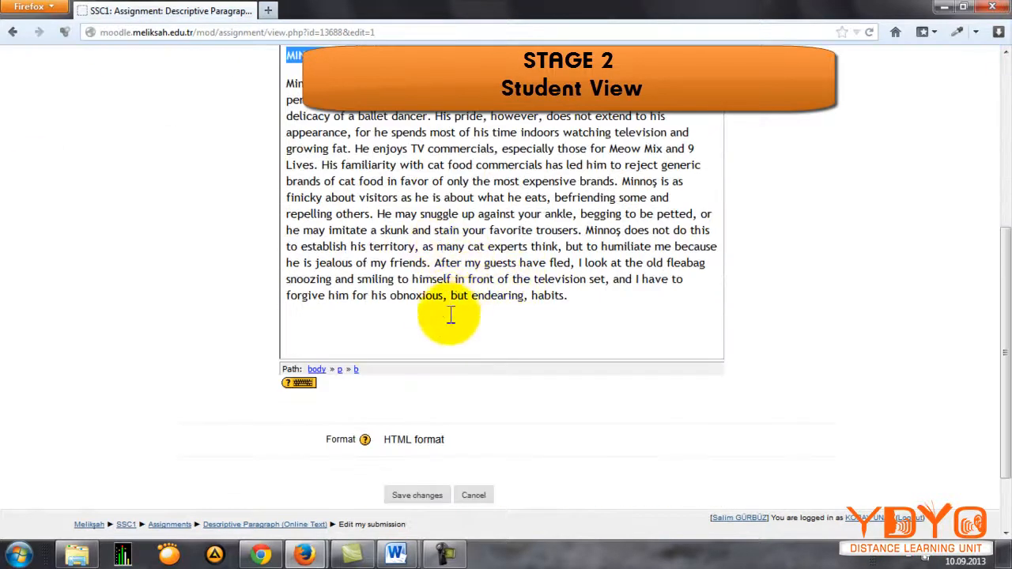
{"action": "scroll", "coordinate": [451, 316], "scroll_direction": "down", "scroll_amount": 2}
{"action": "left_click", "coordinate": [413, 418]}
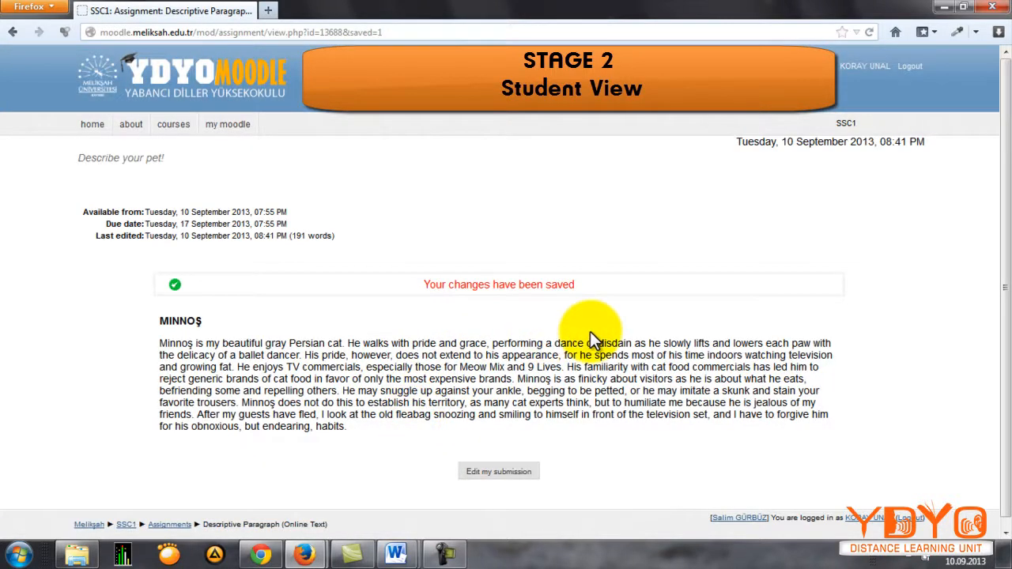
Step: Check the word count given with the last edited date of the saved online text submission
{"action": "scroll", "coordinate": [412, 316], "scroll_direction": "down", "scroll_amount": 1}
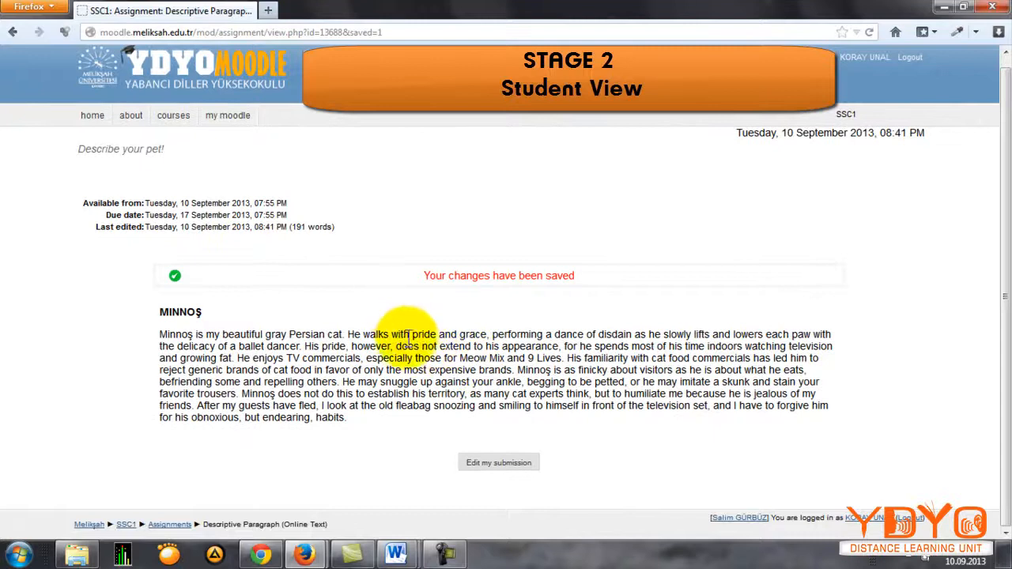
{"action": "left_click_drag", "start_coordinate": [291, 227], "coordinate": [334, 227]}
{"action": "left_click", "coordinate": [339, 301]}
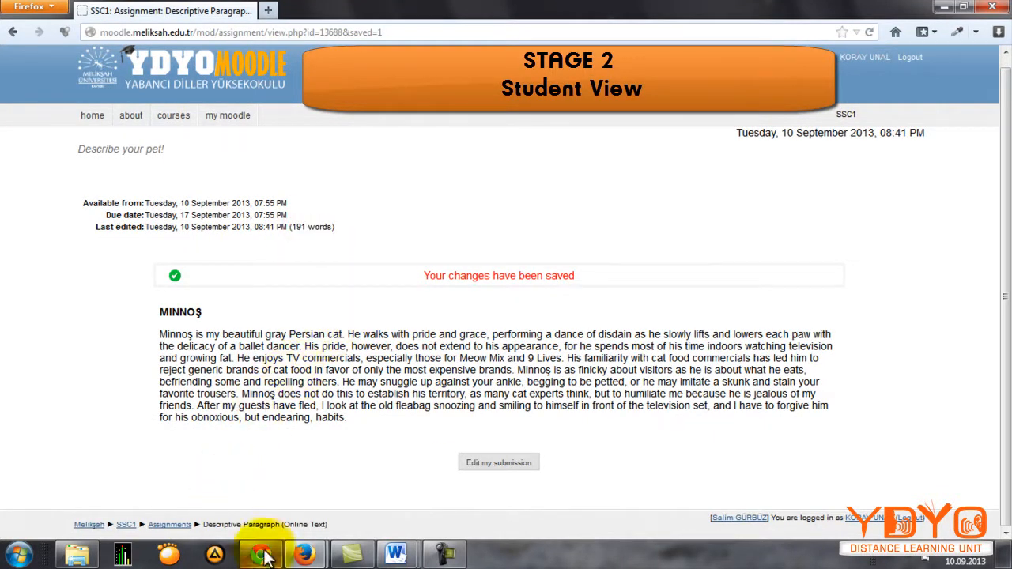
Step: Submit the student's Descriptive Paragraph Word document to the SSC1 course's Descriptive Paragraph (Upload A Single File) assignment
{"action": "left_click", "coordinate": [119, 527]}
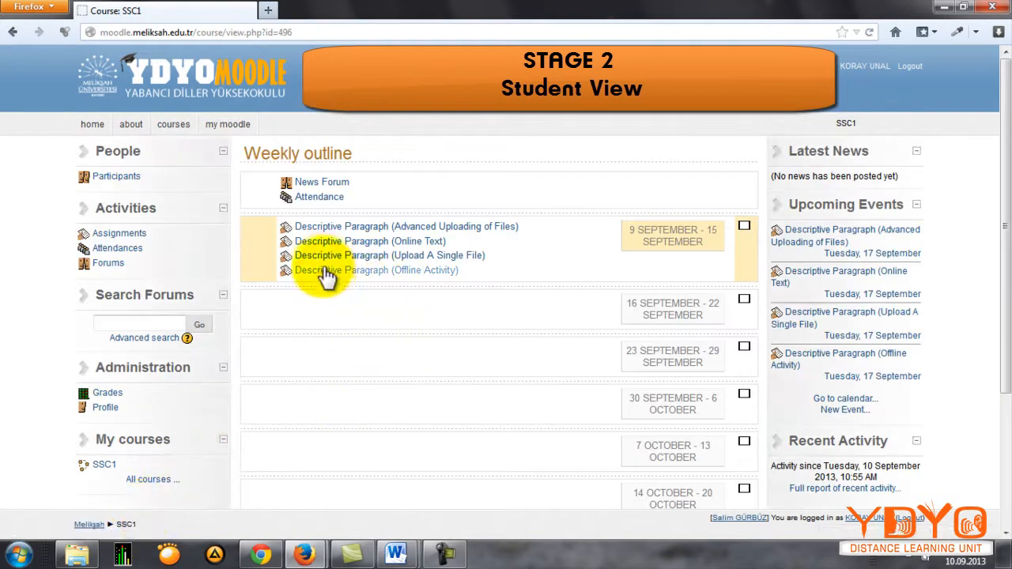
{"action": "left_click", "coordinate": [400, 256]}
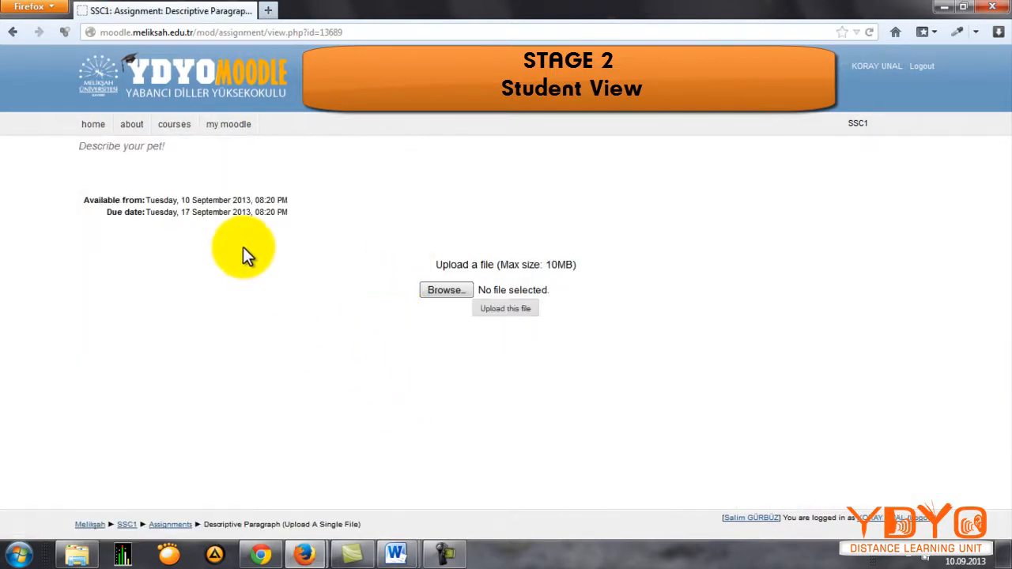
{"action": "left_click", "coordinate": [443, 291]}
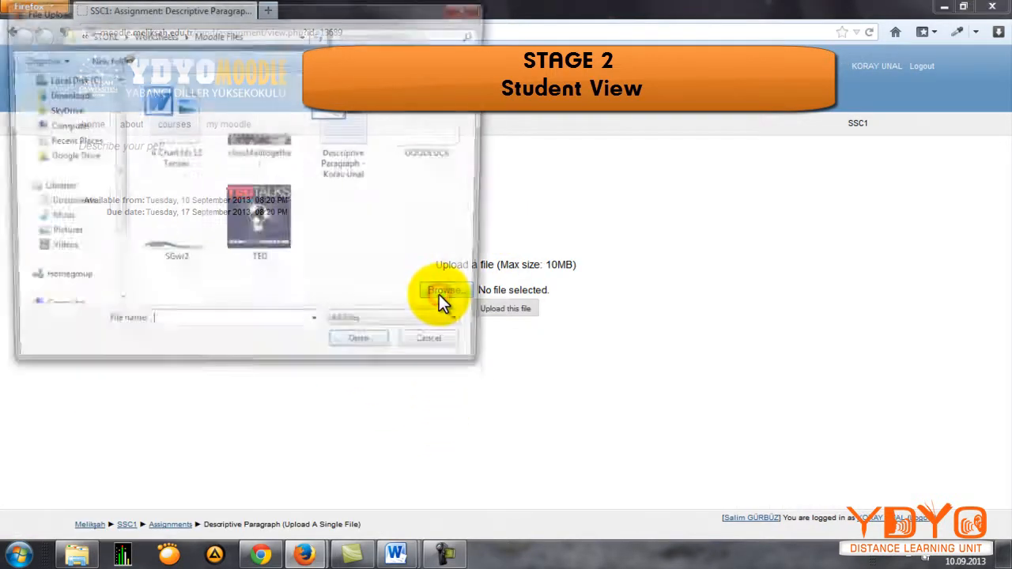
{"action": "left_click", "coordinate": [348, 155]}
{"action": "double_click", "coordinate": [348, 156]}
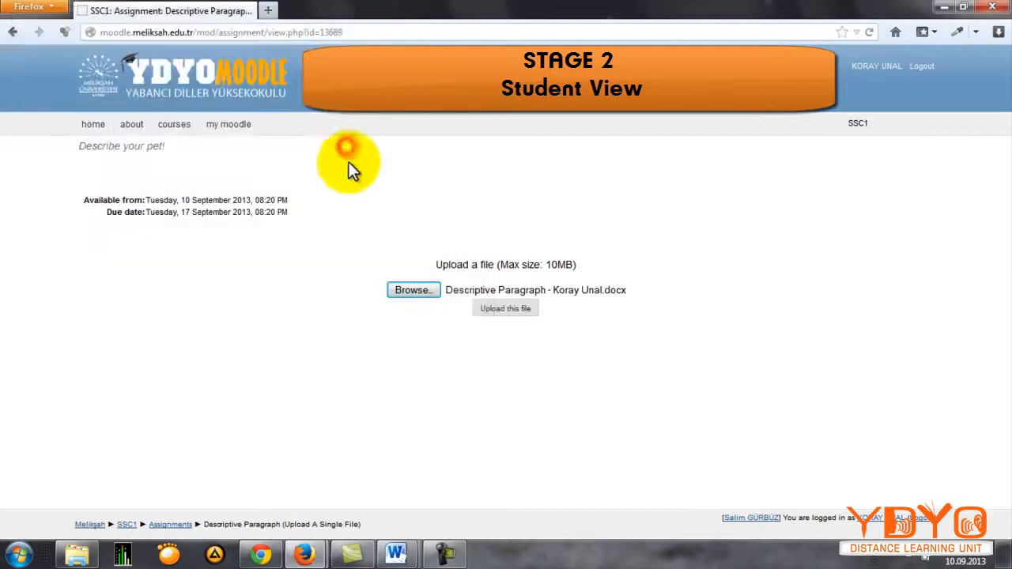
{"action": "left_click", "coordinate": [499, 313]}
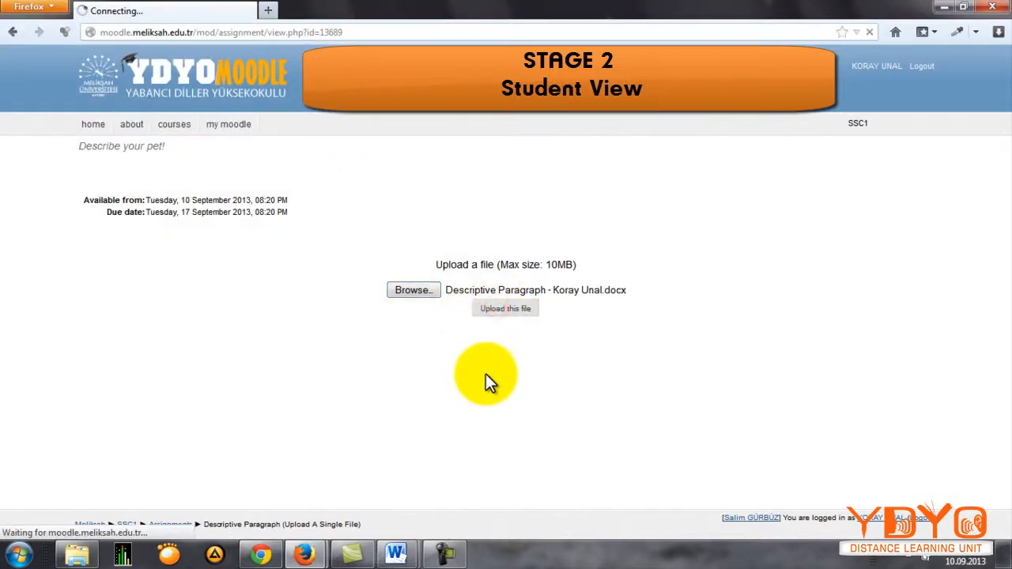
{"action": "left_click", "coordinate": [498, 188]}
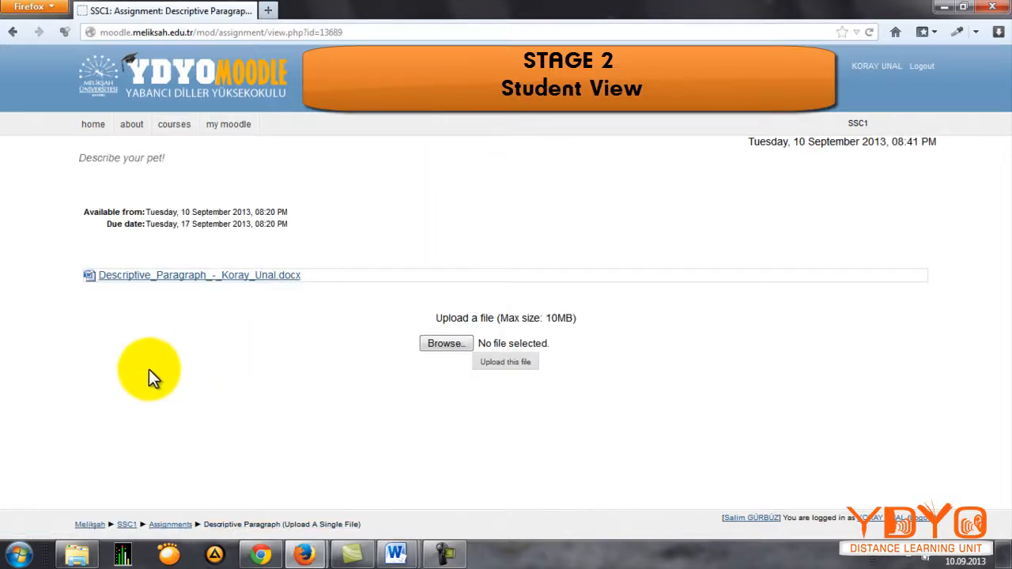
Step: View the instructions of the Descriptive Paragraph (Offline Activity) assignment and return to the SSC1 course page
{"action": "left_click", "coordinate": [126, 525]}
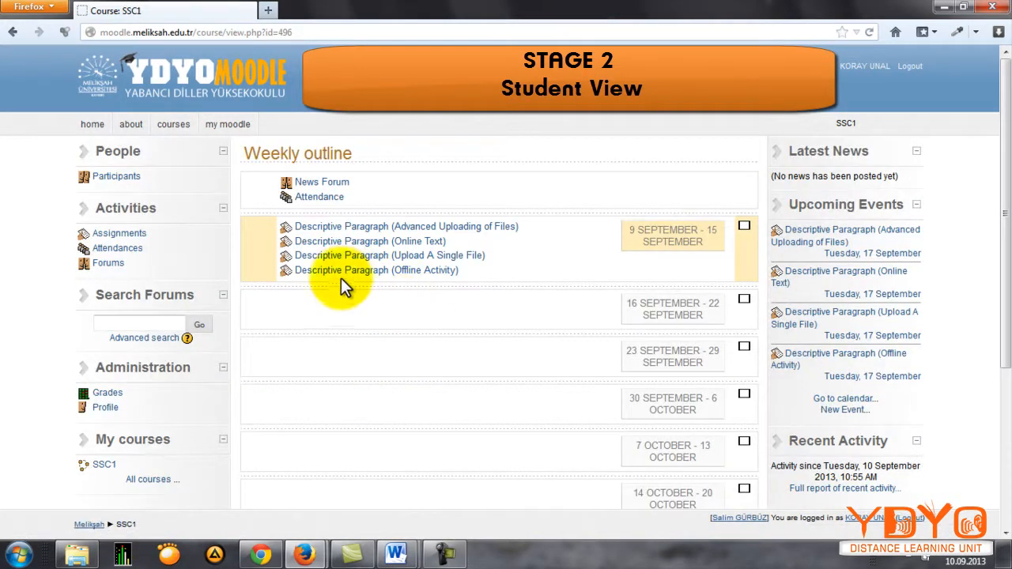
{"action": "left_click", "coordinate": [435, 271]}
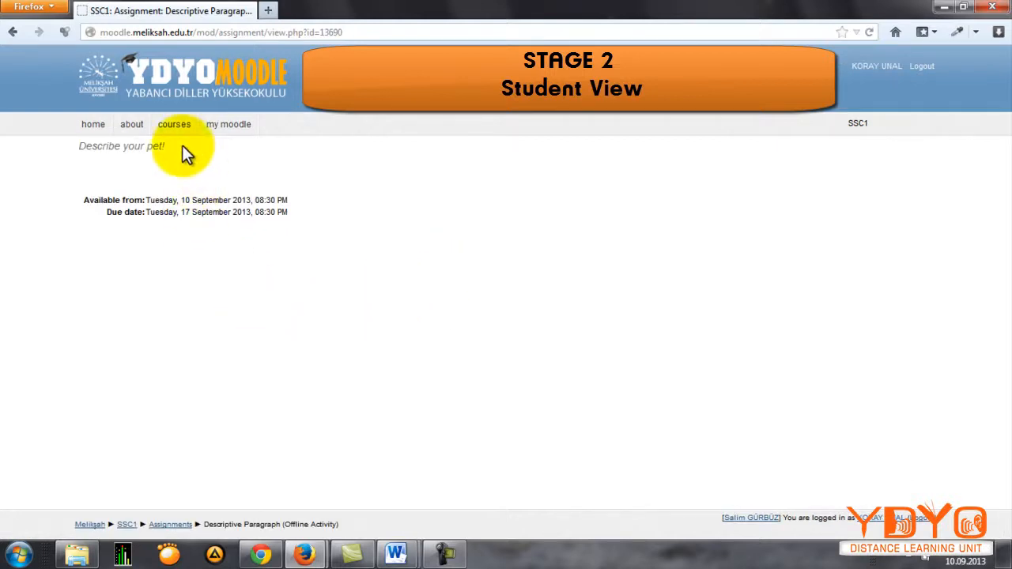
{"action": "left_click_drag", "start_coordinate": [181, 146], "coordinate": [39, 144]}
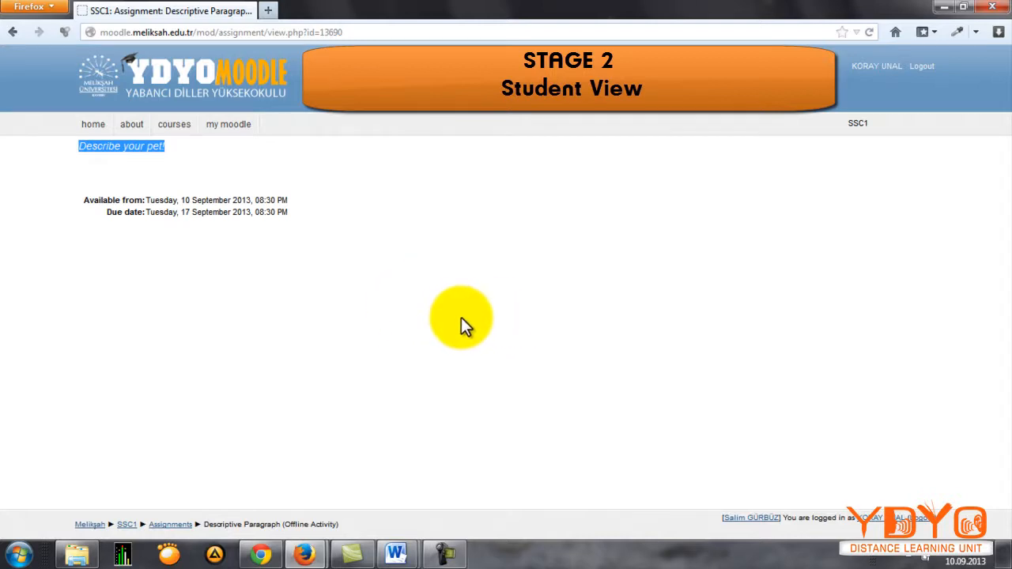
{"action": "left_click", "coordinate": [127, 524]}
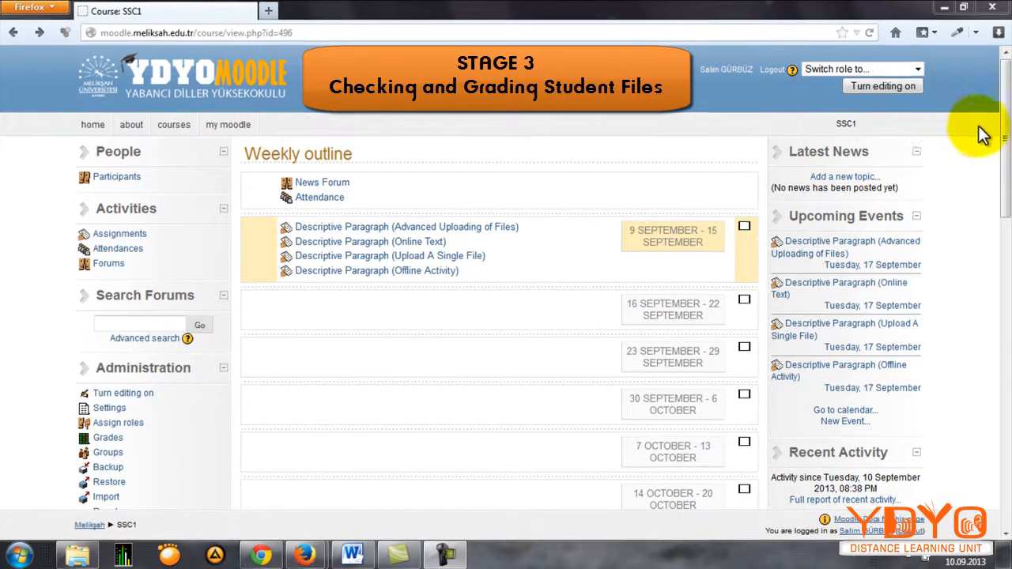
Step: As the teacher, open the submissions list of the Descriptive Paragraph (Advanced Uploading of Files) assignment and check the download options of the submitted draft
{"action": "left_click_drag", "start_coordinate": [1004, 131], "coordinate": [1005, 253]}
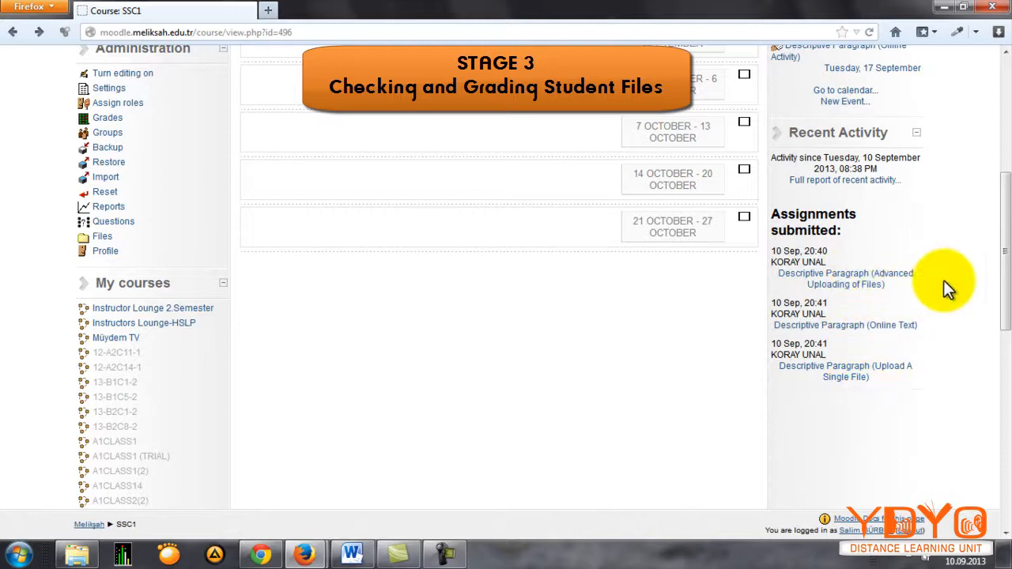
{"action": "left_click_drag", "start_coordinate": [1002, 271], "coordinate": [1002, 111]}
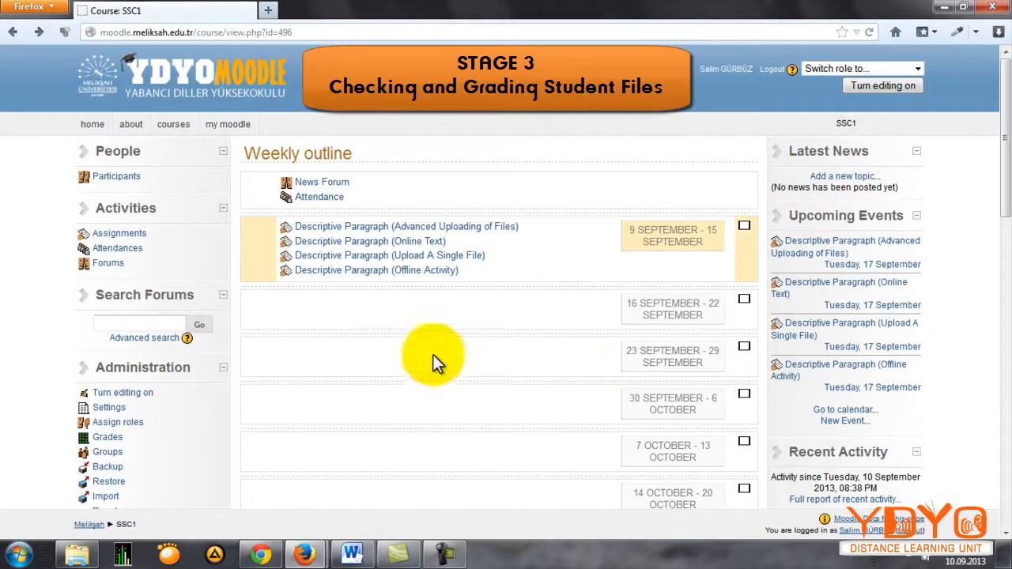
{"action": "left_click", "coordinate": [357, 229]}
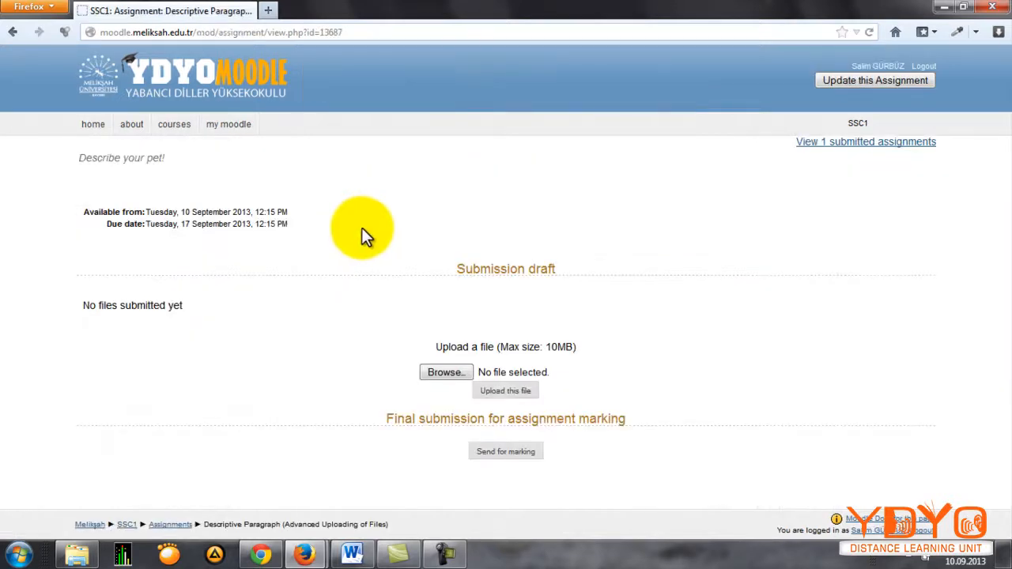
{"action": "left_click", "coordinate": [836, 150]}
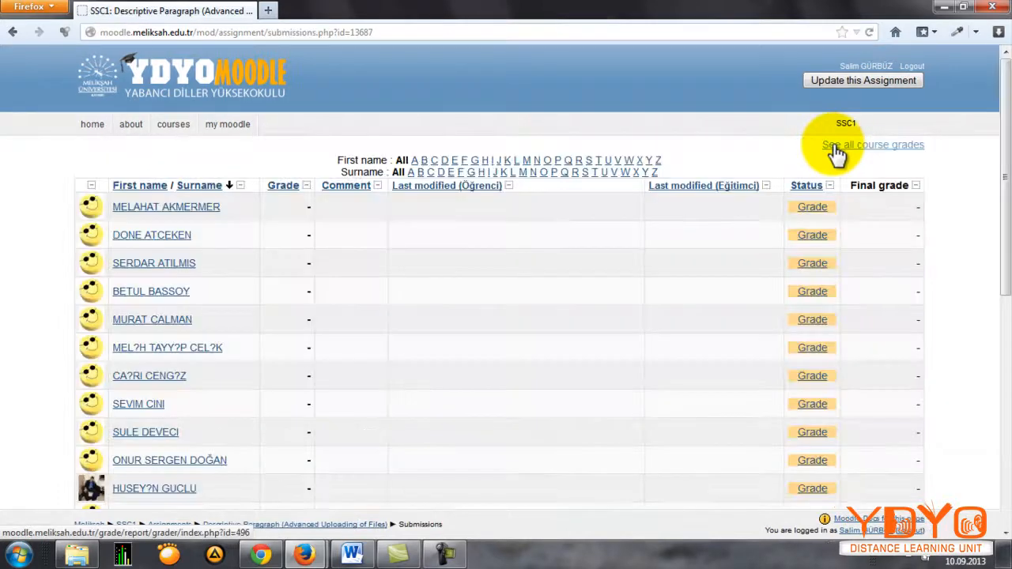
{"action": "scroll", "coordinate": [634, 218], "scroll_direction": "down", "scroll_amount": 5}
{"action": "scroll", "coordinate": [705, 220], "scroll_direction": "up", "scroll_amount": 4}
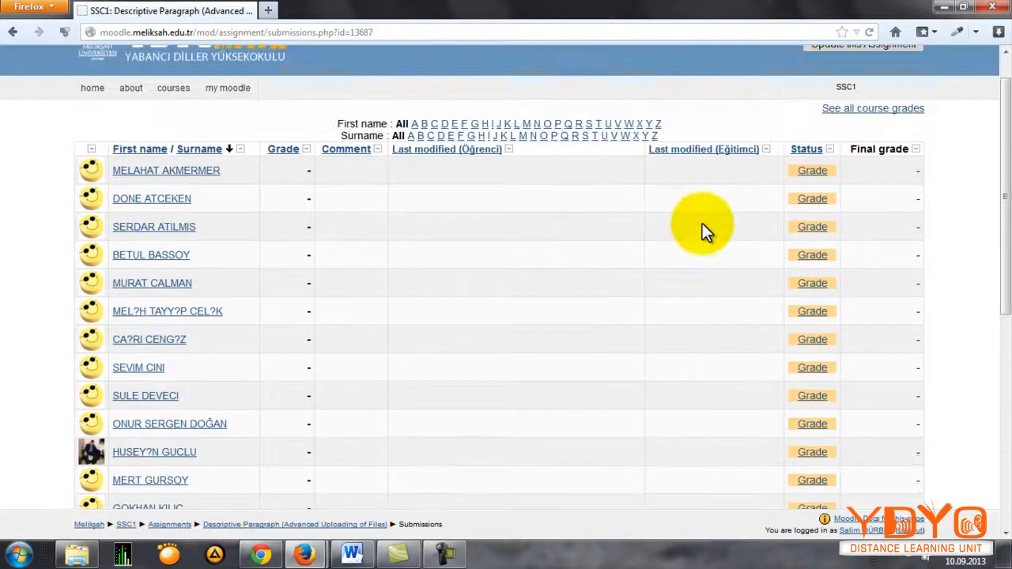
{"action": "scroll", "coordinate": [702, 223], "scroll_direction": "down", "scroll_amount": 5}
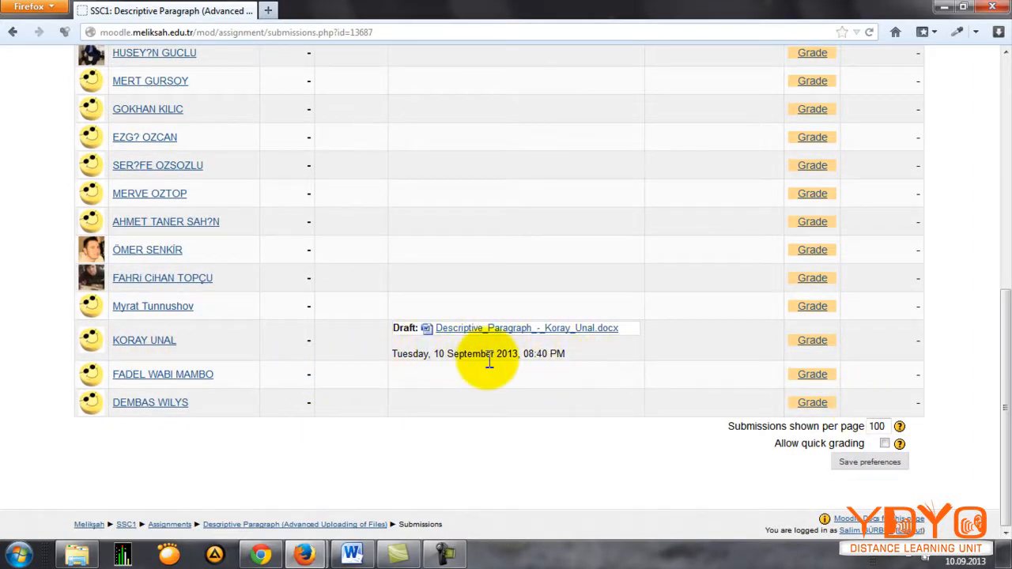
{"action": "left_click", "coordinate": [468, 329]}
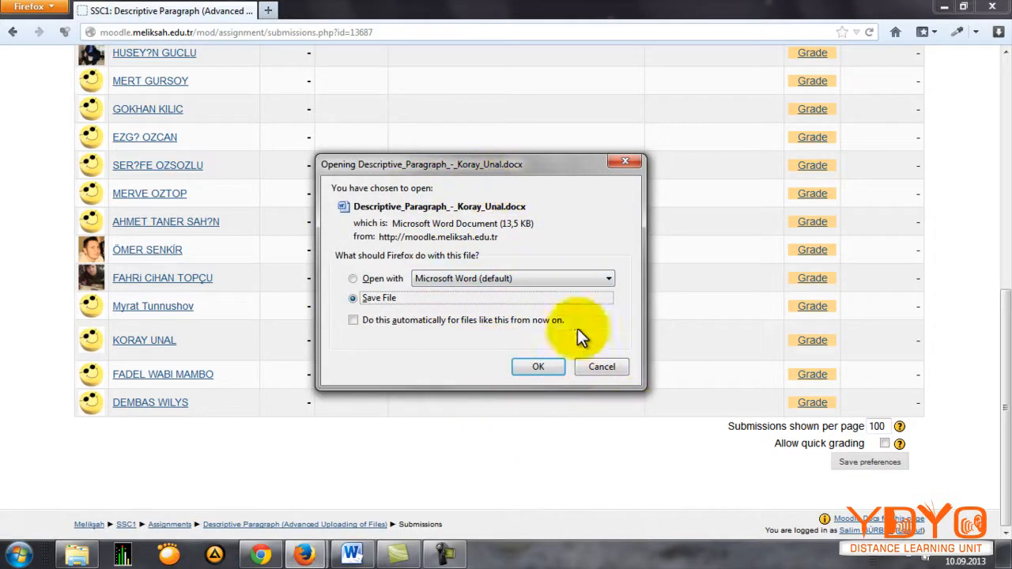
{"action": "left_click", "coordinate": [579, 370]}
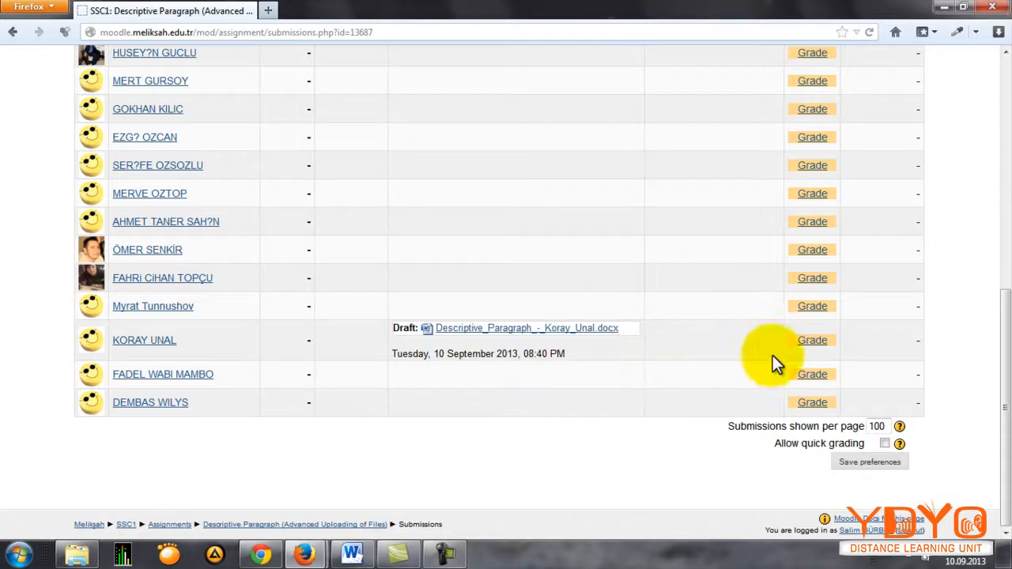
Step: Open the grading feedback for the student who submitted the draft and enter the comment "Very nice!"
{"action": "left_click", "coordinate": [813, 346]}
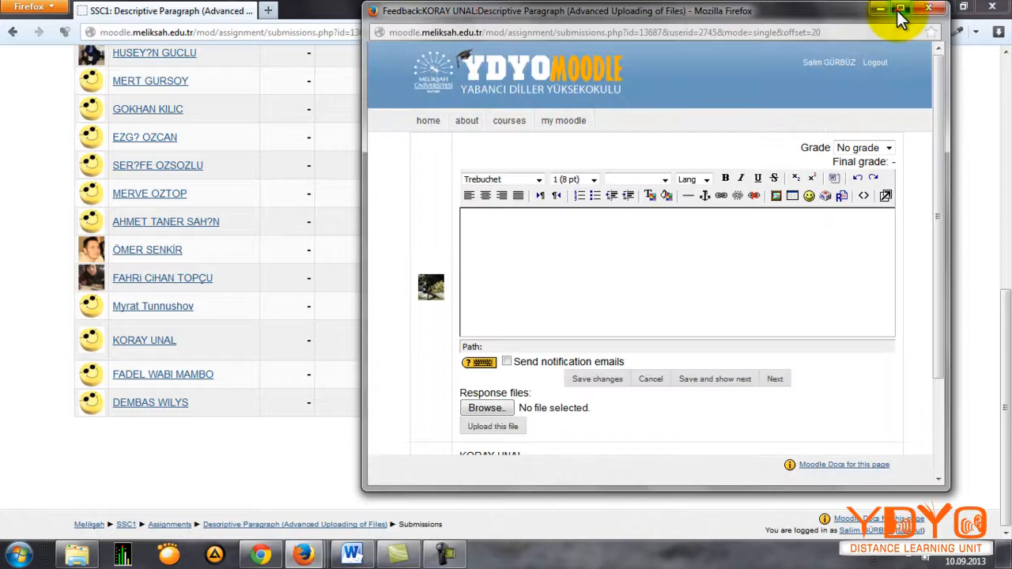
{"action": "left_click", "coordinate": [900, 7]}
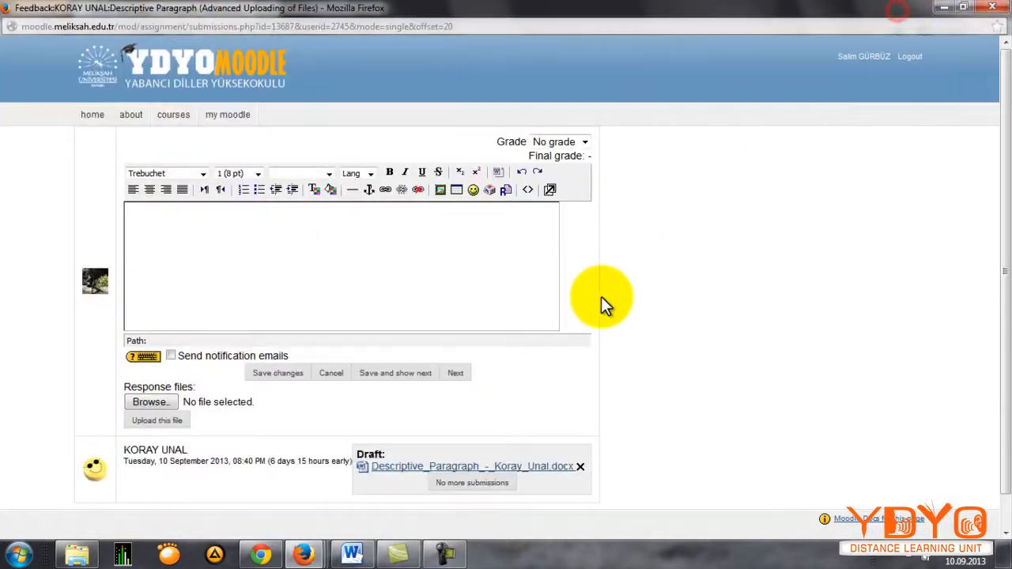
{"action": "left_click", "coordinate": [212, 247]}
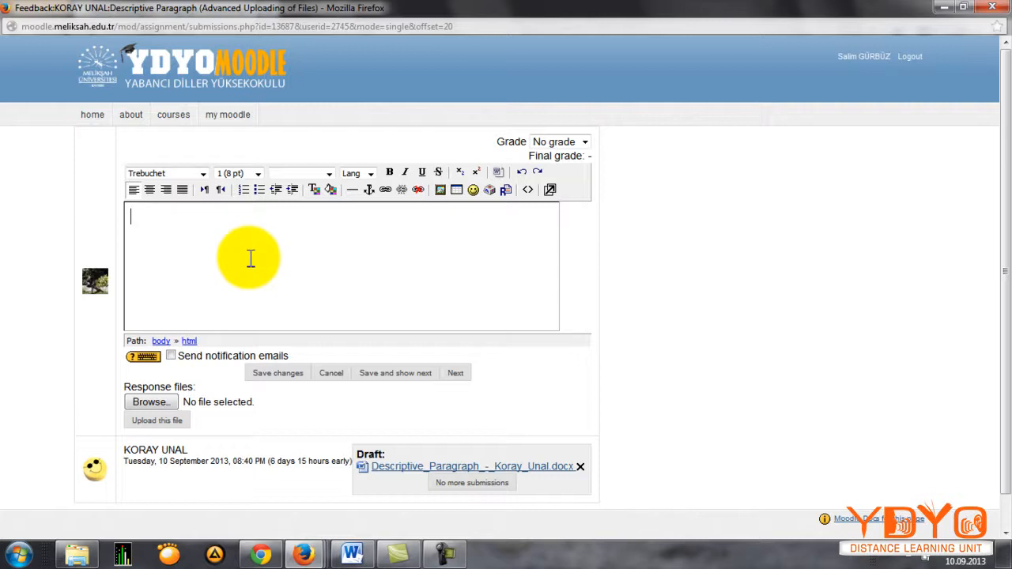
{"action": "left_click", "coordinate": [298, 267]}
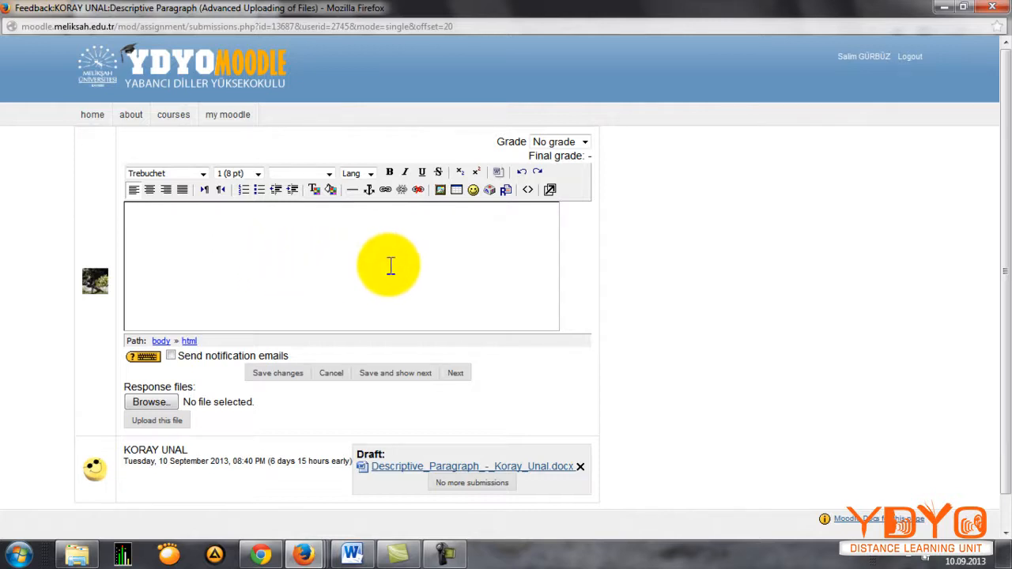
{"action": "left_click", "coordinate": [425, 249]}
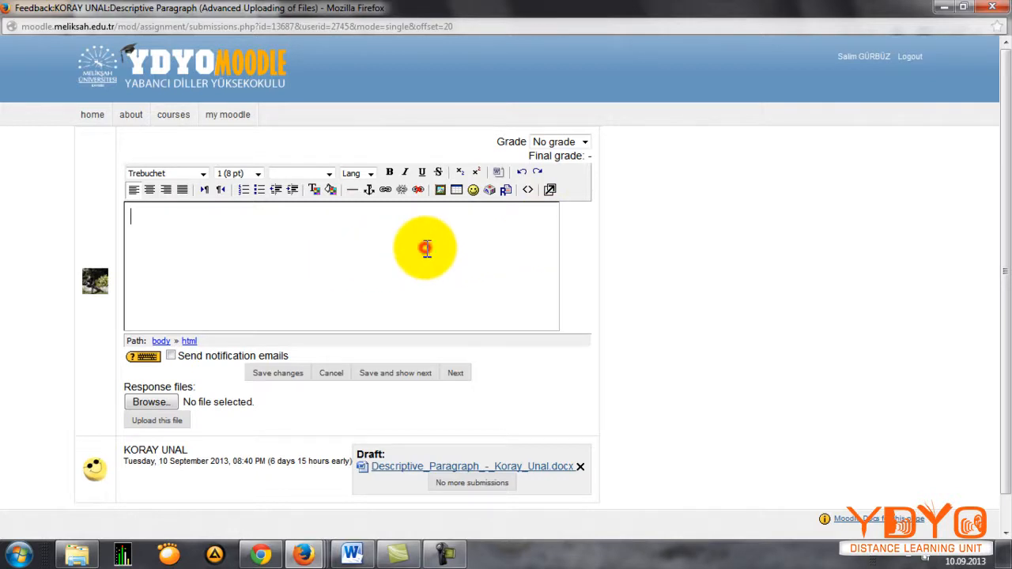
{"action": "type", "text": "Very nice!"}
Step: Set the student's grade to 99 / 100 and save the feedback
{"action": "left_click", "coordinate": [559, 145]}
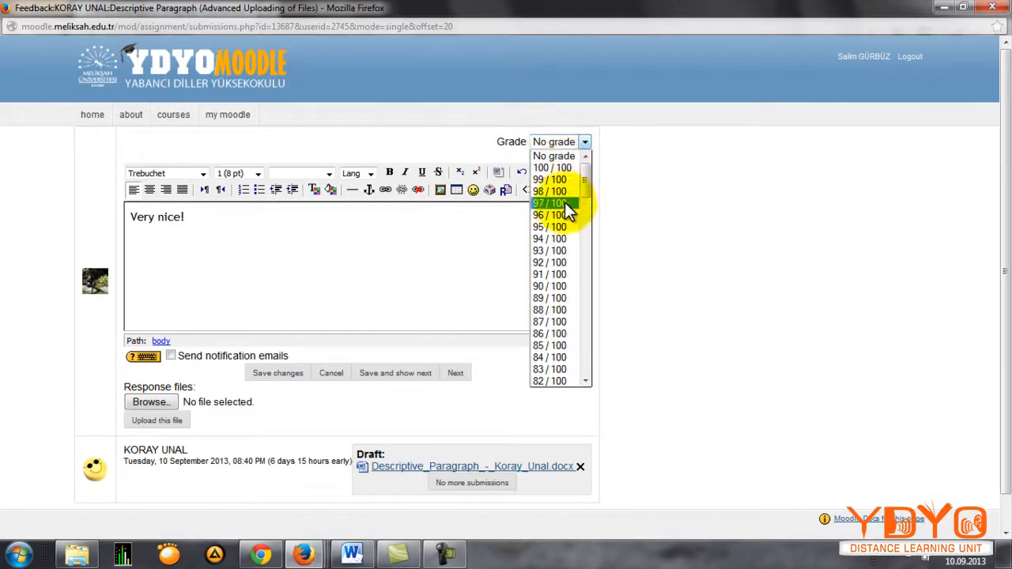
{"action": "left_click", "coordinate": [558, 179]}
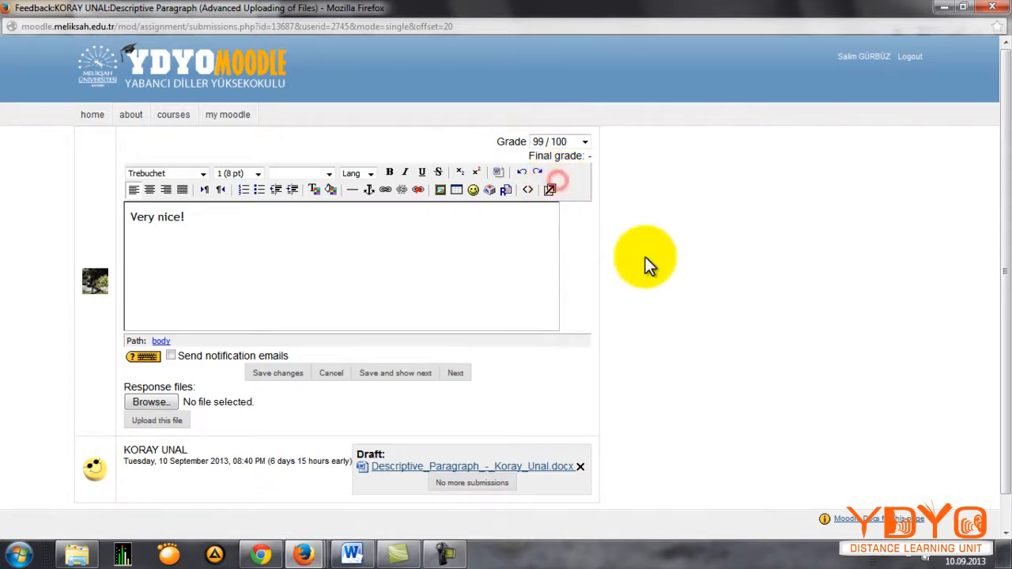
{"action": "scroll", "coordinate": [867, 233], "scroll_direction": "down", "scroll_amount": 1}
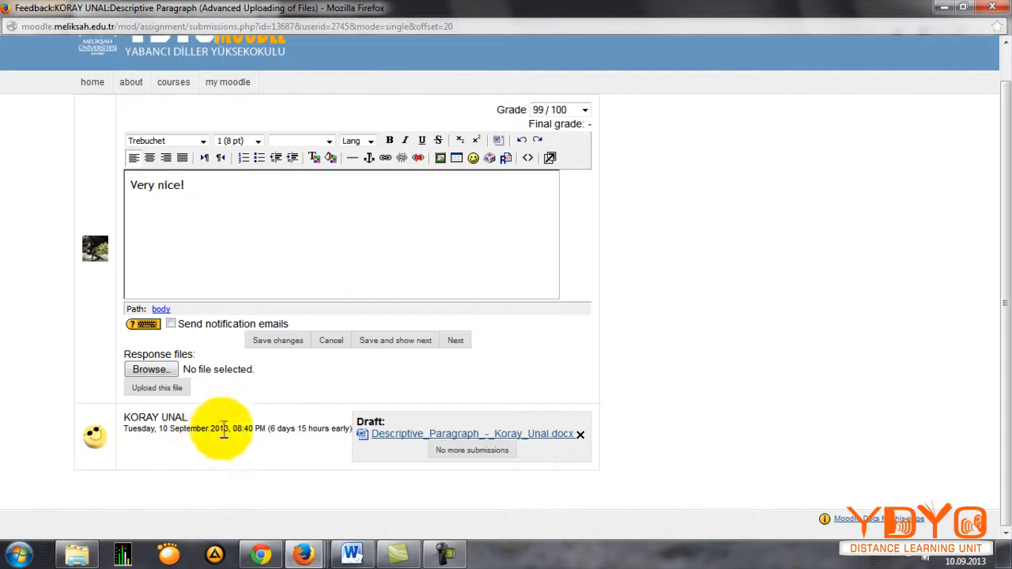
{"action": "left_click", "coordinate": [261, 341]}
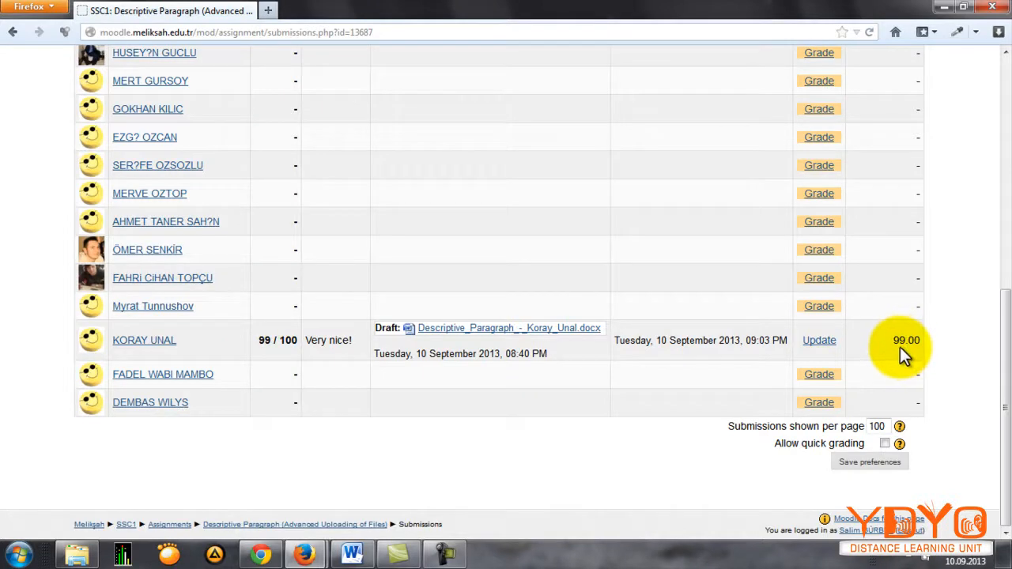
Step: Reopen the graded student's feedback, mark the draft as no more submissions, revert it to draft, and save the changes
{"action": "left_click", "coordinate": [819, 342]}
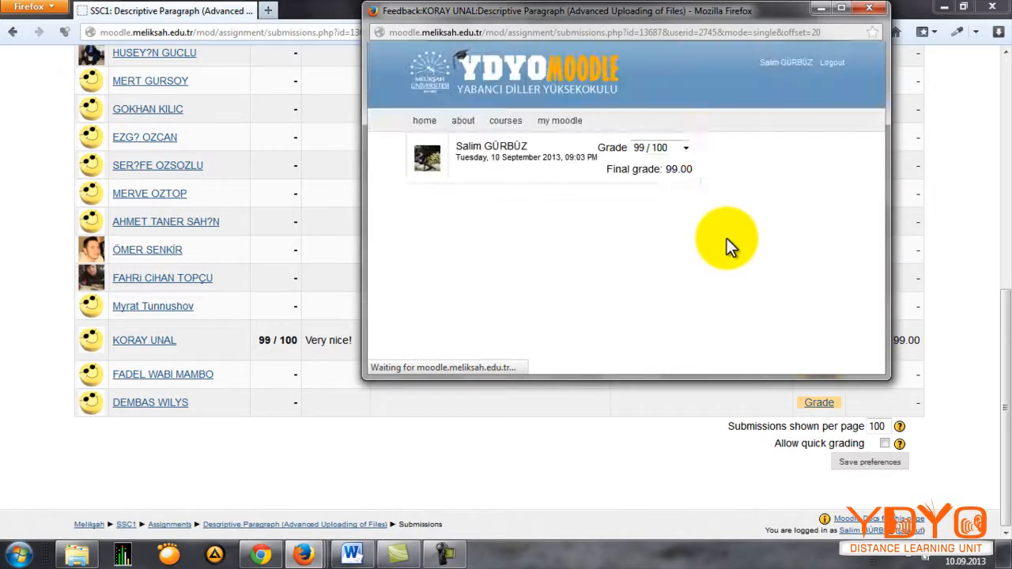
{"action": "scroll", "coordinate": [692, 222], "scroll_direction": "down", "scroll_amount": 10}
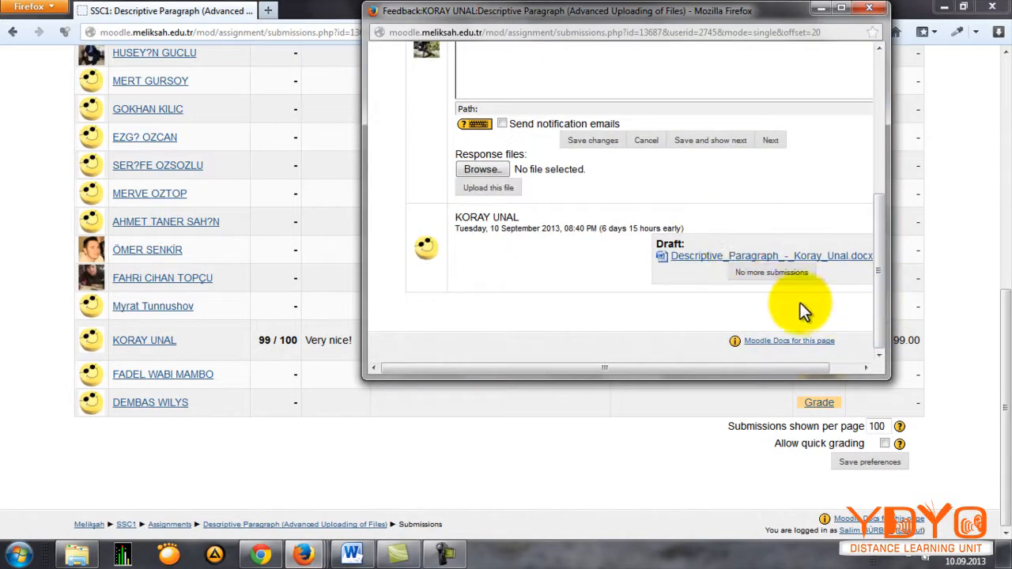
{"action": "left_click", "coordinate": [841, 9]}
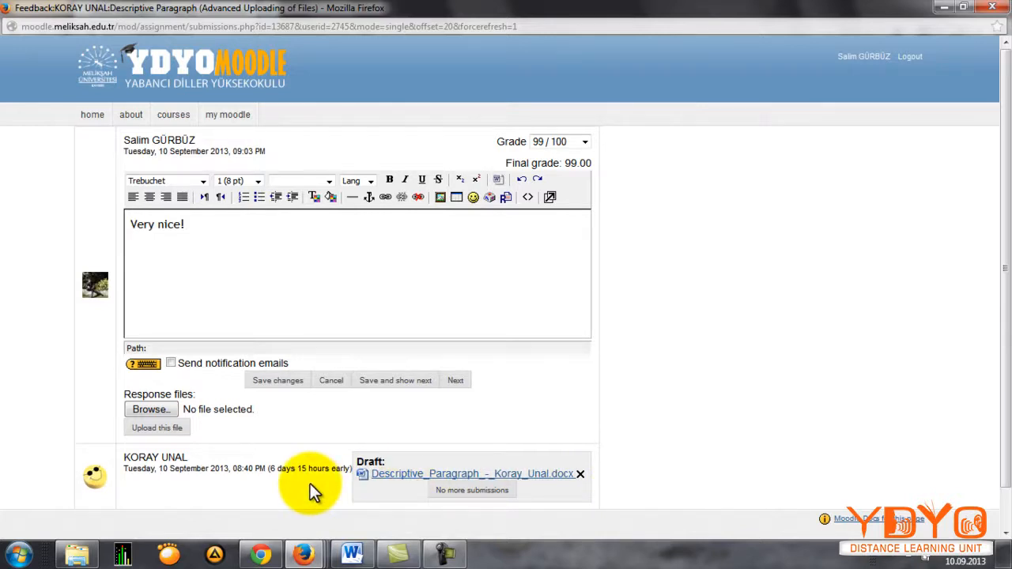
{"action": "left_click", "coordinate": [475, 492]}
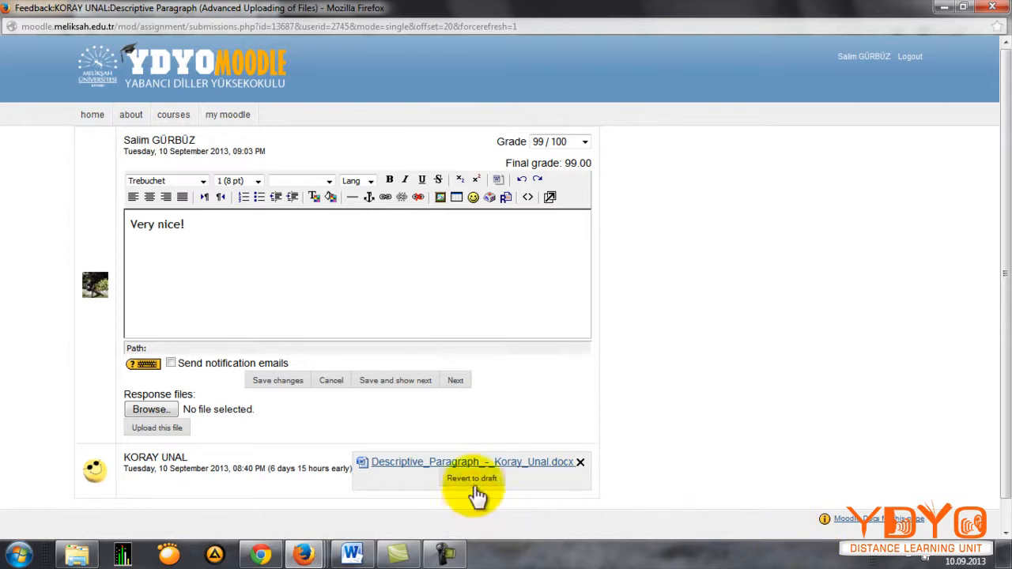
{"action": "left_click", "coordinate": [474, 489]}
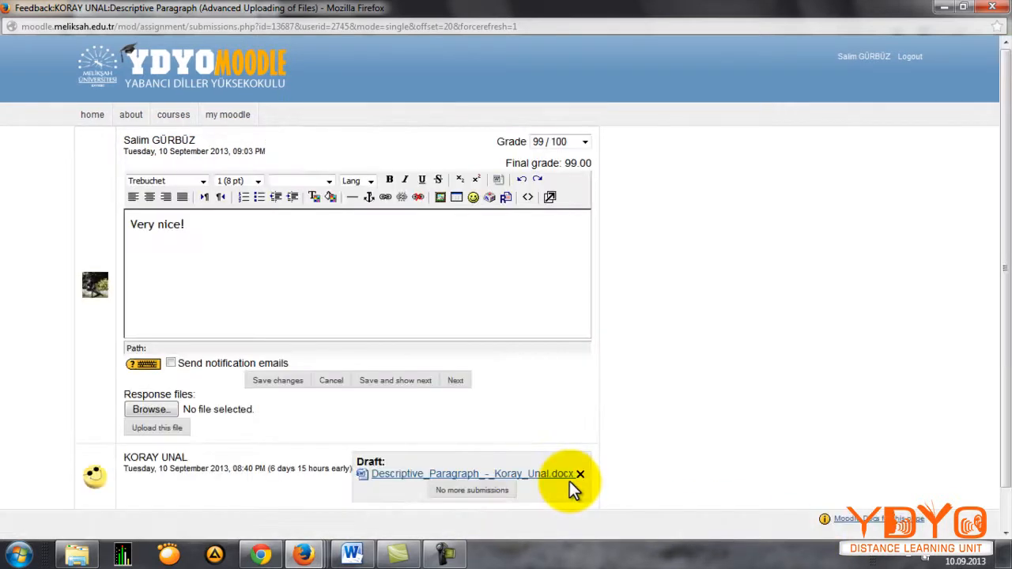
{"action": "left_click", "coordinate": [581, 446]}
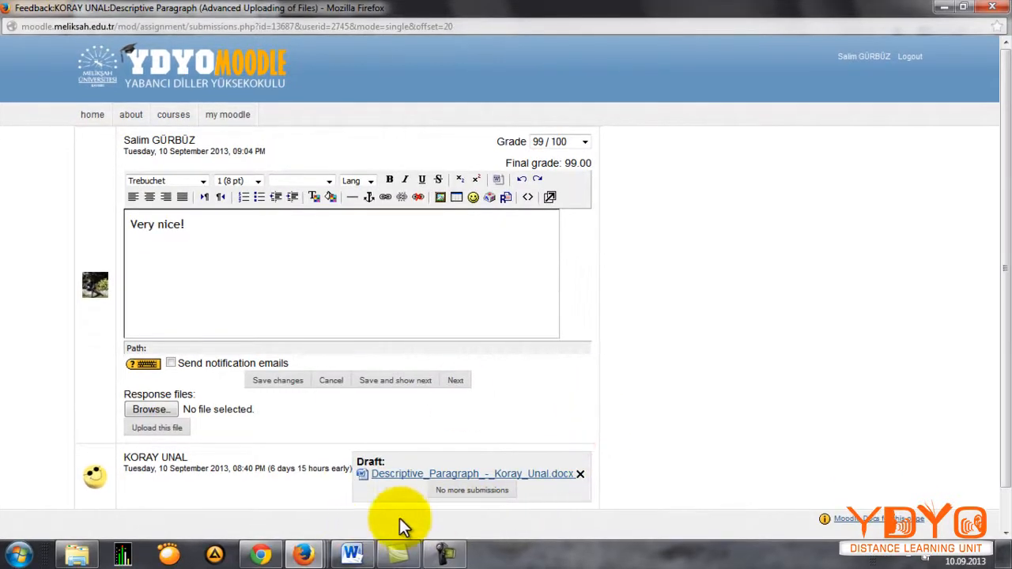
{"action": "left_click", "coordinate": [281, 382]}
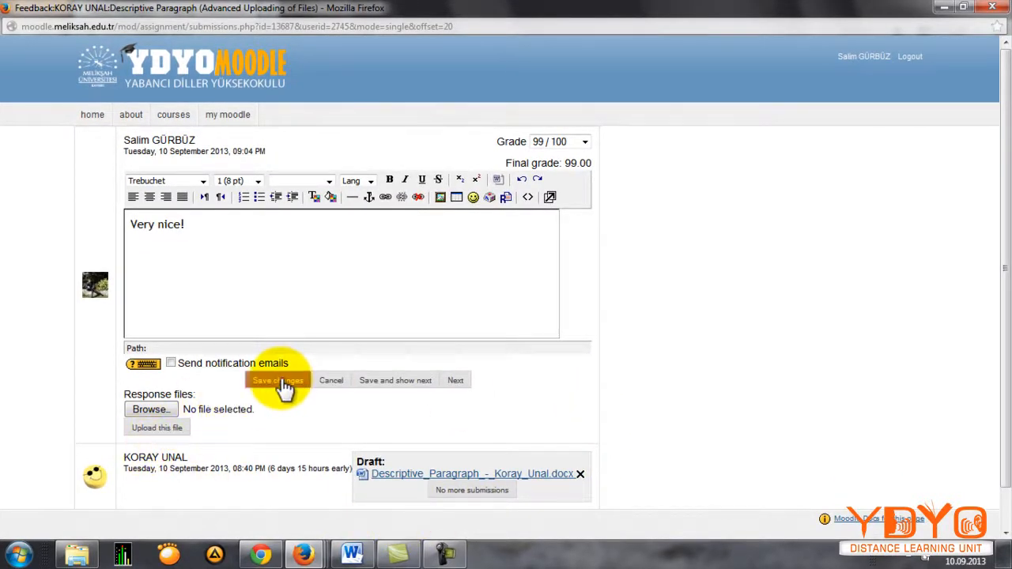
Step: Save the student's feedback on the advanced uploading assignment and return to the SSC1 course page
{"action": "left_click", "coordinate": [397, 381]}
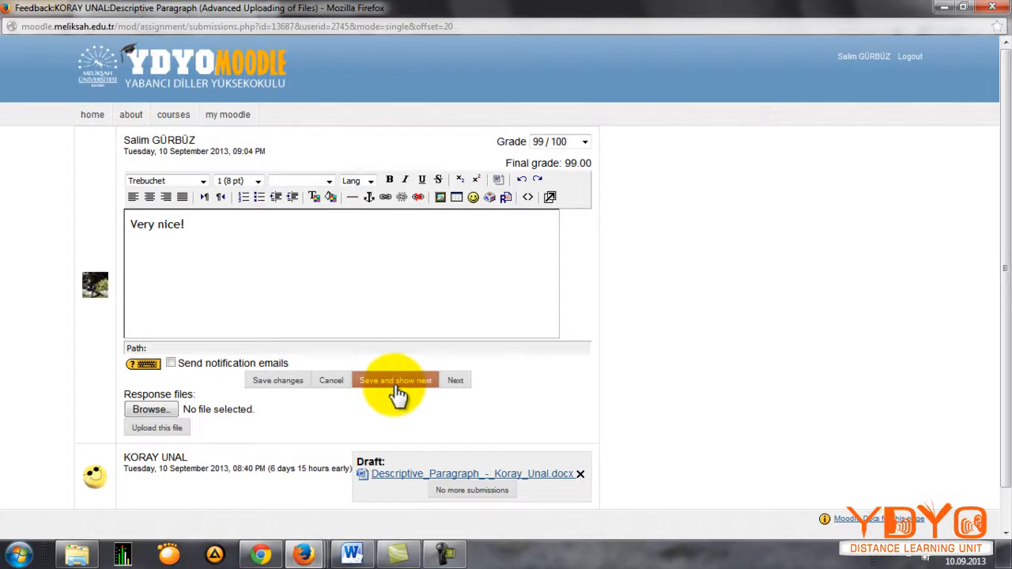
{"action": "left_click", "coordinate": [260, 383]}
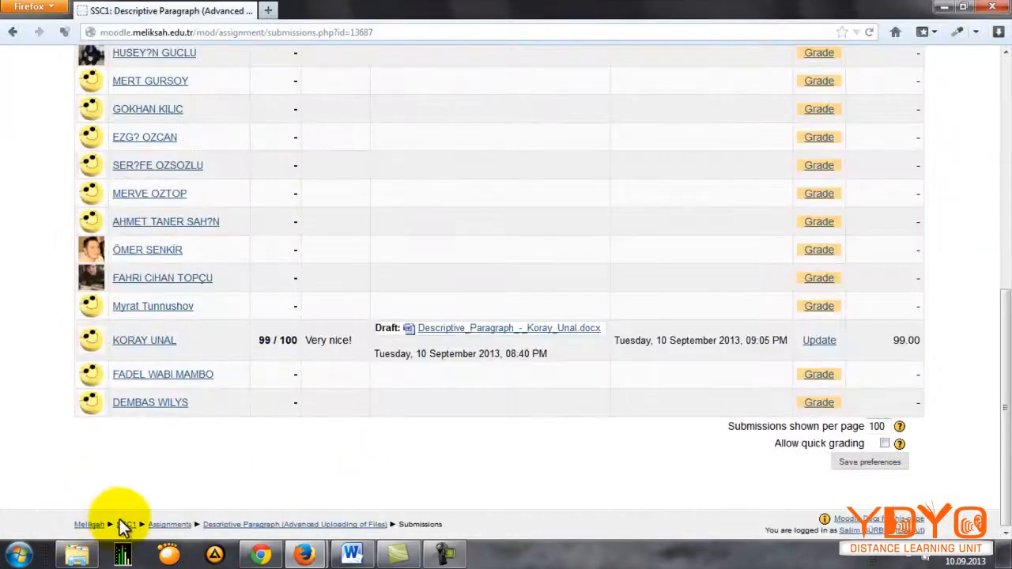
{"action": "left_click", "coordinate": [124, 526]}
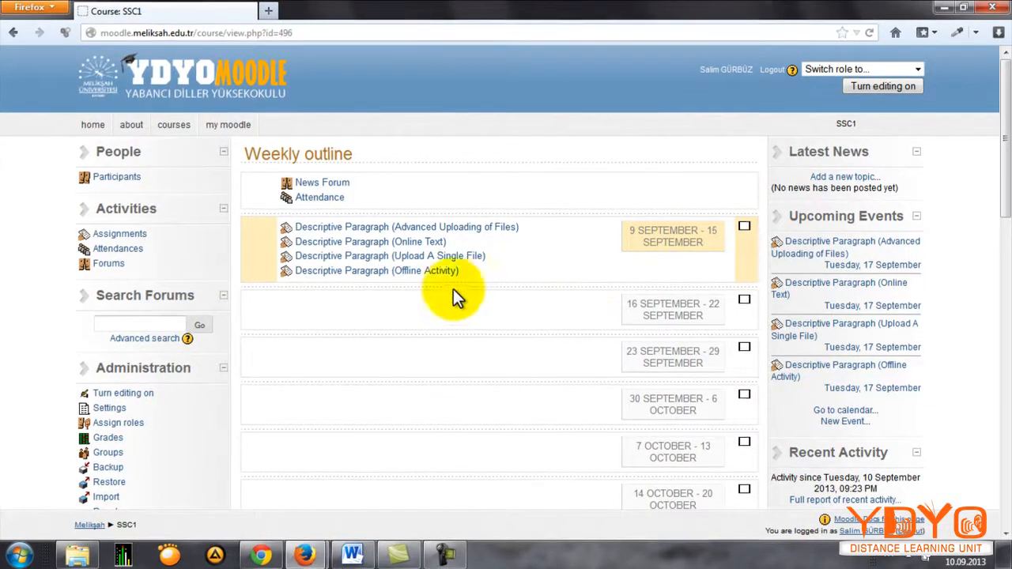
Step: Open the submissions list of the Descriptive Paragraph (Online Text) assignment and find the submitted text
{"action": "left_click", "coordinate": [393, 242]}
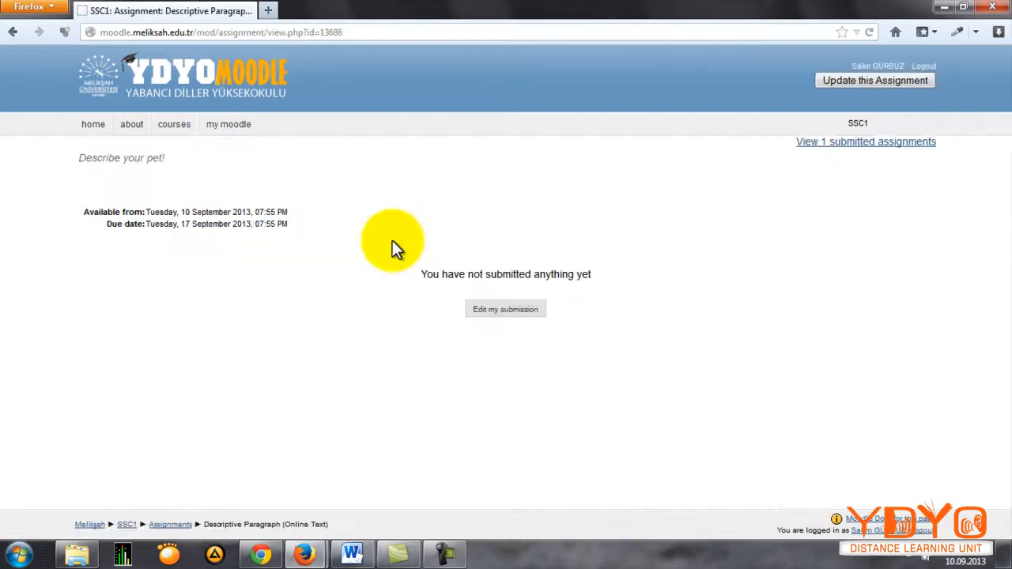
{"action": "left_click", "coordinate": [858, 150]}
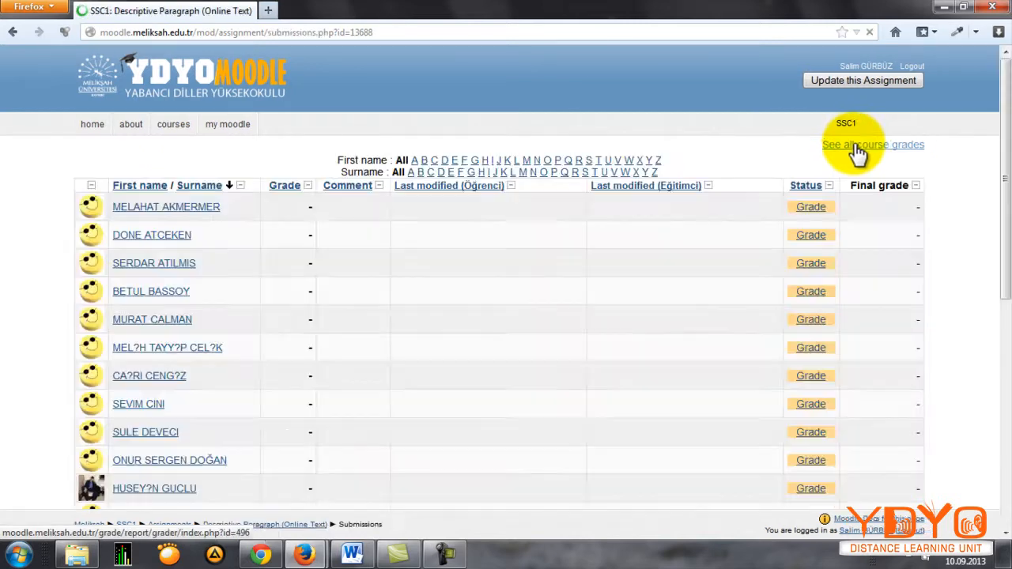
{"action": "scroll", "coordinate": [656, 155], "scroll_direction": "down", "scroll_amount": 10}
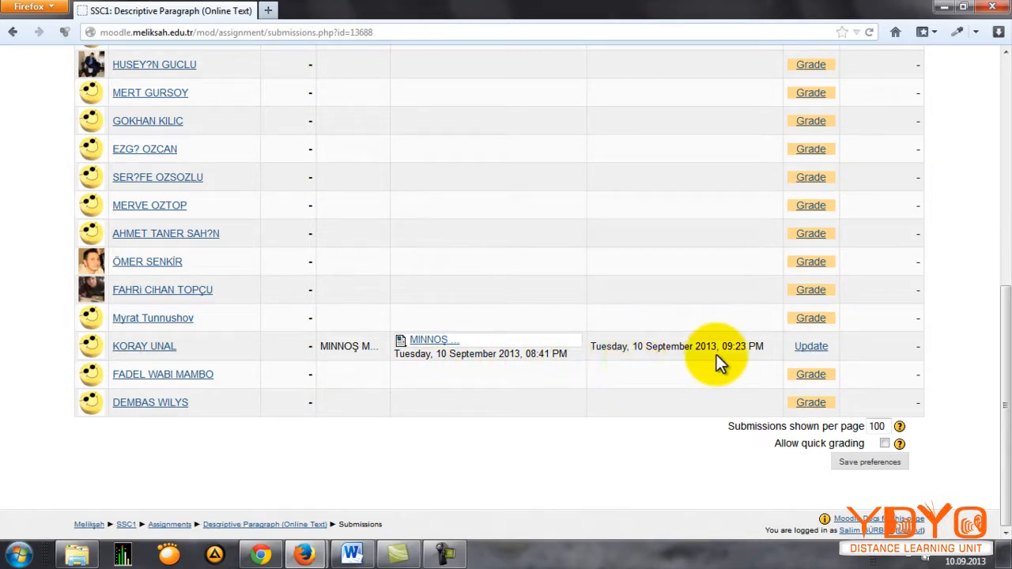
Step: Open the feedback for the student who submitted the online text, maximize it, and look through the text in the comment editor
{"action": "left_click", "coordinate": [813, 348]}
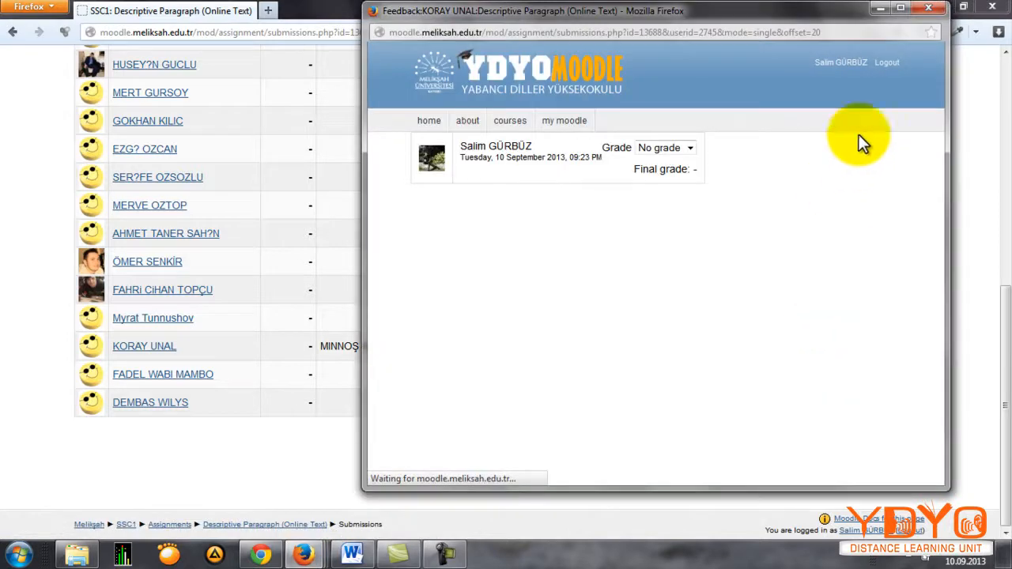
{"action": "left_click", "coordinate": [900, 8]}
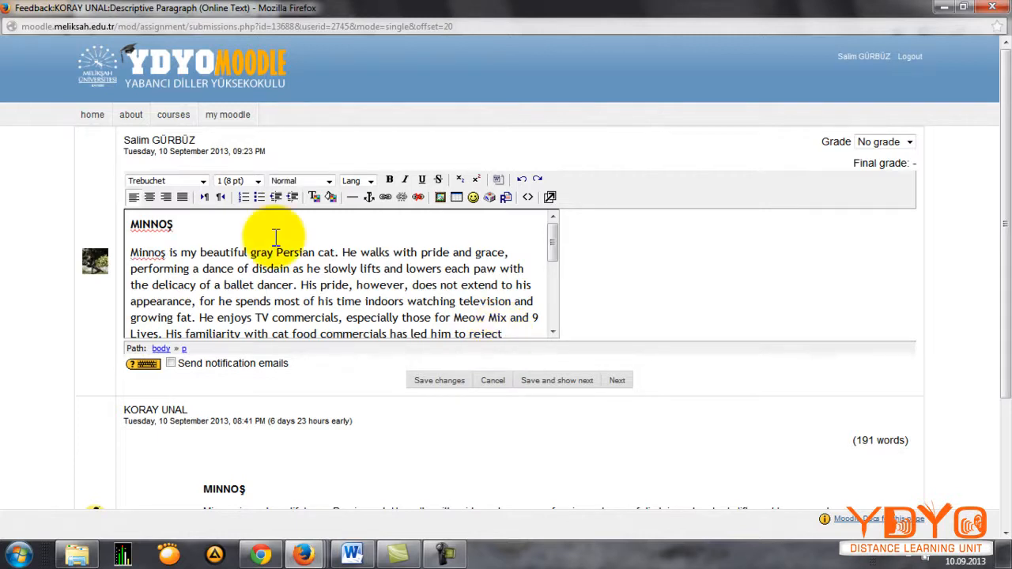
{"action": "left_click", "coordinate": [194, 252]}
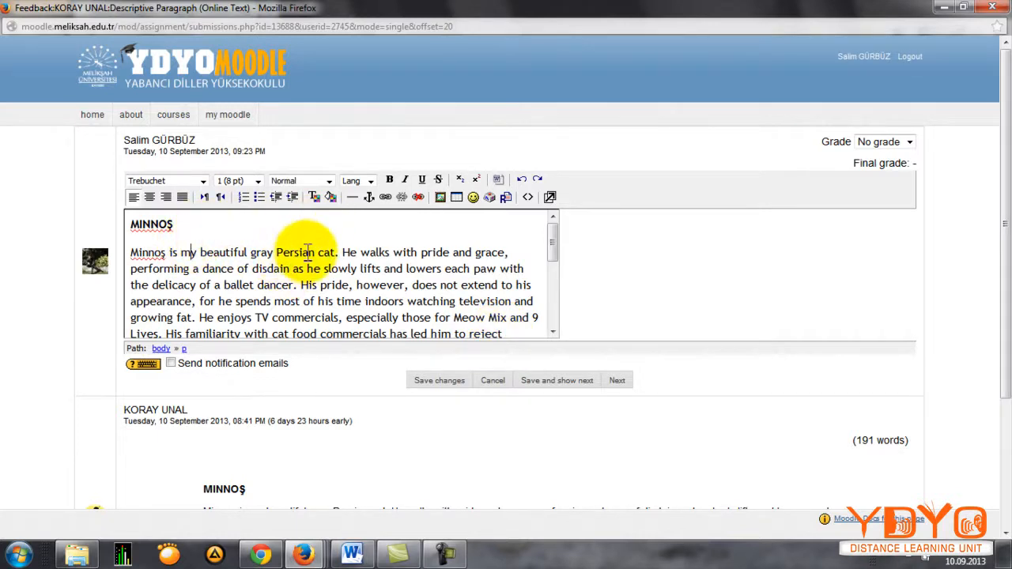
{"action": "scroll", "coordinate": [307, 253], "scroll_direction": "down", "scroll_amount": 1}
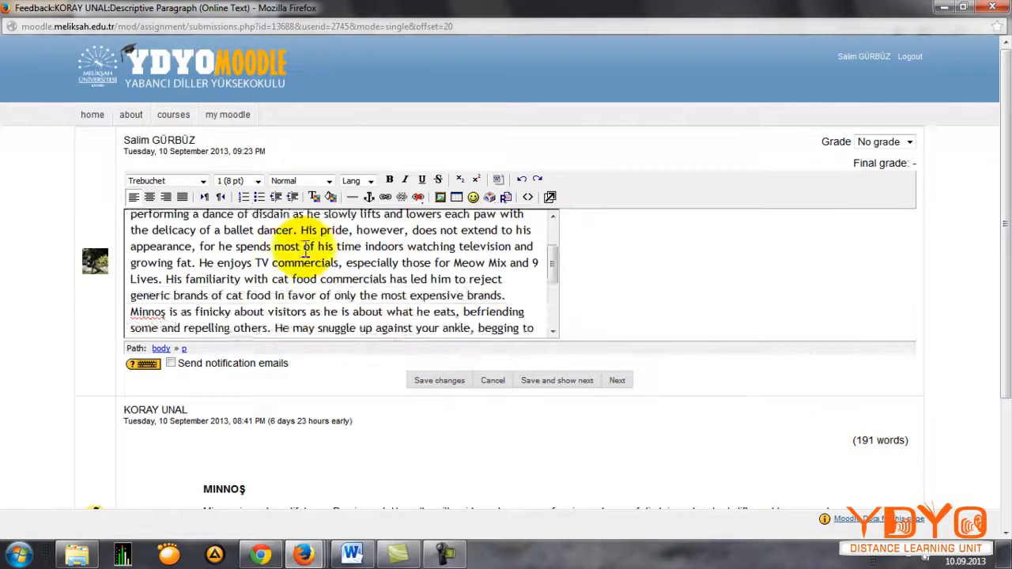
{"action": "scroll", "coordinate": [307, 251], "scroll_direction": "down", "scroll_amount": 2}
{"action": "scroll", "coordinate": [325, 265], "scroll_direction": "up", "scroll_amount": 4}
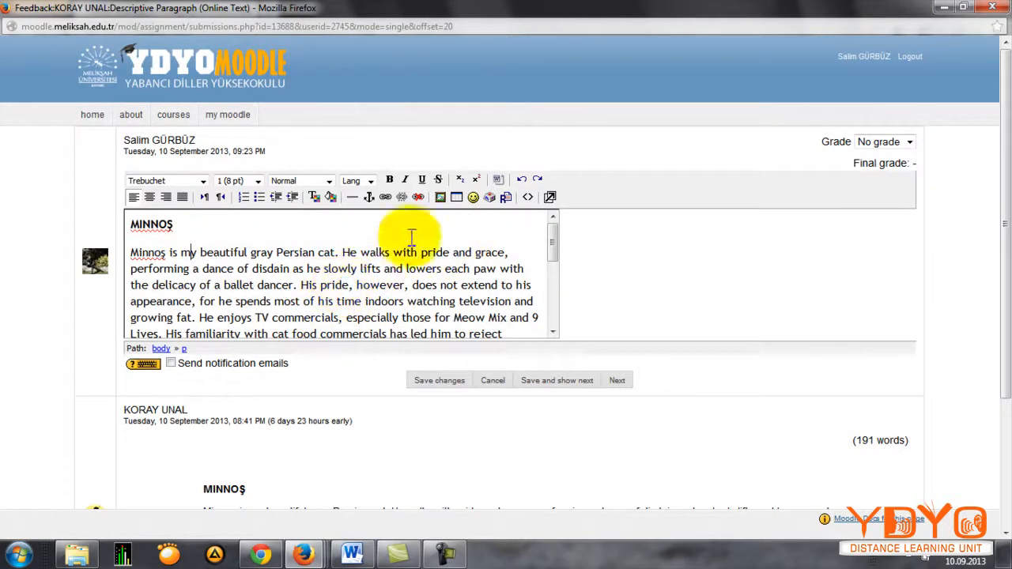
{"action": "left_click", "coordinate": [408, 269]}
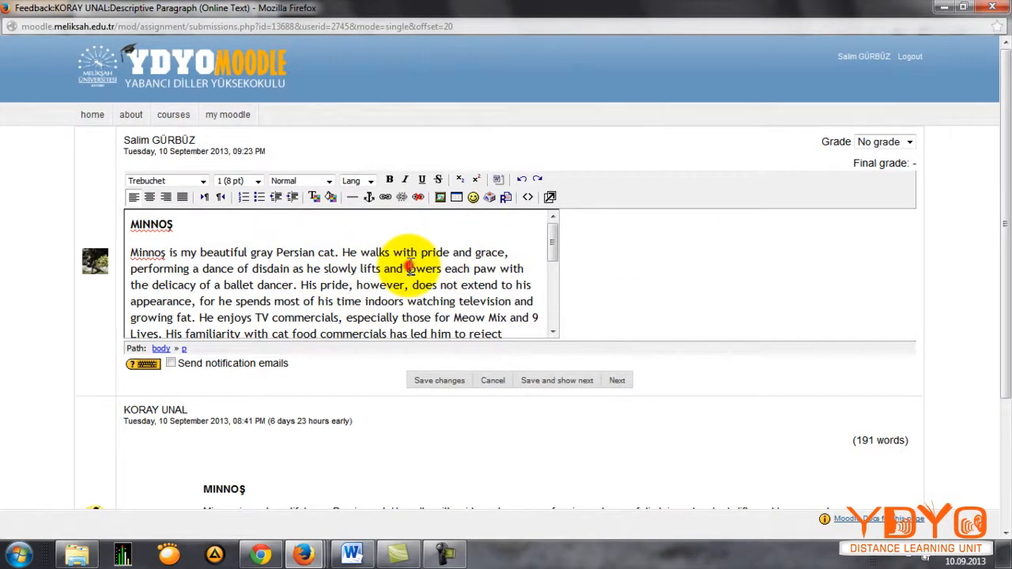
Step: Set the online text grade to 99 / 100, enable notification emails, and save the feedback
{"action": "left_click", "coordinate": [884, 144]}
{"action": "left_click", "coordinate": [881, 180]}
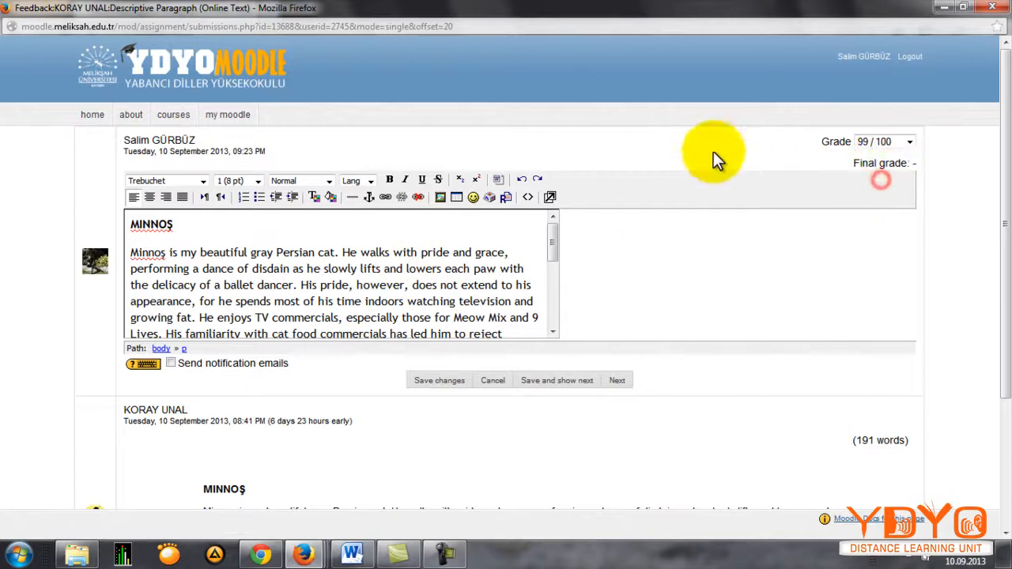
{"action": "scroll", "coordinate": [531, 277], "scroll_direction": "down", "scroll_amount": 3}
{"action": "scroll", "coordinate": [180, 204], "scroll_direction": "down", "scroll_amount": 4}
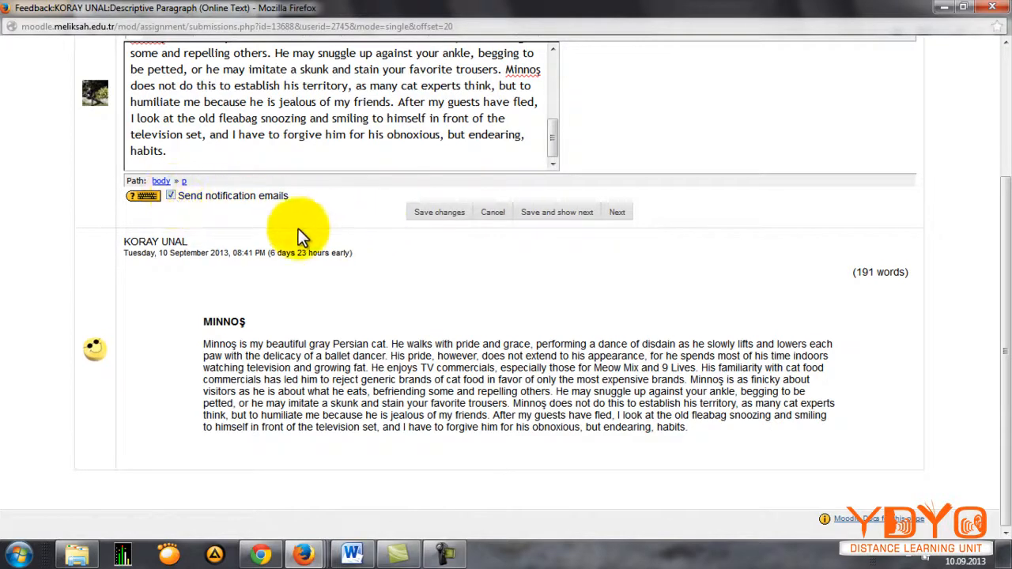
{"action": "left_click", "coordinate": [311, 209]}
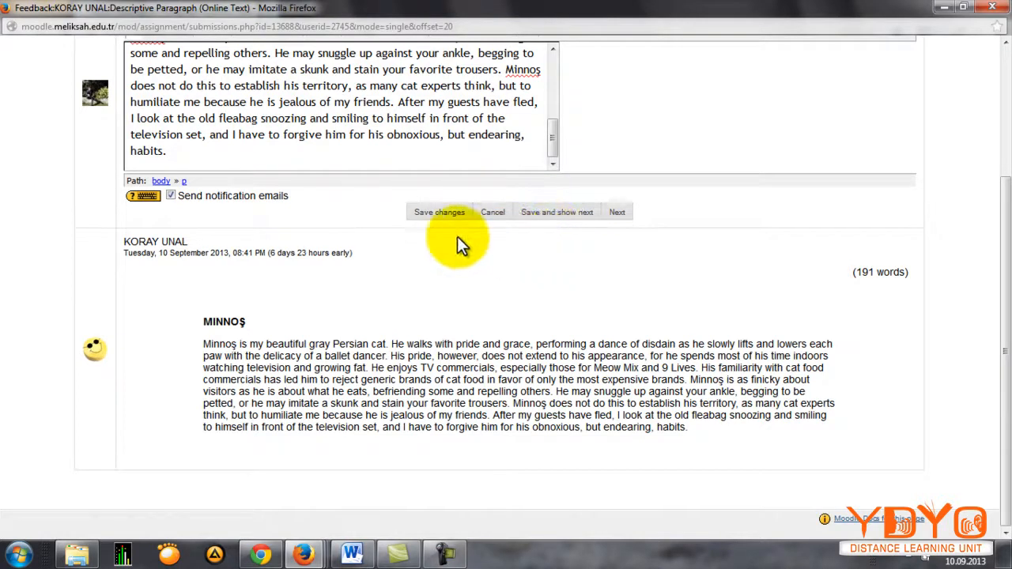
{"action": "left_click", "coordinate": [443, 217]}
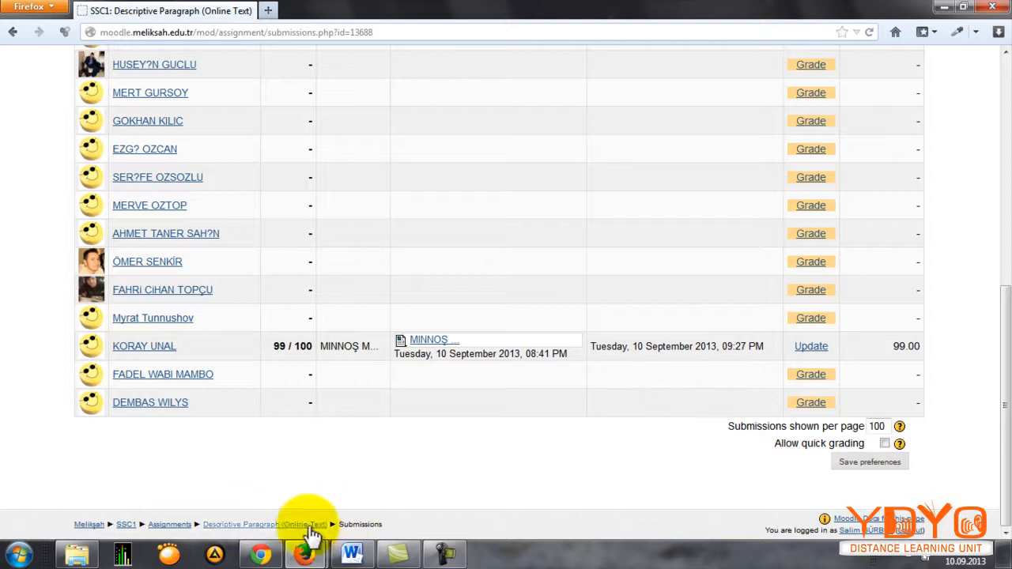
Step: Open the submissions list of the Descriptive Paragraph (Upload A Single File) assignment and check the download options of the submitted document
{"action": "left_click", "coordinate": [126, 525]}
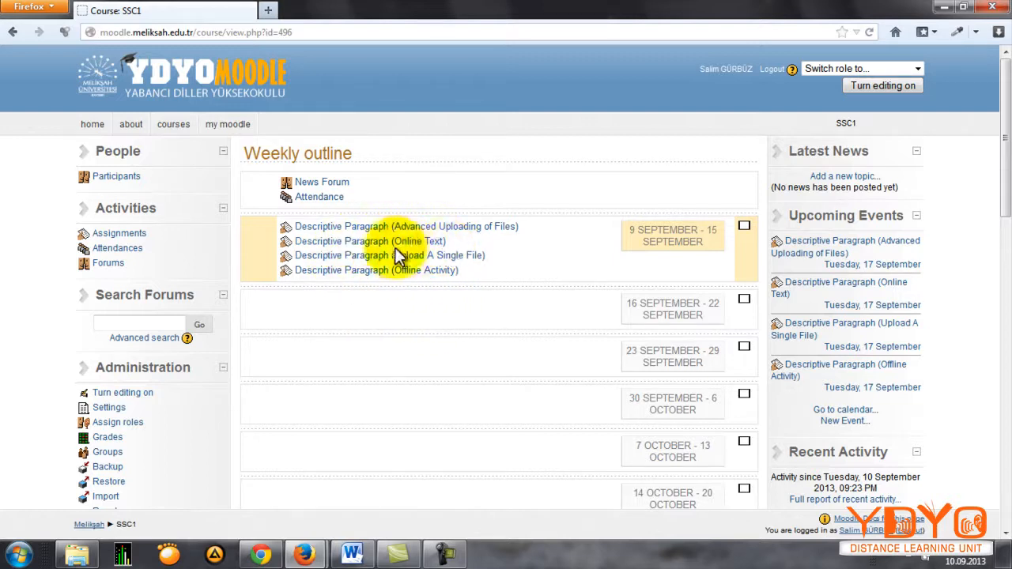
{"action": "left_click", "coordinate": [449, 255]}
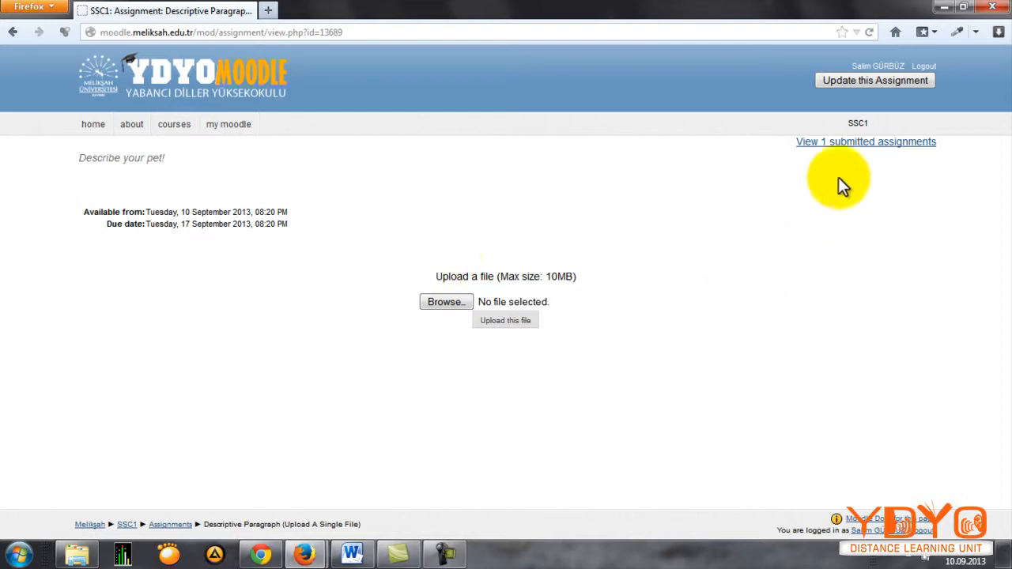
{"action": "left_click", "coordinate": [854, 143]}
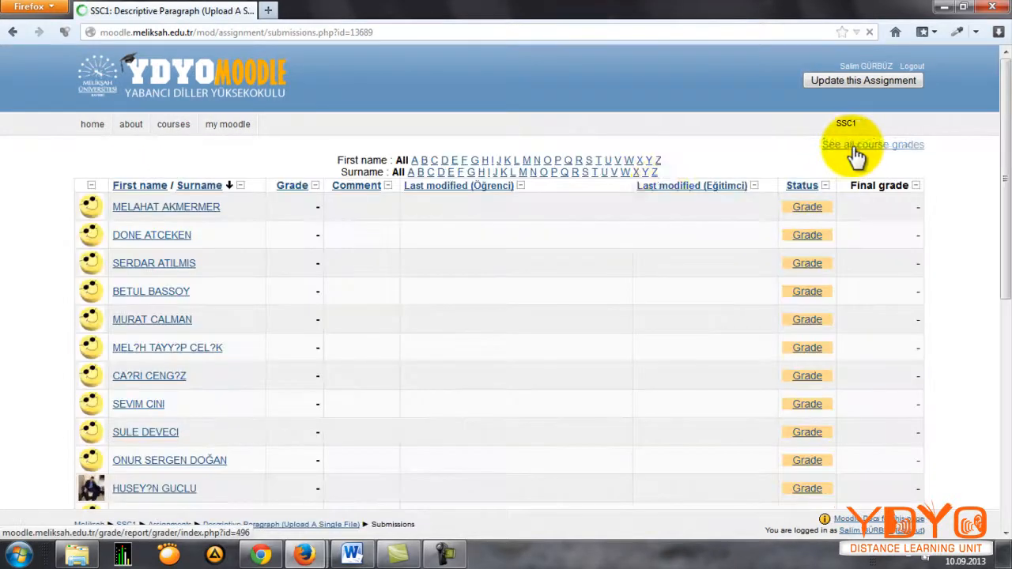
{"action": "scroll", "coordinate": [583, 226], "scroll_direction": "down", "scroll_amount": 10}
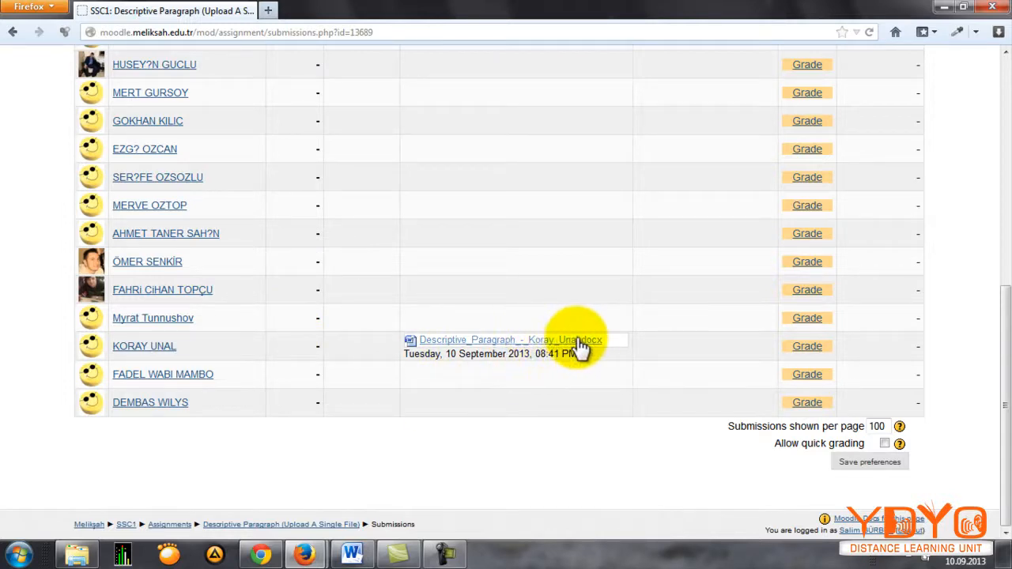
{"action": "left_click", "coordinate": [581, 345]}
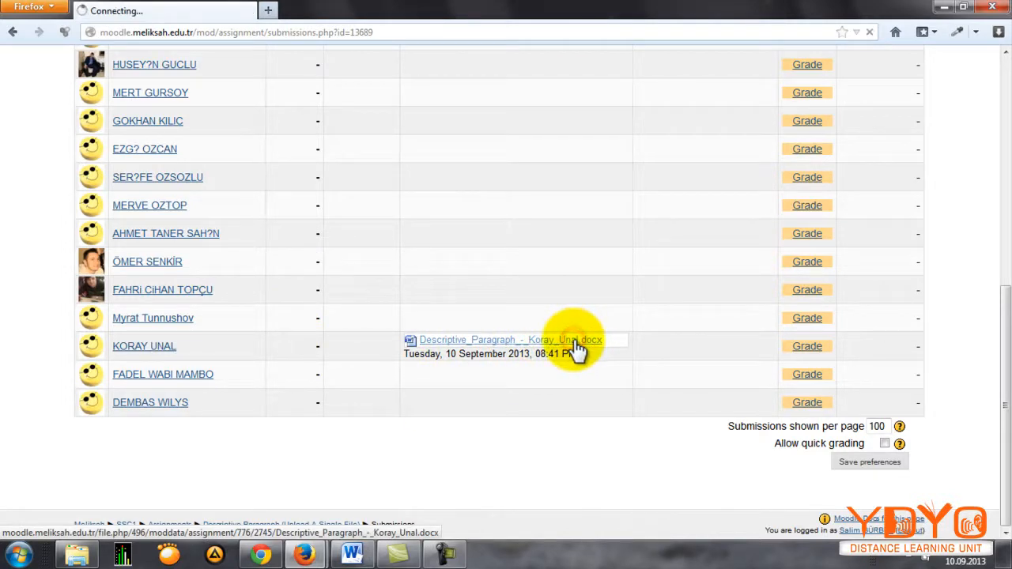
{"action": "left_click", "coordinate": [603, 367]}
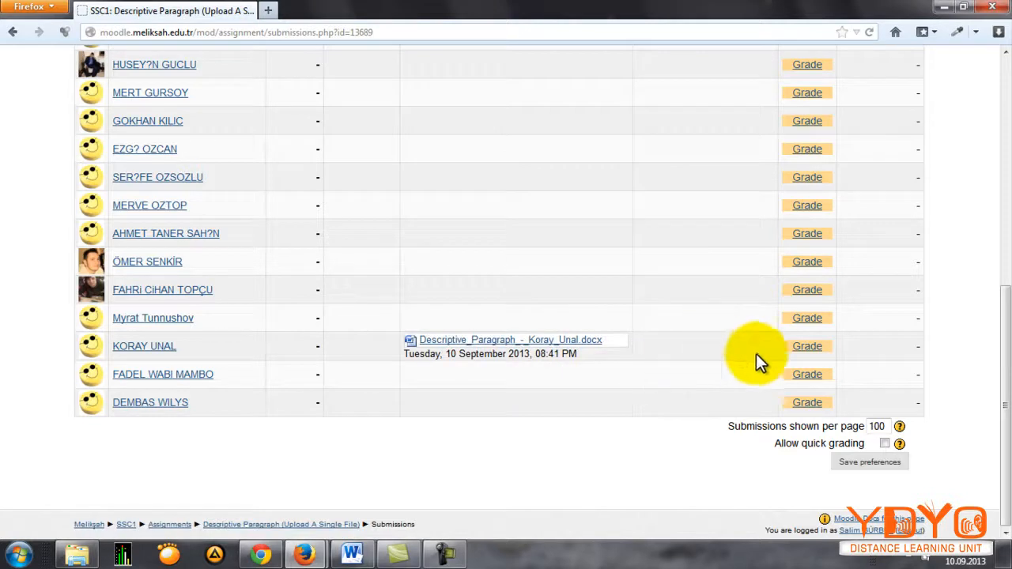
Step: Grade the student's single-file submission 99 / 100 without a comment, disable notification emails, and save the feedback
{"action": "left_click", "coordinate": [806, 348]}
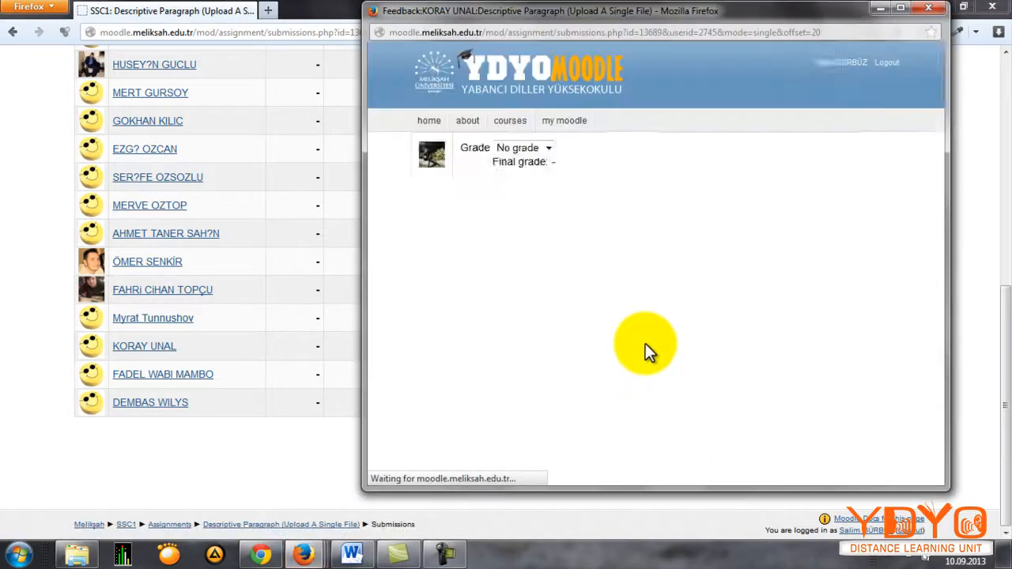
{"action": "left_click", "coordinate": [900, 8]}
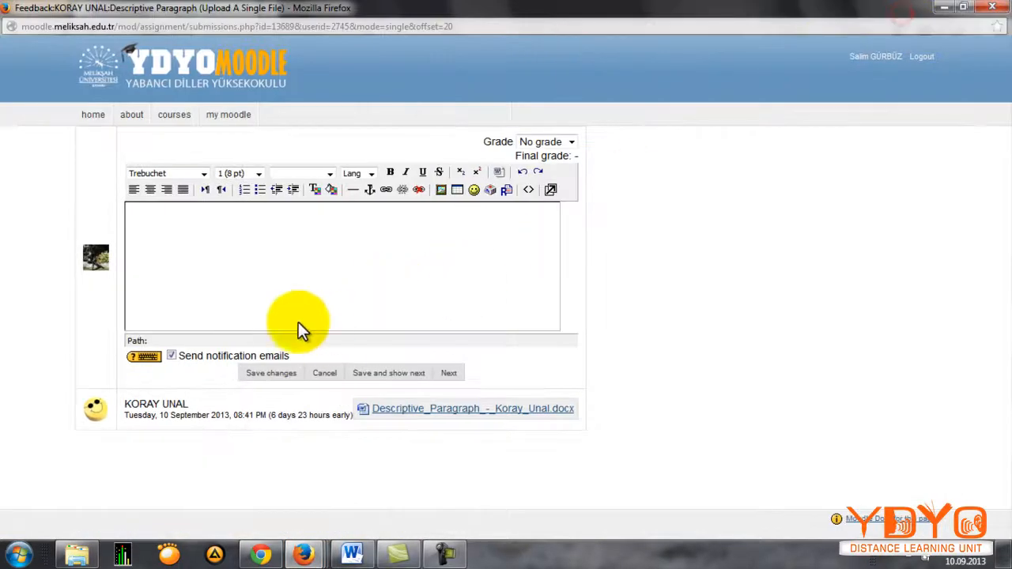
{"action": "left_click", "coordinate": [281, 279]}
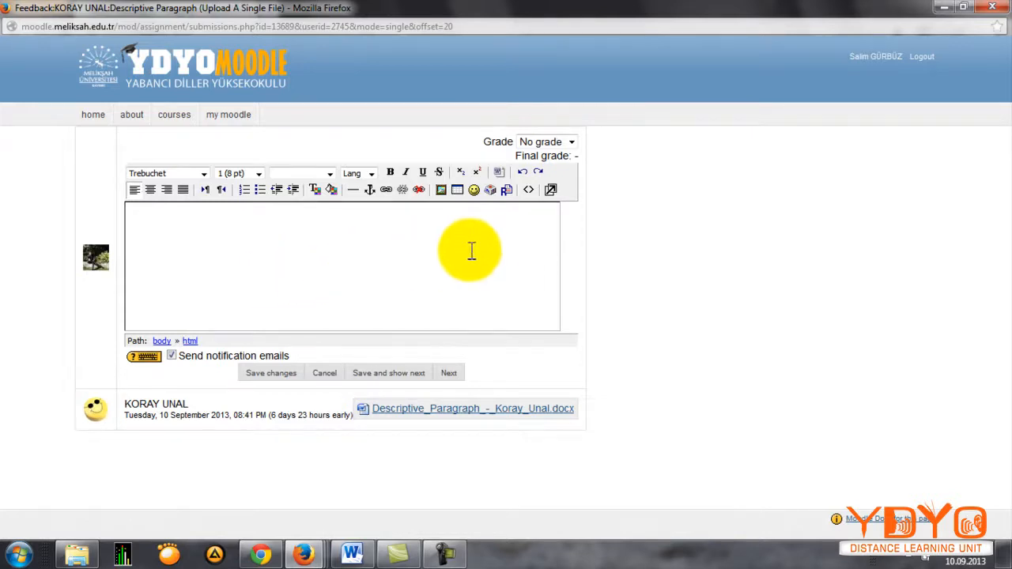
{"action": "left_click", "coordinate": [544, 144]}
{"action": "left_click", "coordinate": [559, 181]}
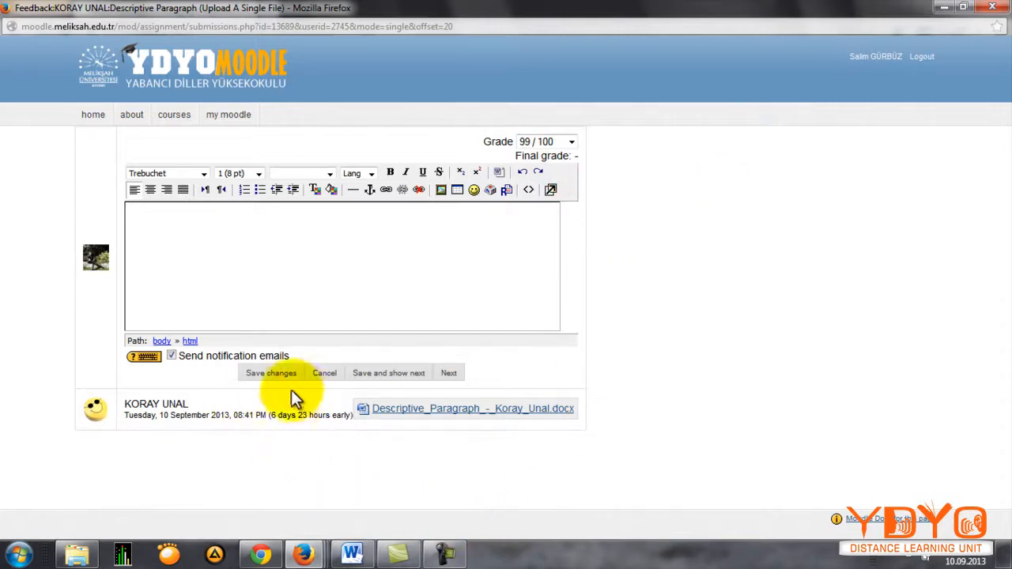
{"action": "left_click", "coordinate": [171, 356]}
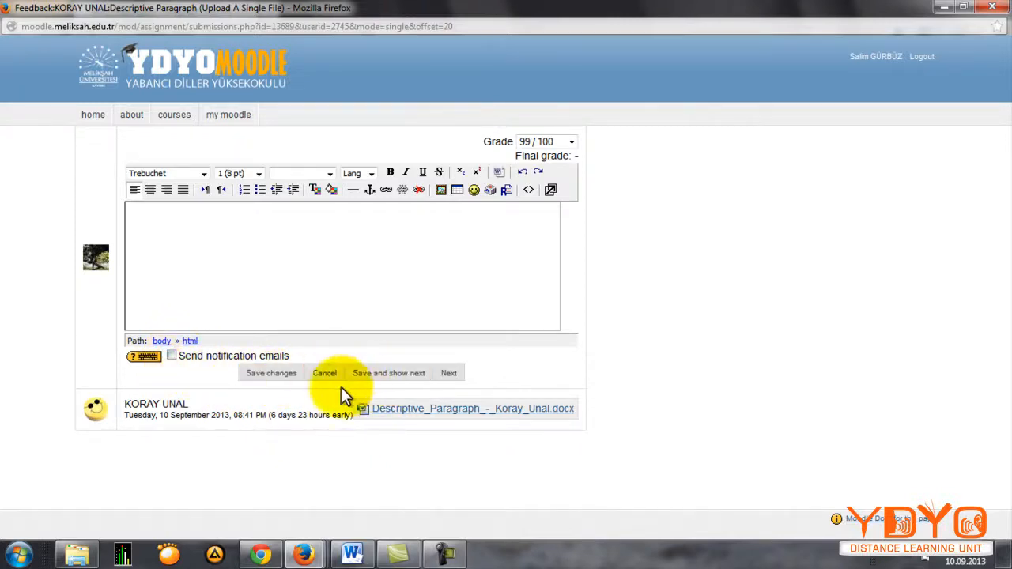
{"action": "left_click", "coordinate": [278, 375]}
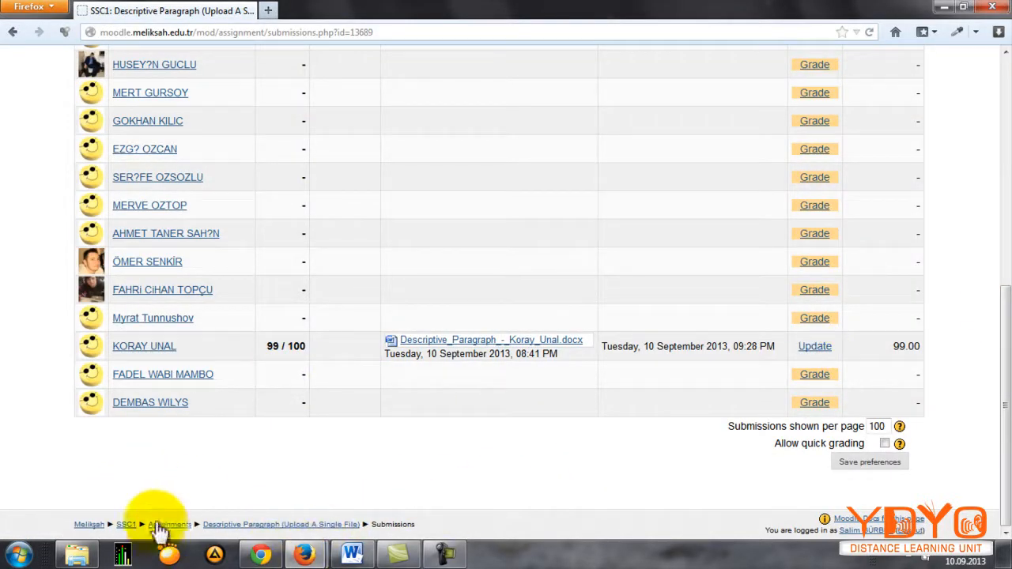
Step: Return to the SSC1 course and open the submissions list of the Descriptive Paragraph (Offline Activity) assignment, locating the same student
{"action": "left_click", "coordinate": [127, 525]}
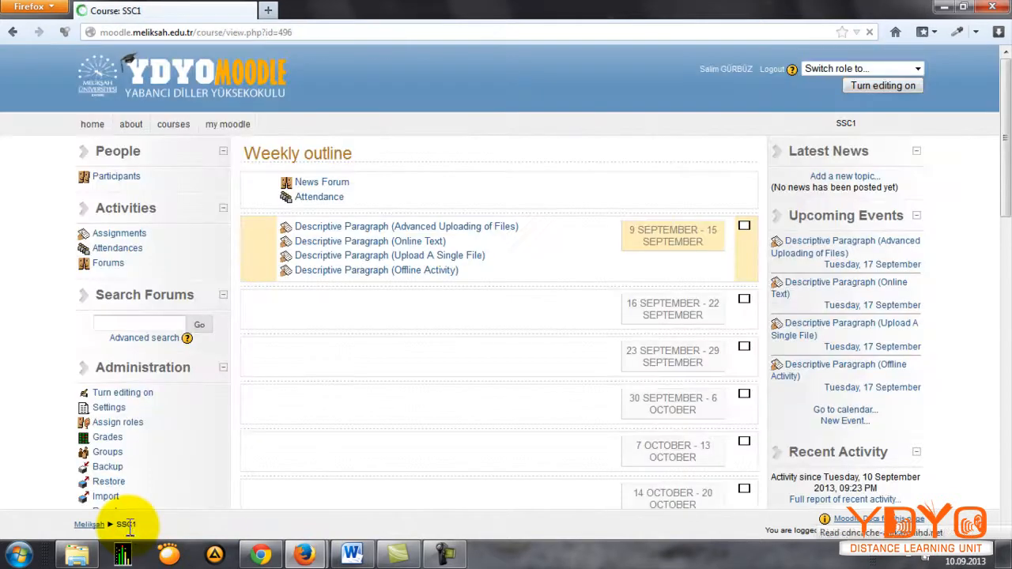
{"action": "left_click", "coordinate": [431, 272]}
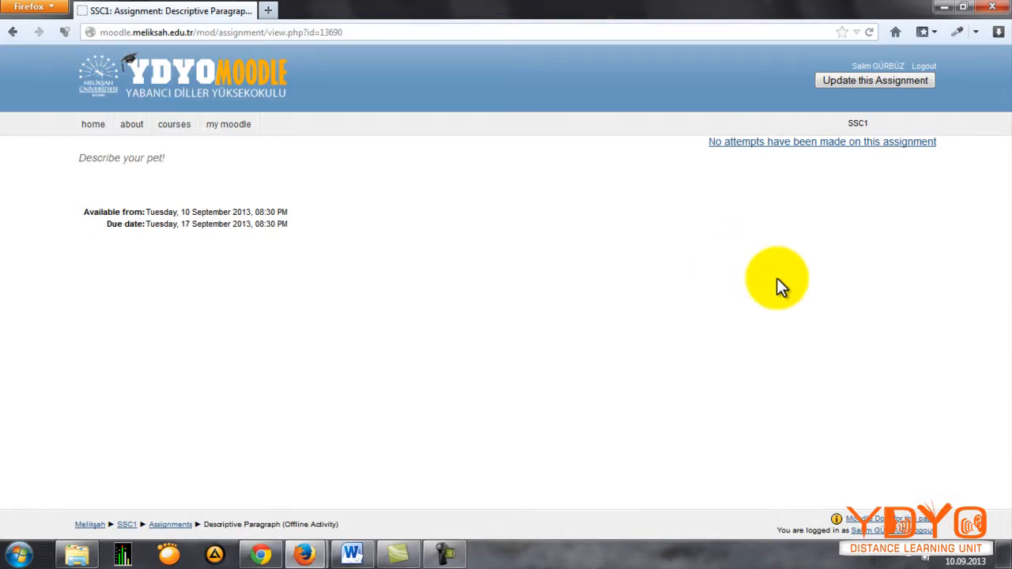
{"action": "left_click", "coordinate": [745, 149]}
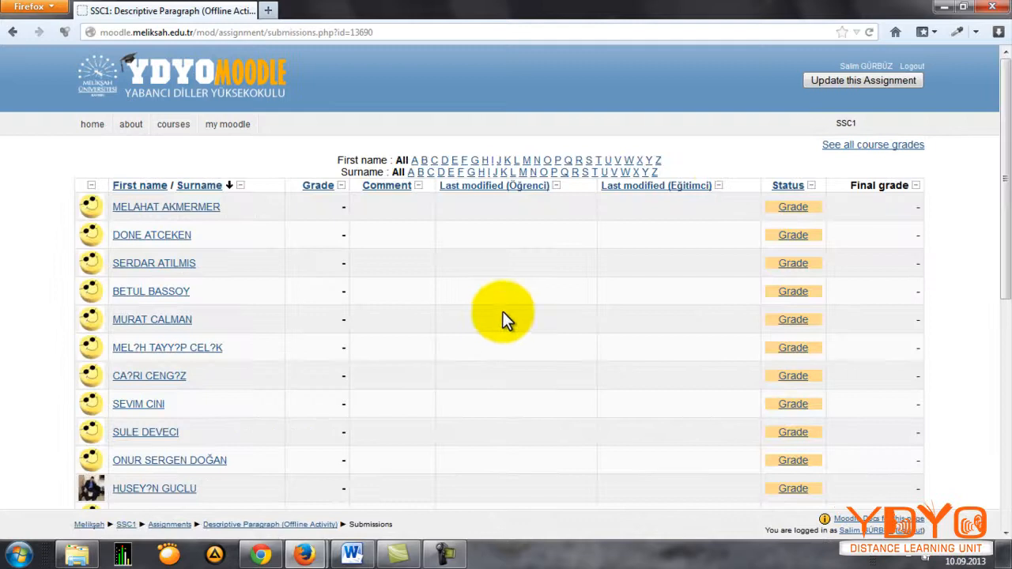
{"action": "scroll", "coordinate": [463, 248], "scroll_direction": "down", "scroll_amount": 10}
{"action": "scroll", "coordinate": [512, 257], "scroll_direction": "up", "scroll_amount": 10}
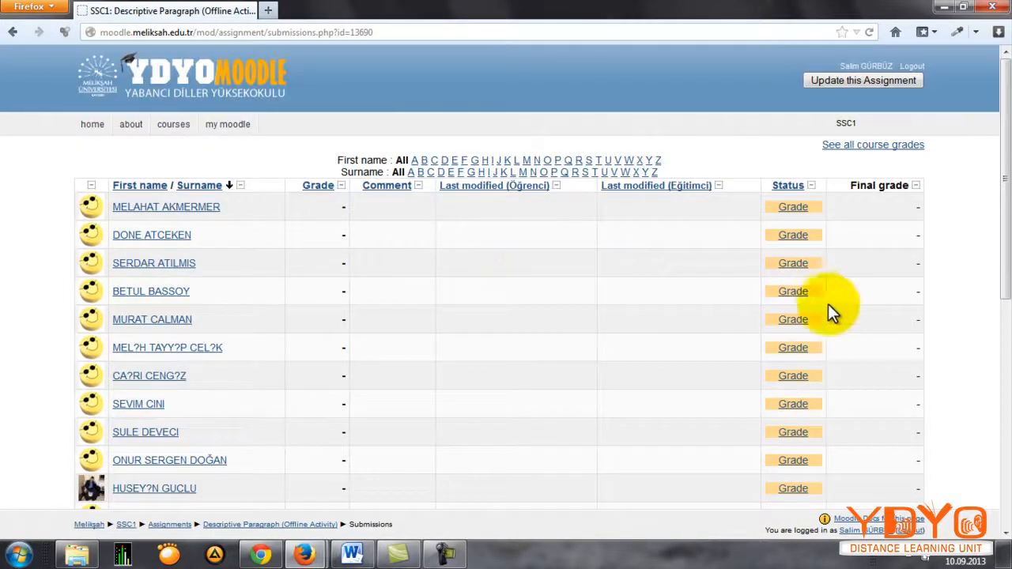
{"action": "scroll", "coordinate": [799, 313], "scroll_direction": "down", "scroll_amount": 8}
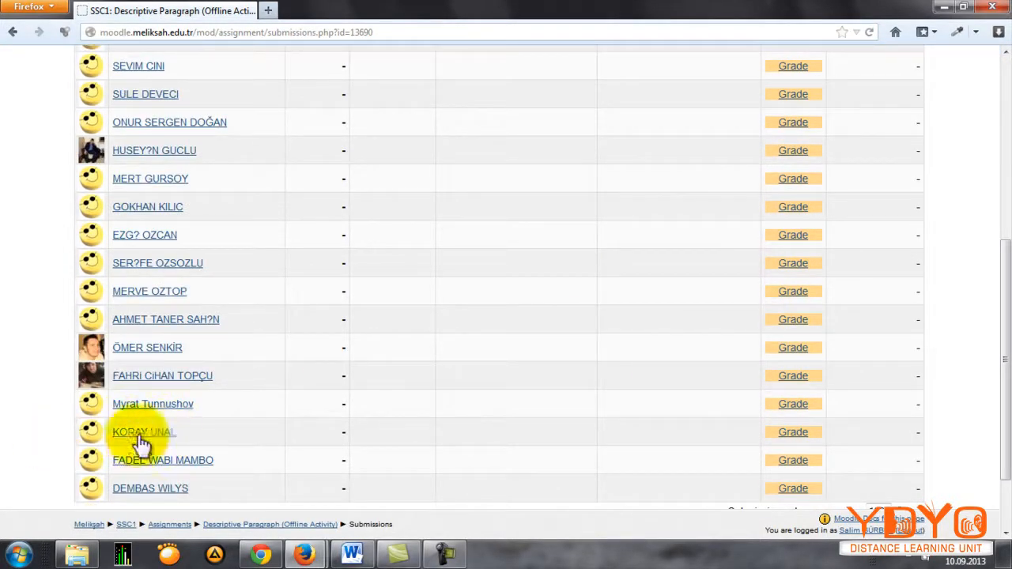
Step: Grade the student's offline activity 99 / 100 with the comment "very nice!", leave notification emails disabled, and save the feedback
{"action": "left_click", "coordinate": [793, 432]}
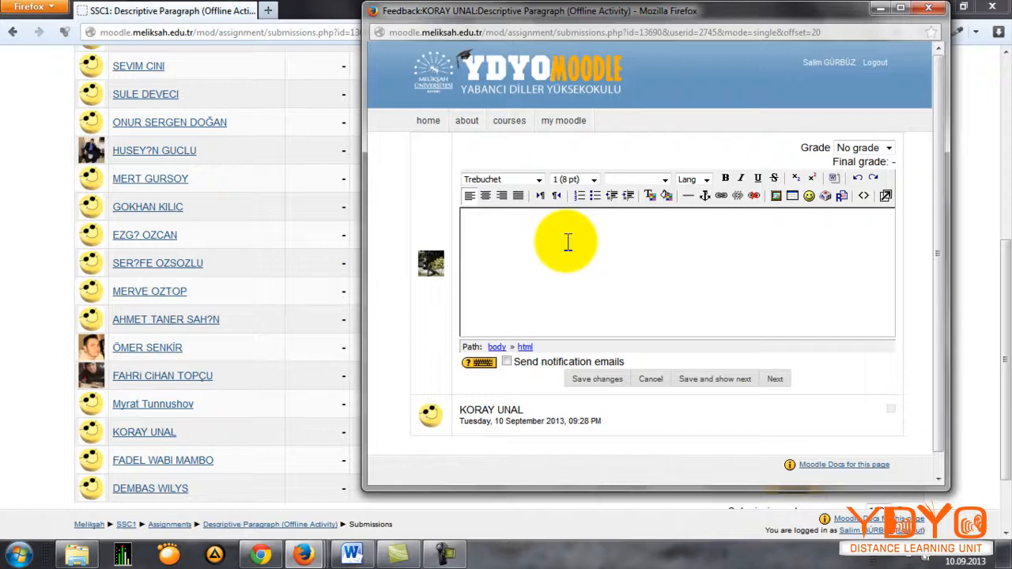
{"action": "left_click", "coordinate": [845, 148]}
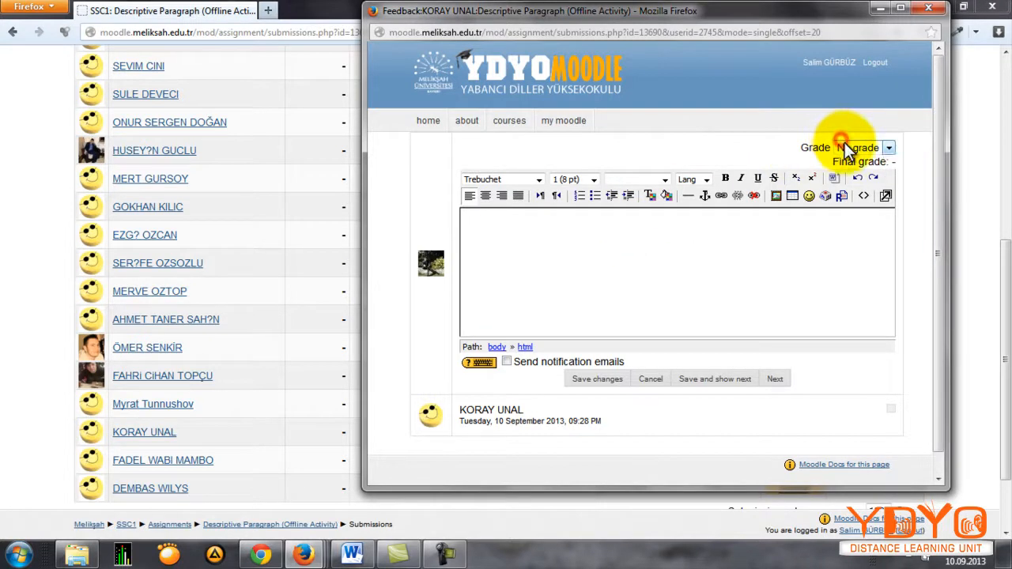
{"action": "left_click", "coordinate": [848, 188]}
{"action": "left_click", "coordinate": [656, 264]}
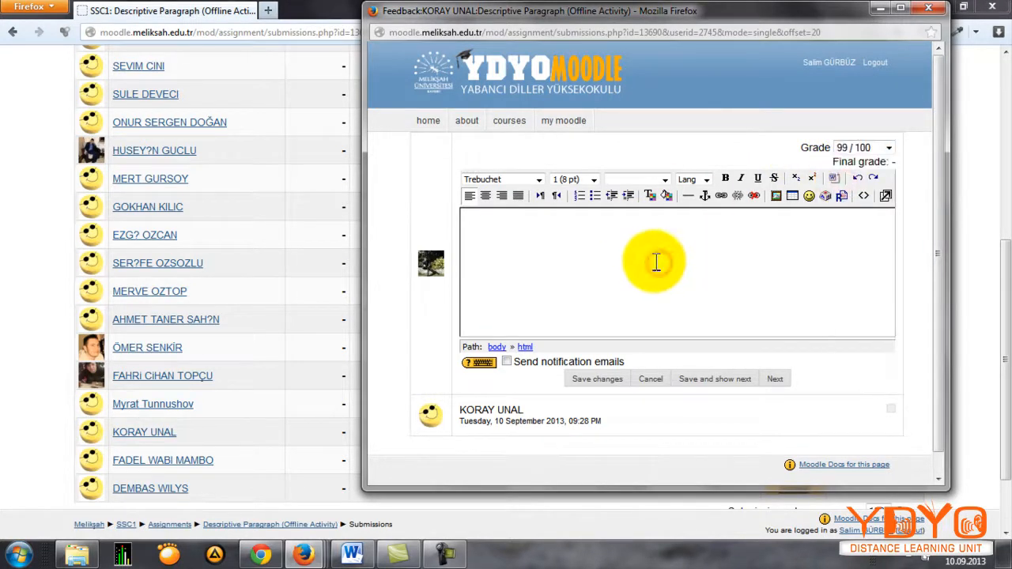
{"action": "type", "text": "very nice!"}
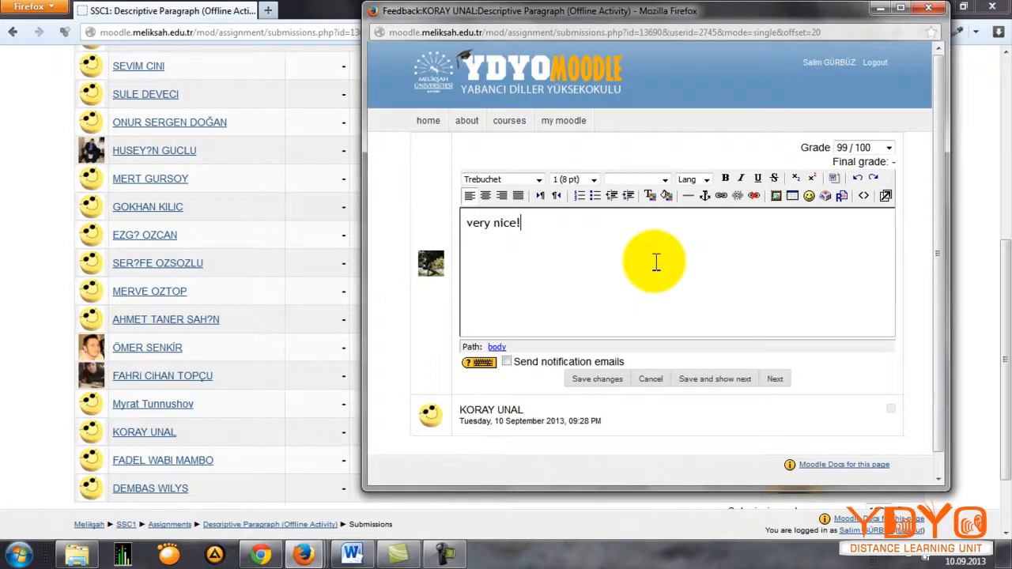
{"action": "scroll", "coordinate": [846, 383], "scroll_direction": "down", "scroll_amount": 2}
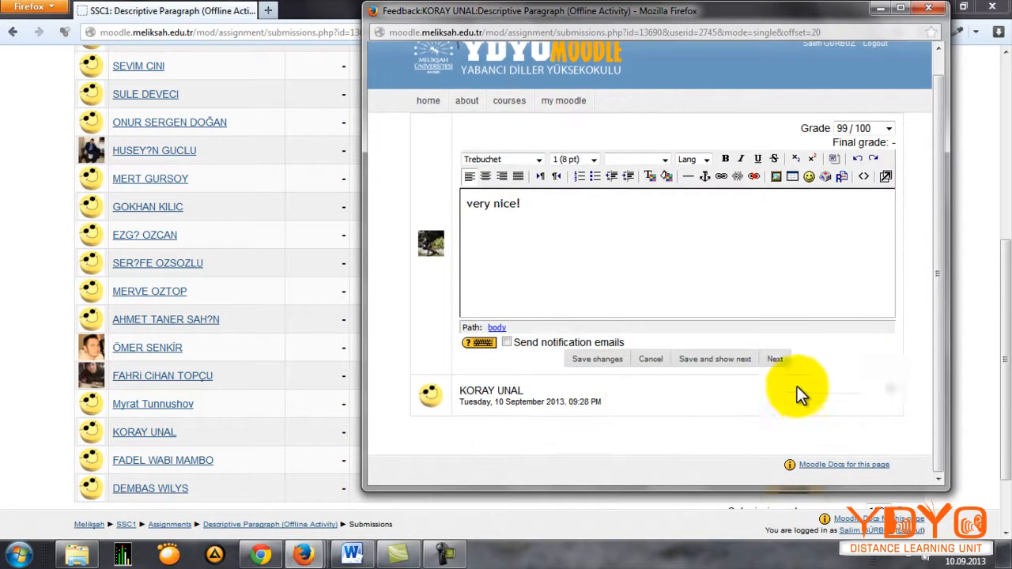
{"action": "left_click", "coordinate": [607, 360]}
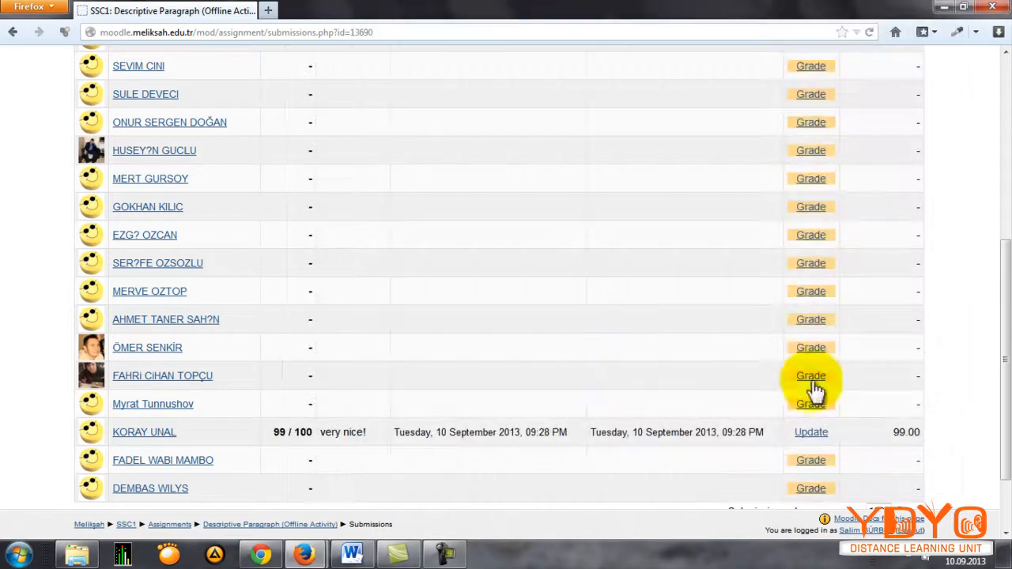
Step: Open the SSC1 course's grader report and check the graded student's results in the four Descriptive Paragraph assignment columns
{"action": "scroll", "coordinate": [930, 376], "scroll_direction": "down", "scroll_amount": 2}
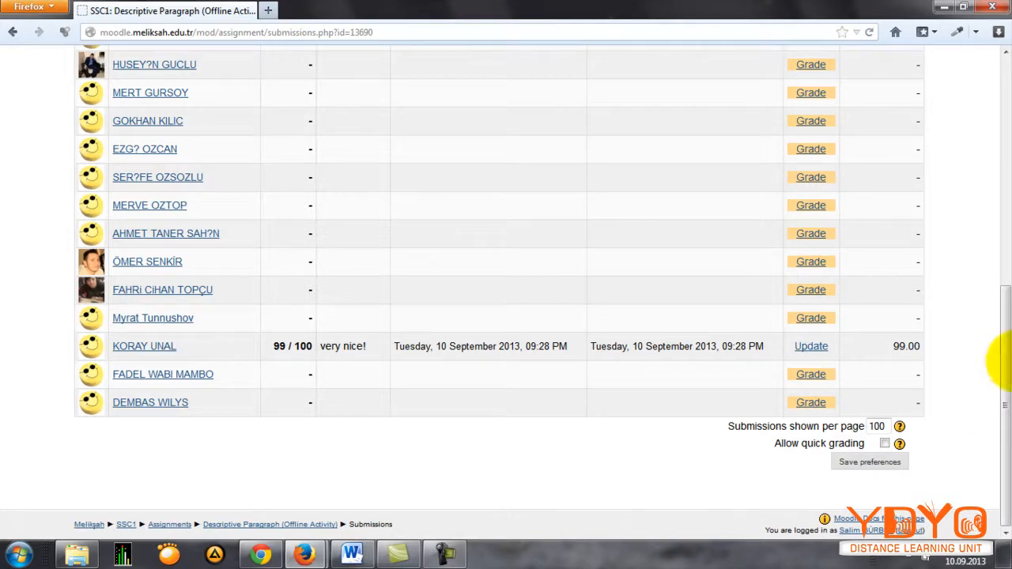
{"action": "key", "text": "alt+Left"}
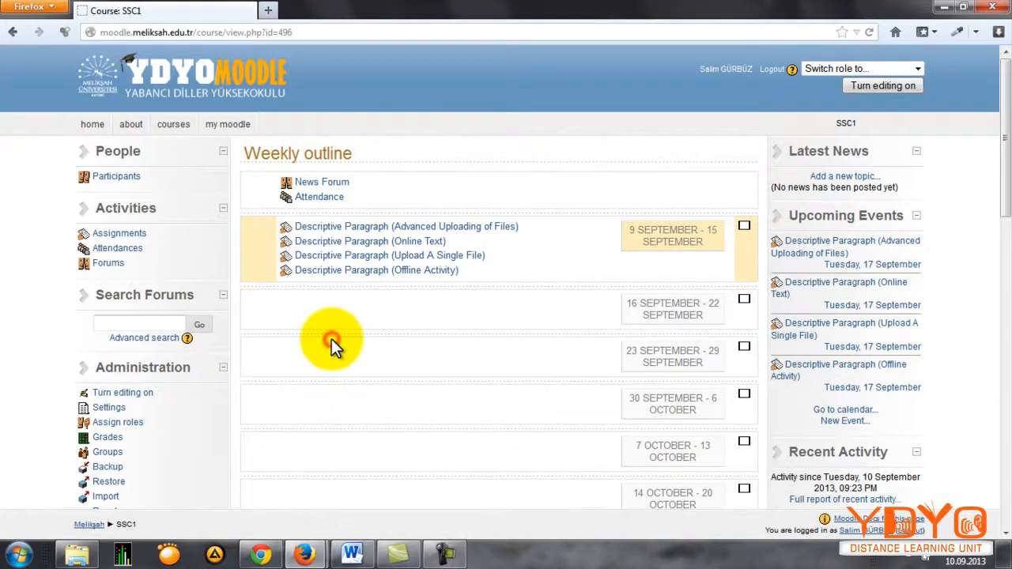
{"action": "scroll", "coordinate": [331, 339], "scroll_direction": "down", "scroll_amount": 2}
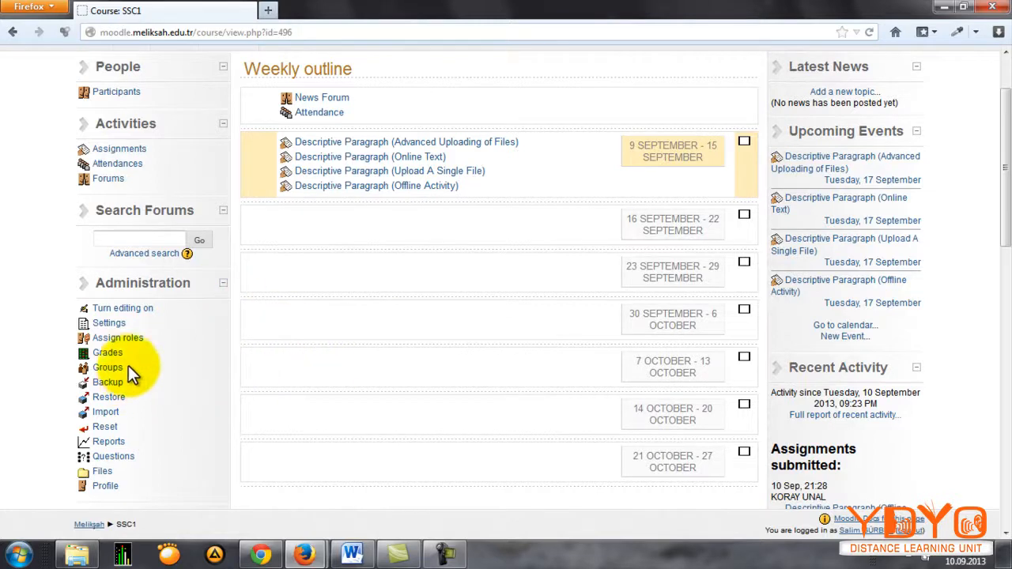
{"action": "left_click", "coordinate": [107, 354]}
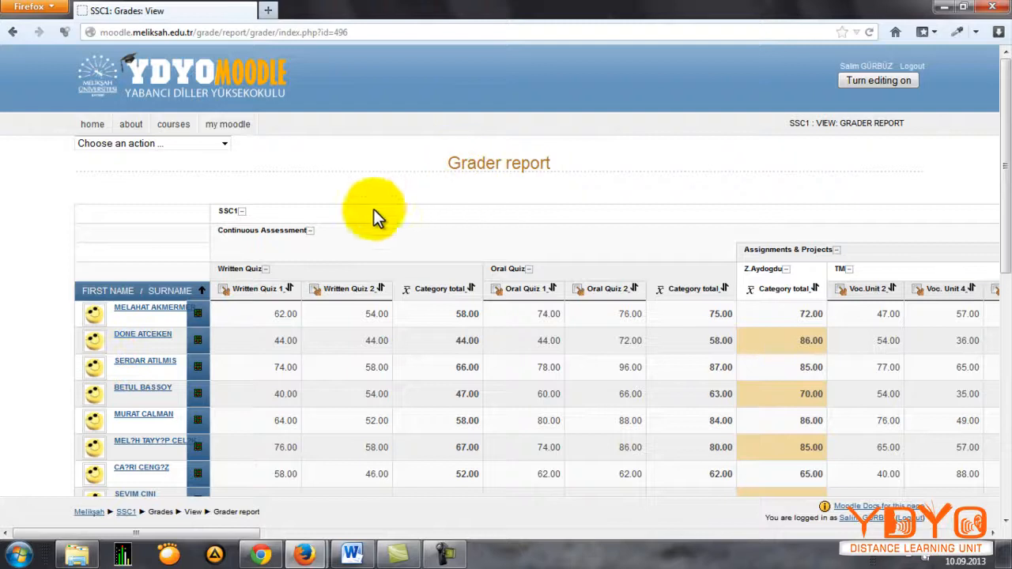
{"action": "left_click_drag", "start_coordinate": [229, 534], "coordinate": [577, 568]}
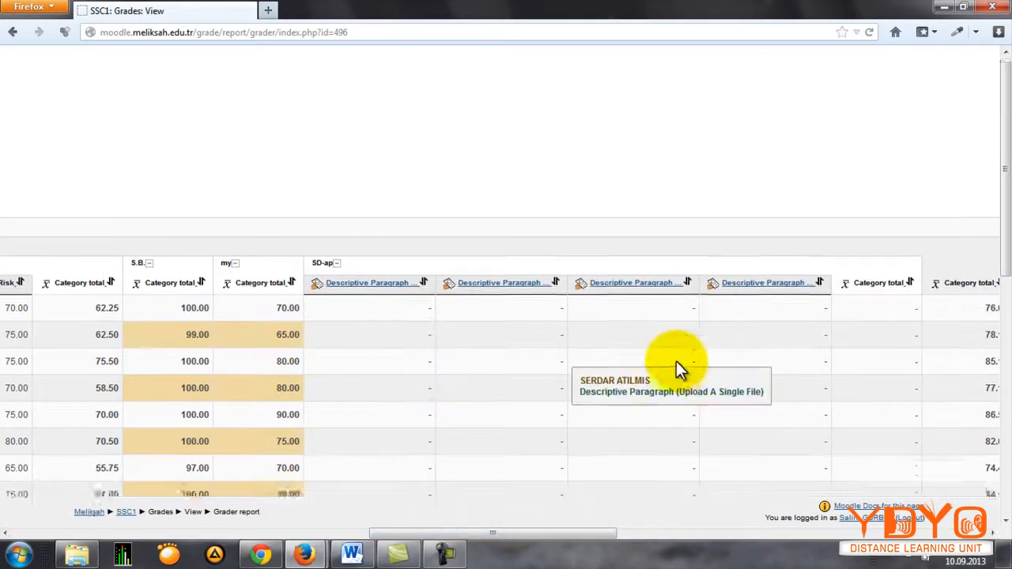
{"action": "scroll", "coordinate": [633, 292], "scroll_direction": "down", "scroll_amount": 4}
{"action": "scroll", "coordinate": [467, 166], "scroll_direction": "down", "scroll_amount": 6}
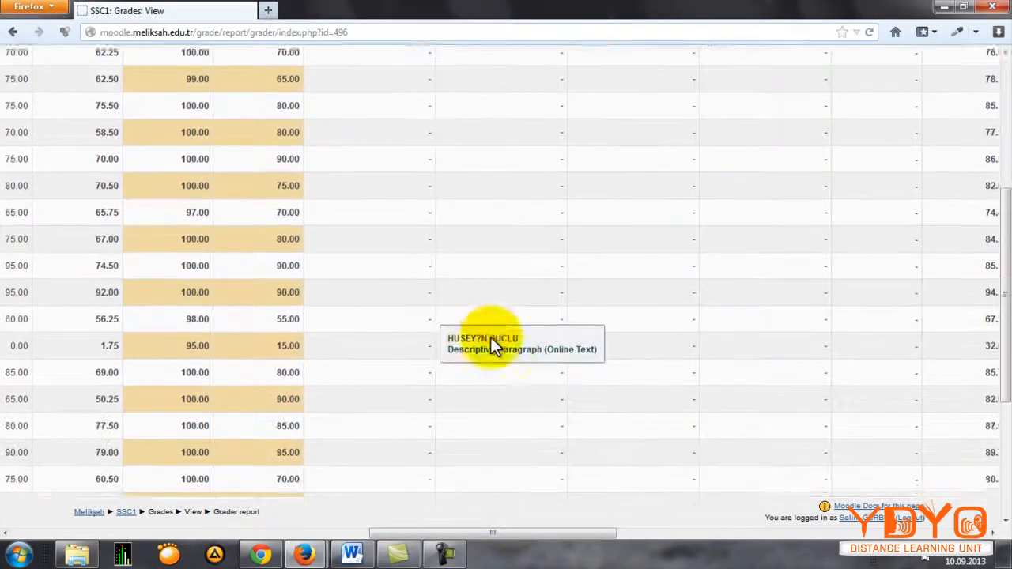
{"action": "scroll", "coordinate": [358, 494], "scroll_direction": "down", "scroll_amount": 2}
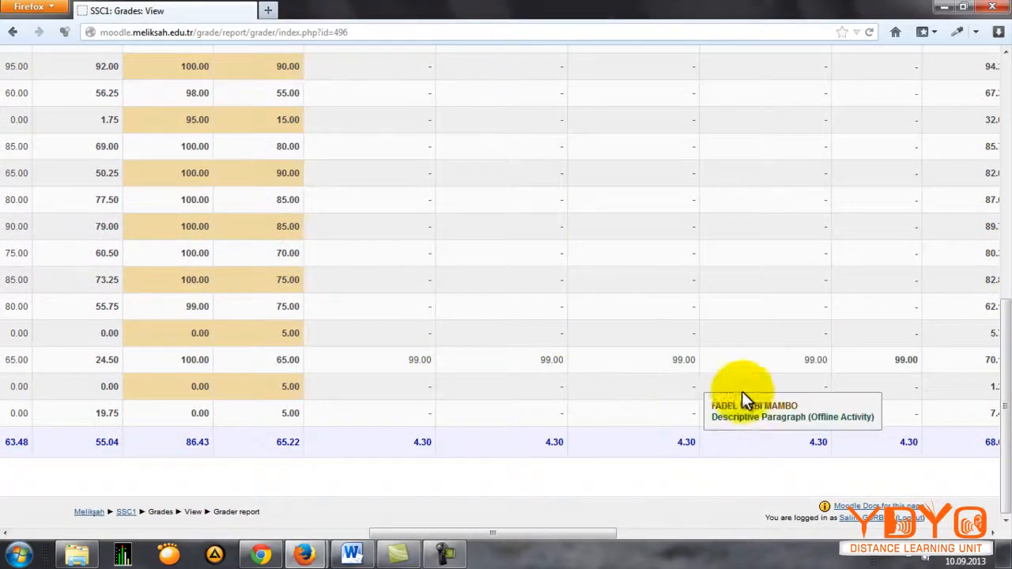
Step: Return from the grader report to the SSC1 course page
{"action": "left_click_drag", "start_coordinate": [1002, 351], "coordinate": [995, 189]}
{"action": "left_click_drag", "start_coordinate": [422, 536], "coordinate": [75, 537]}
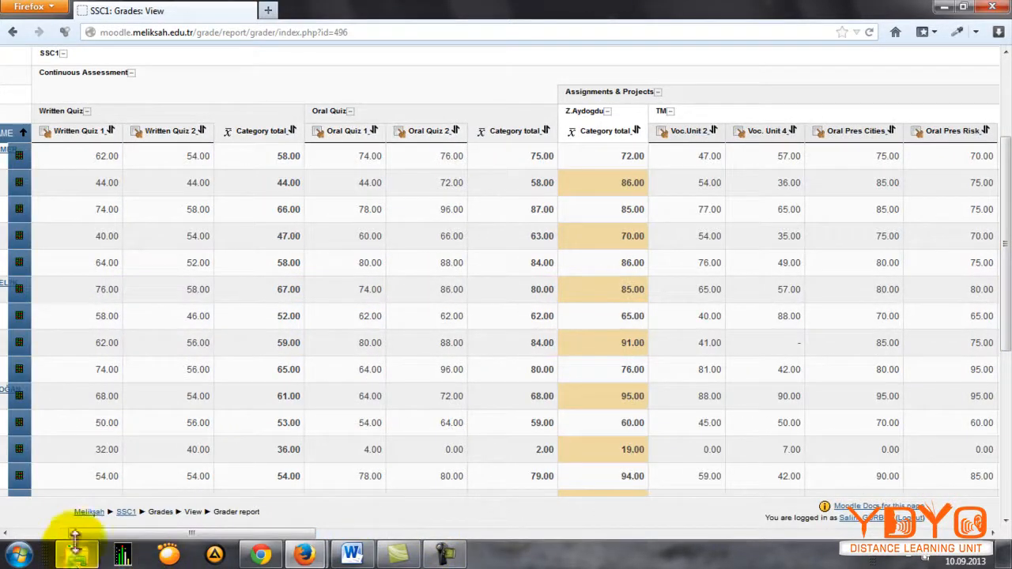
{"action": "left_click", "coordinate": [125, 511]}
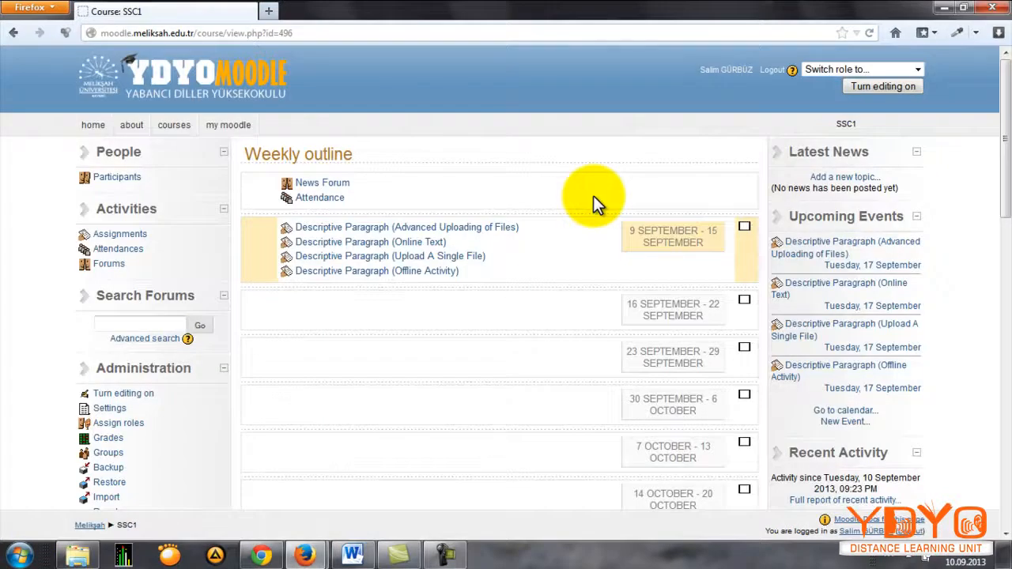